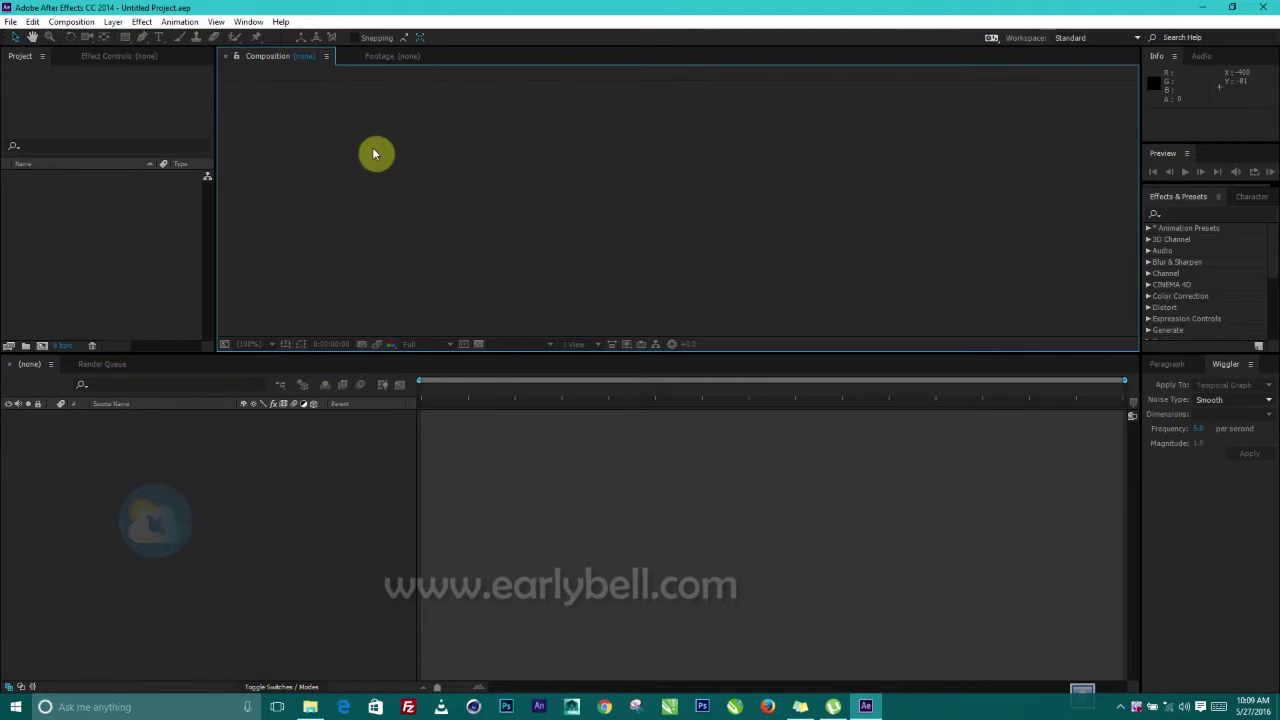
{"action": "left_click", "coordinate": [140, 178]}
{"action": "left_click", "coordinate": [284, 568]}
{"action": "left_click", "coordinate": [1228, 477]}
{"action": "left_click", "coordinate": [1233, 119]}
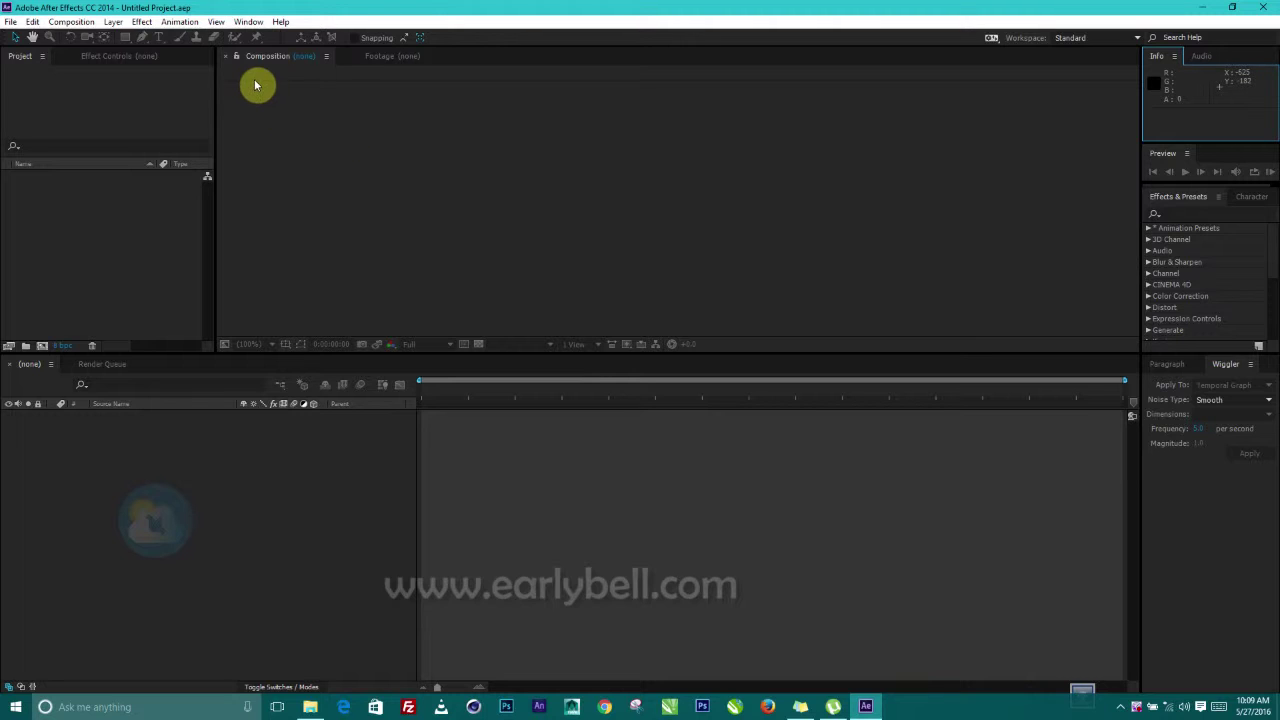
{"action": "left_click", "coordinate": [140, 22]}
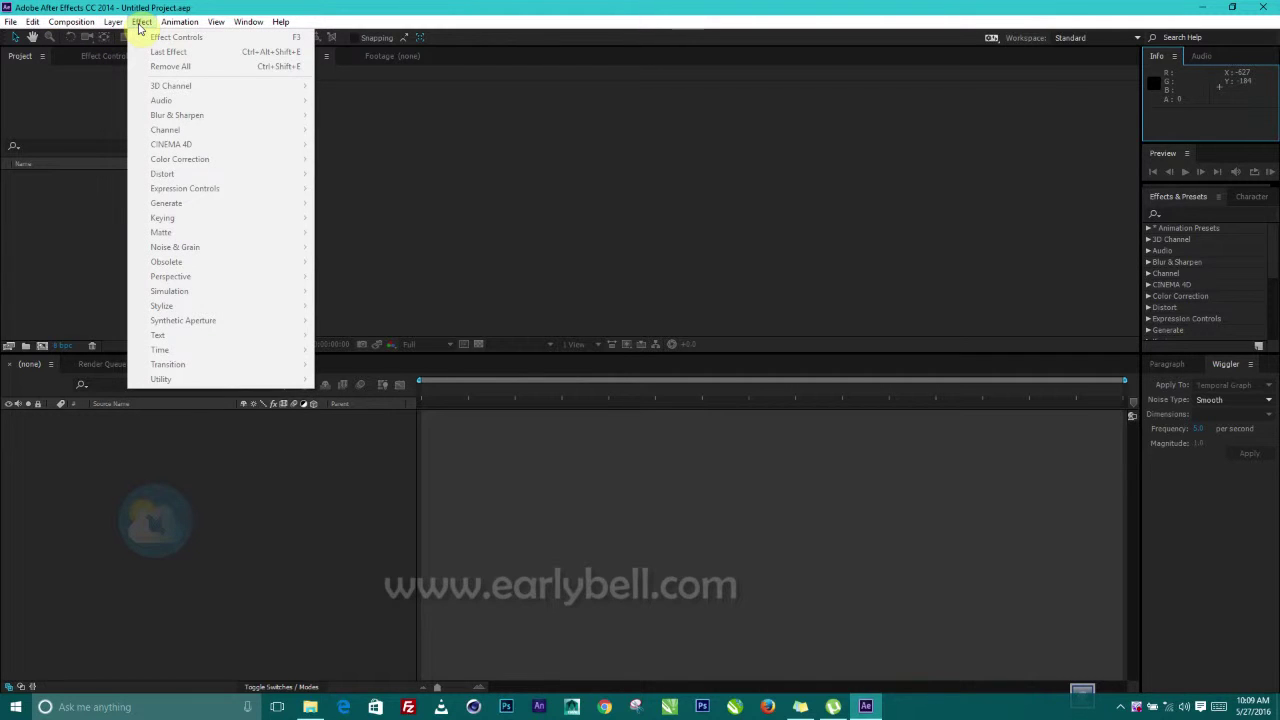
{"action": "left_click", "coordinate": [70, 240]}
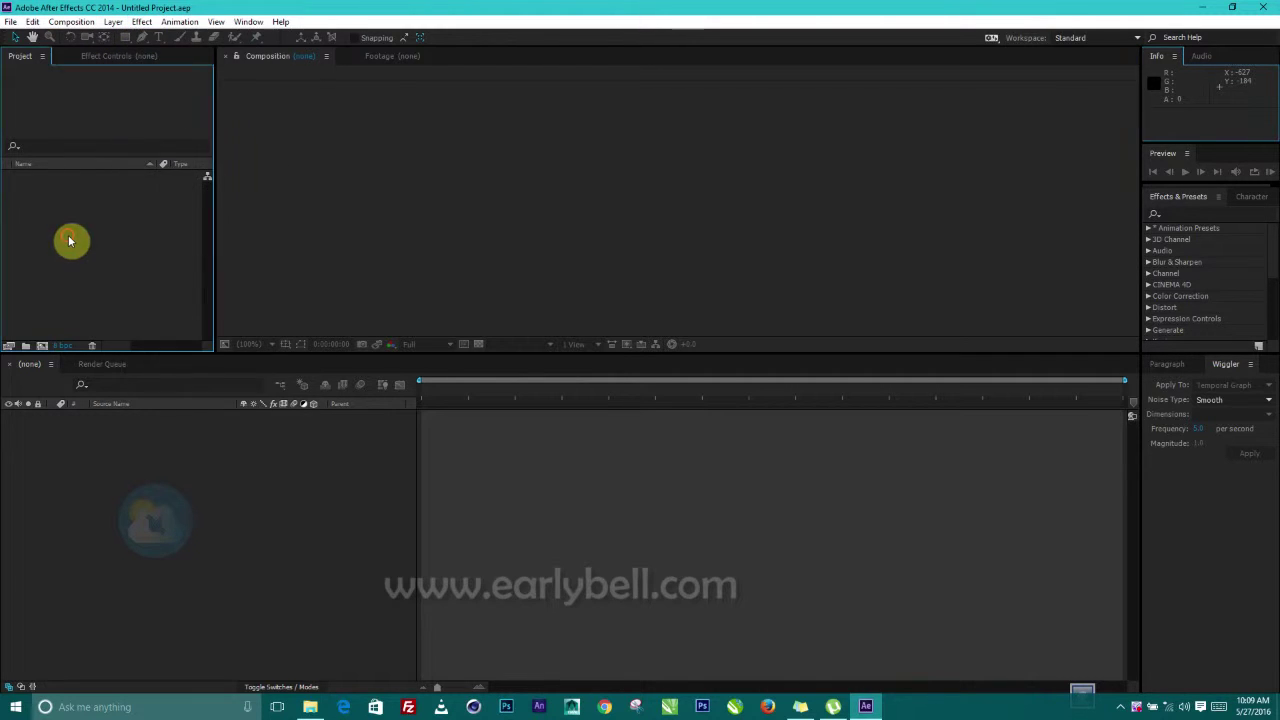
{"action": "left_click", "coordinate": [142, 22]}
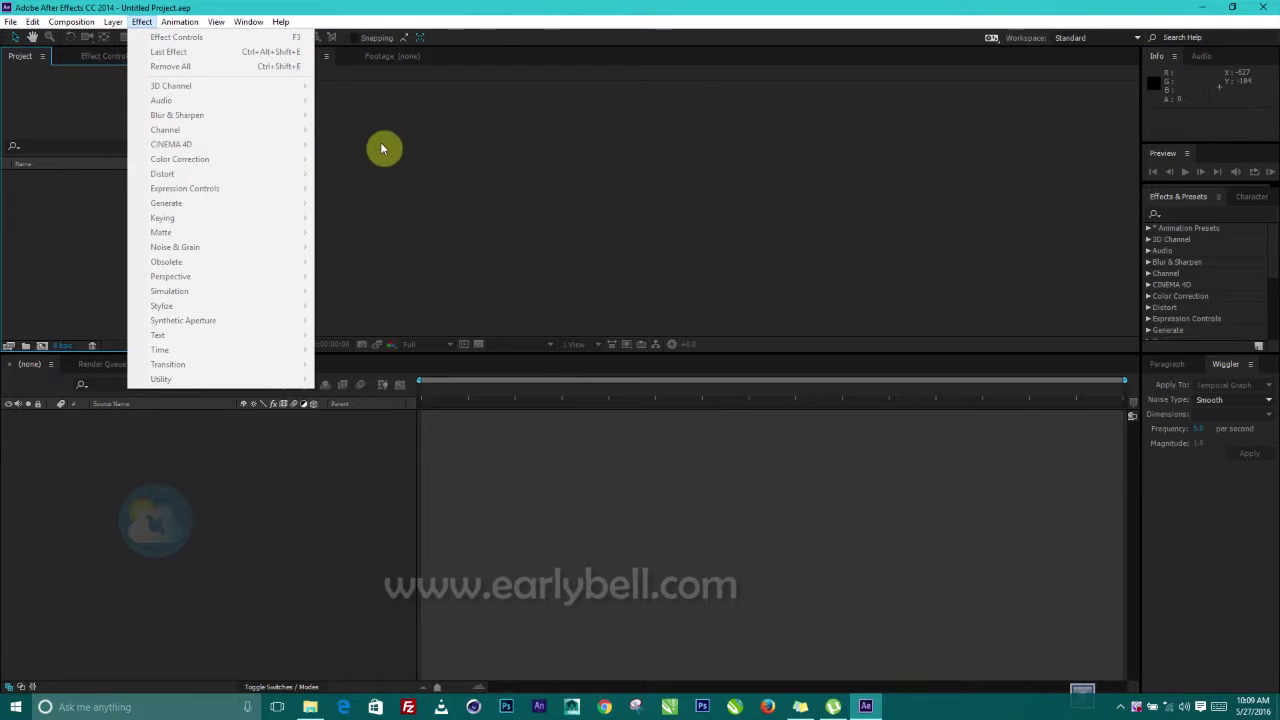
{"action": "left_click", "coordinate": [495, 507]}
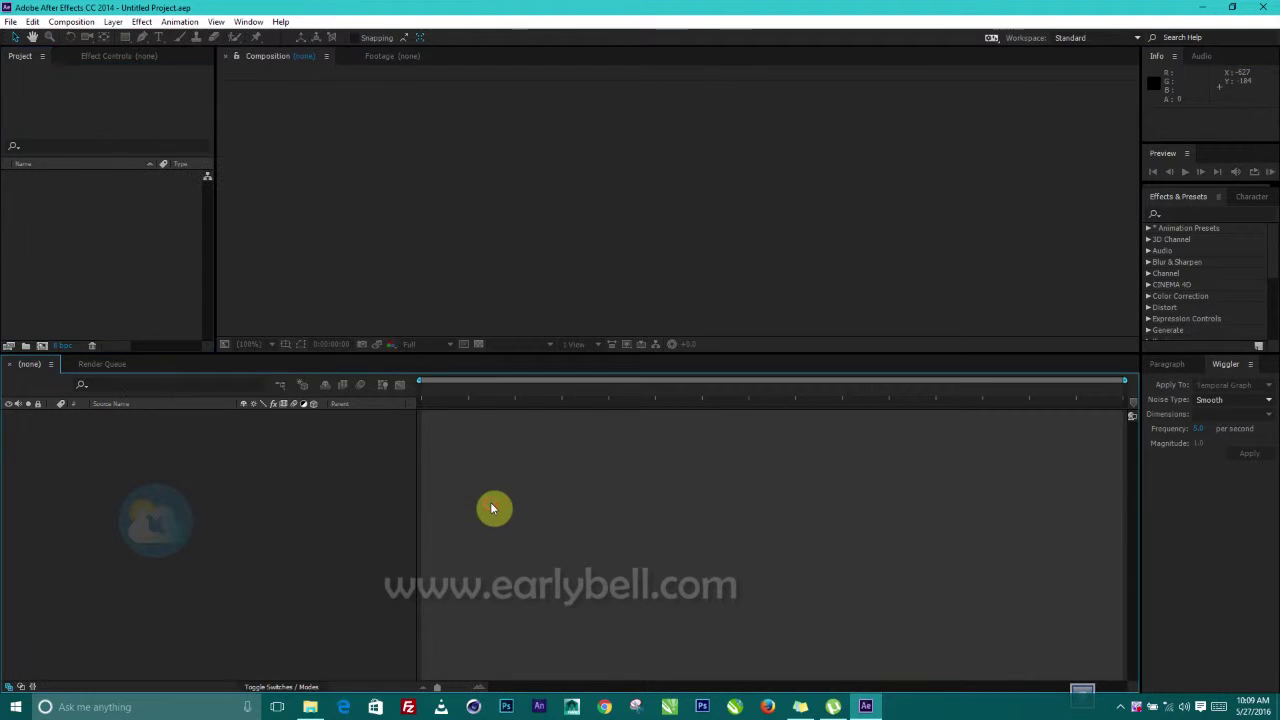
{"action": "left_click", "coordinate": [15, 21]}
{"action": "left_click", "coordinate": [553, 173]}
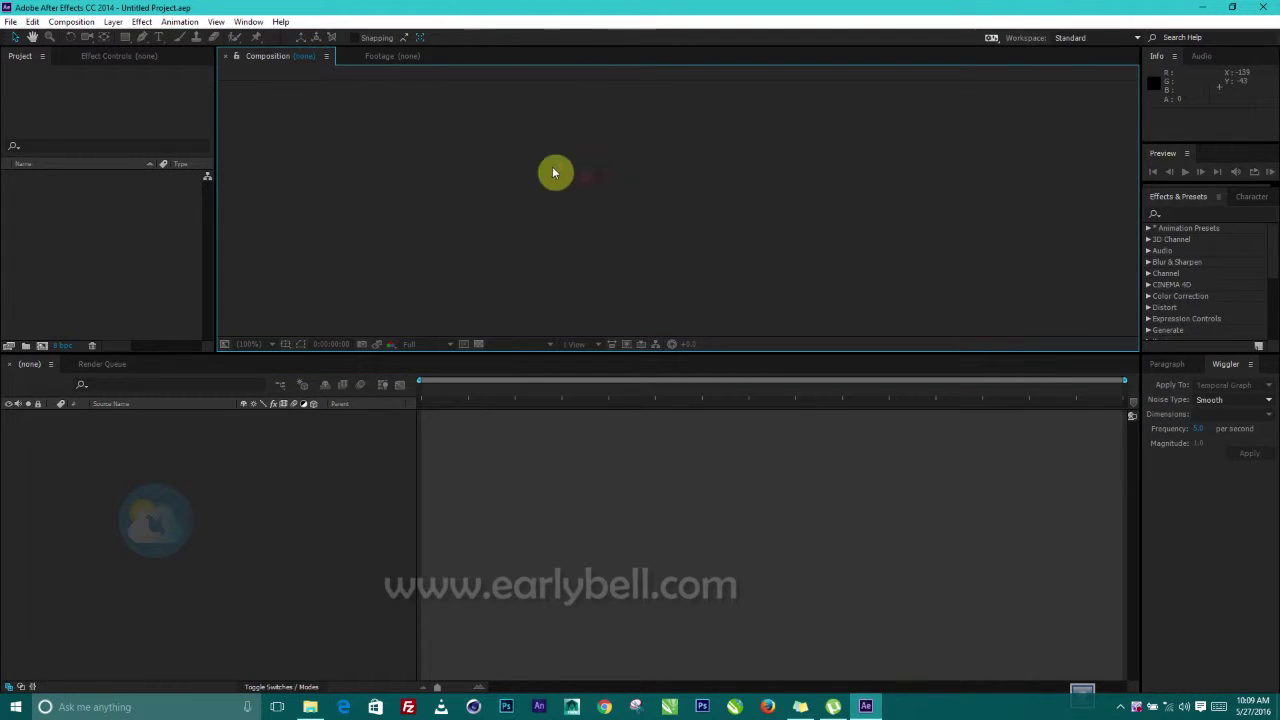
{"action": "left_click", "coordinate": [54, 237]}
{"action": "left_click_drag", "start_coordinate": [392, 10], "coordinate": [446, 8]}
{"action": "left_click", "coordinate": [181, 531]}
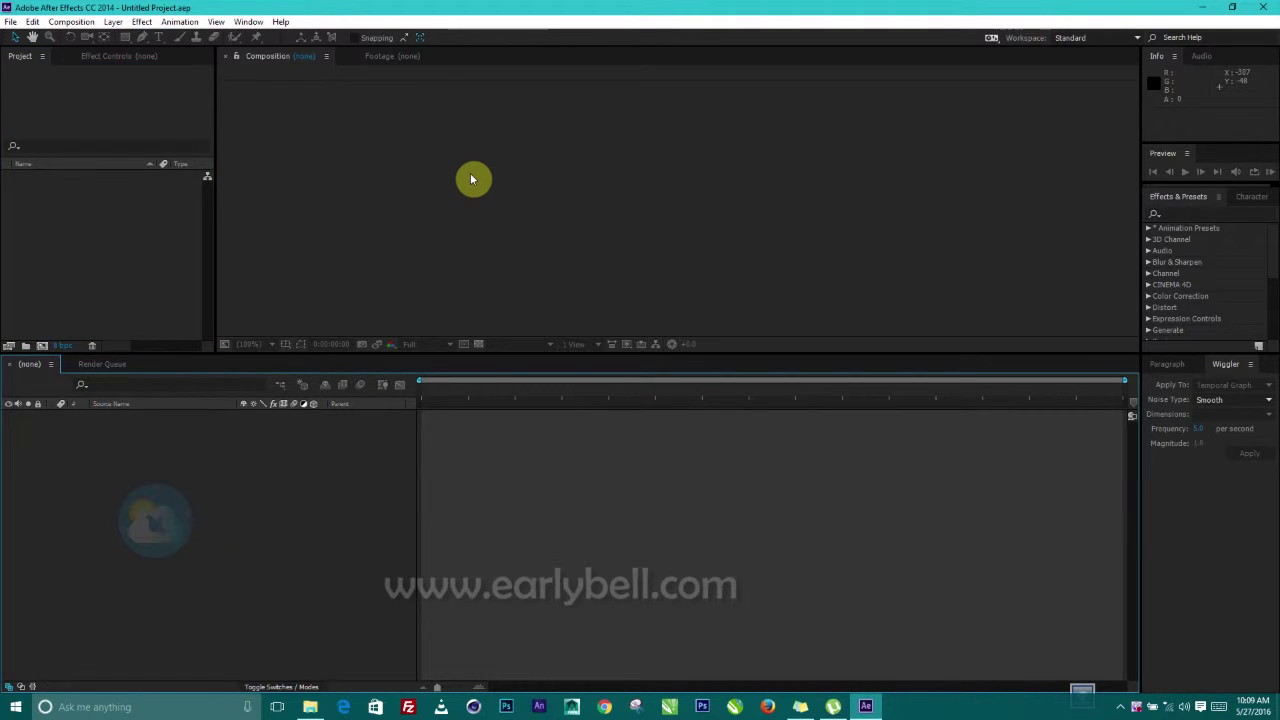
{"action": "left_click", "coordinate": [123, 234]}
{"action": "left_click", "coordinate": [389, 238]}
{"action": "left_click", "coordinate": [100, 497]}
{"action": "left_click", "coordinate": [55, 211]}
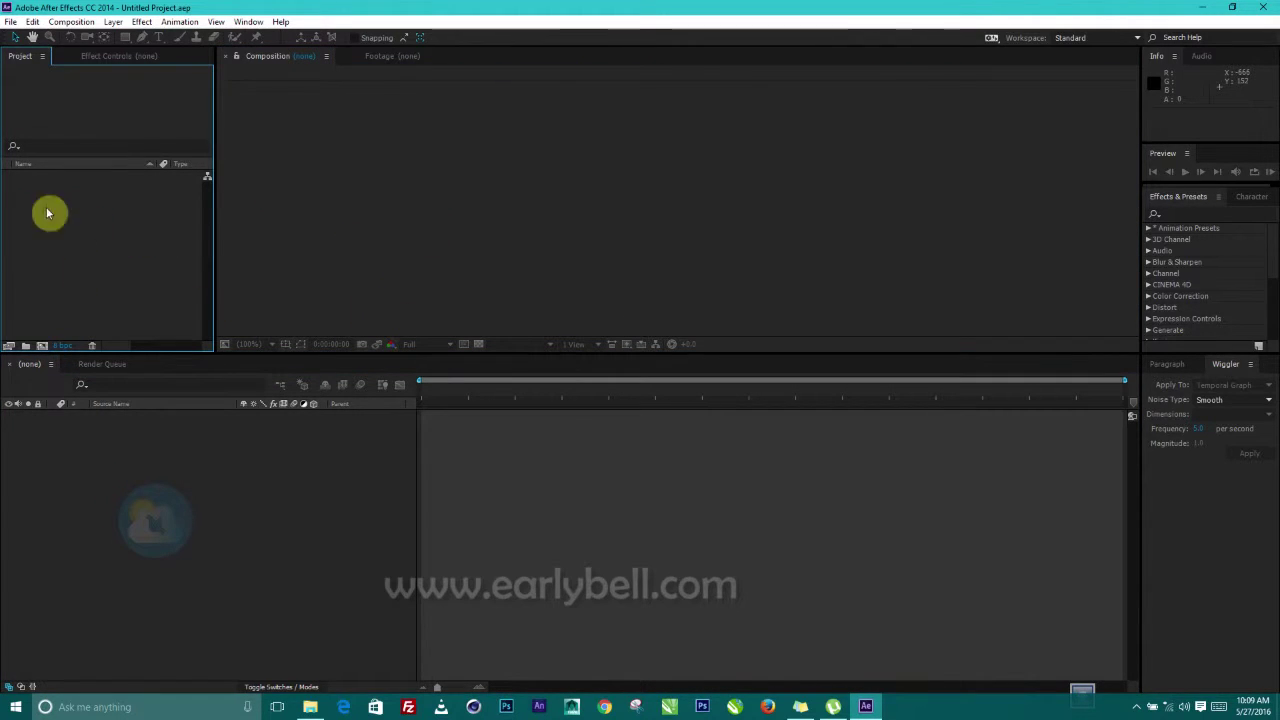
Create a new 1920-pixel-wide composition named Comp 1 at 30 frames per second with a 10-second duration.
{"action": "left_click", "coordinate": [41, 346]}
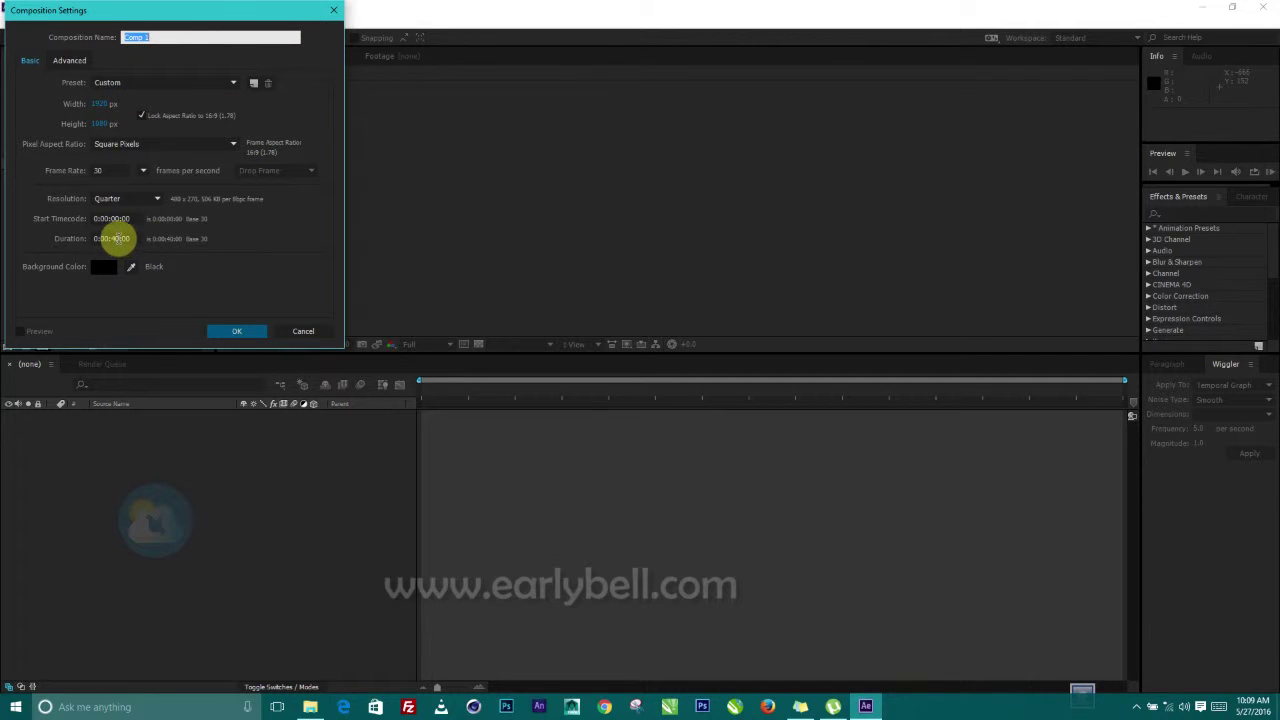
{"action": "left_click", "coordinate": [117, 238]}
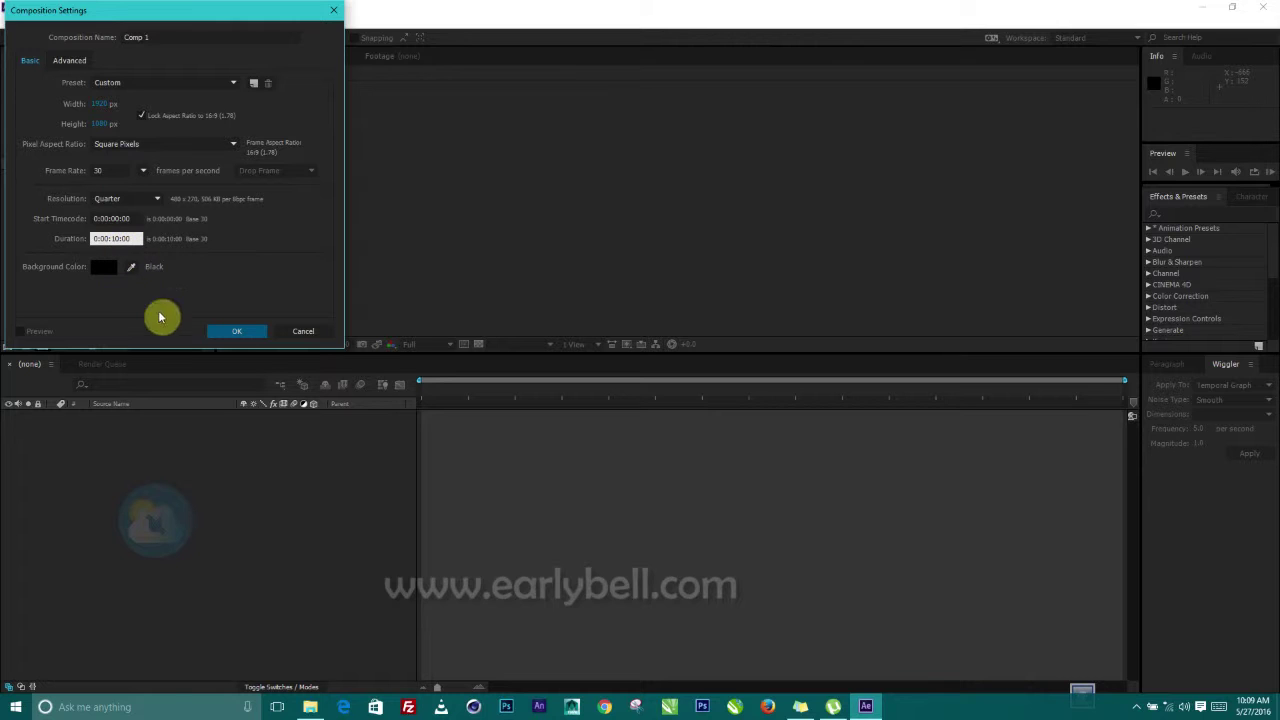
{"action": "left_click", "coordinate": [237, 330]}
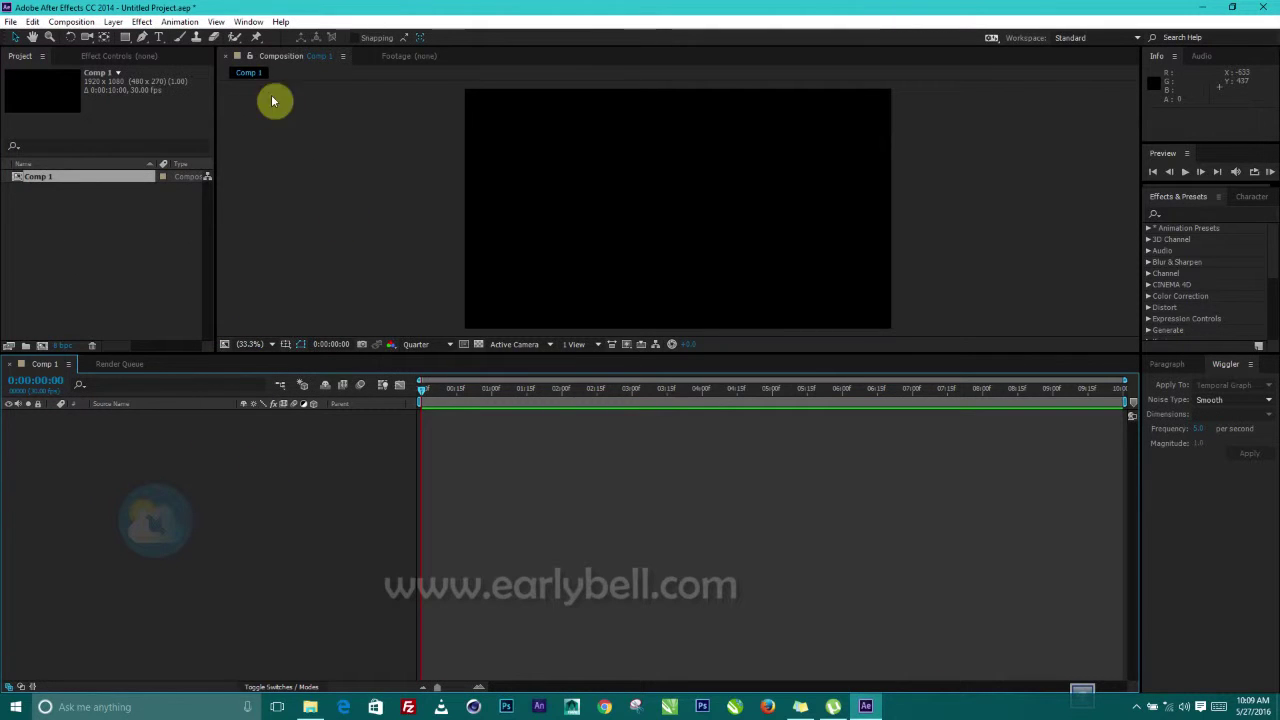
Add a text layer reading "GOAL" to the composition.
{"action": "left_click", "coordinate": [77, 200]}
{"action": "left_click", "coordinate": [151, 597]}
{"action": "right_click", "coordinate": [106, 460]}
{"action": "mouse_move", "coordinate": [257, 481]}
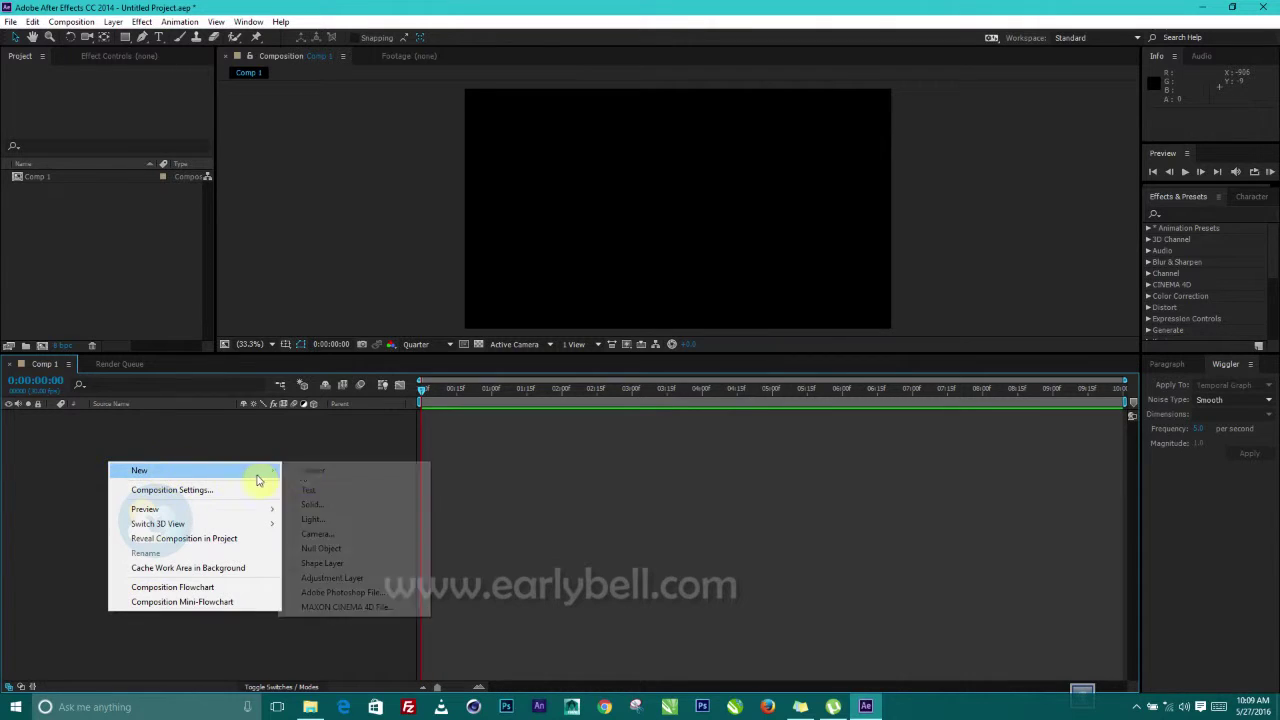
{"action": "left_click", "coordinate": [318, 490]}
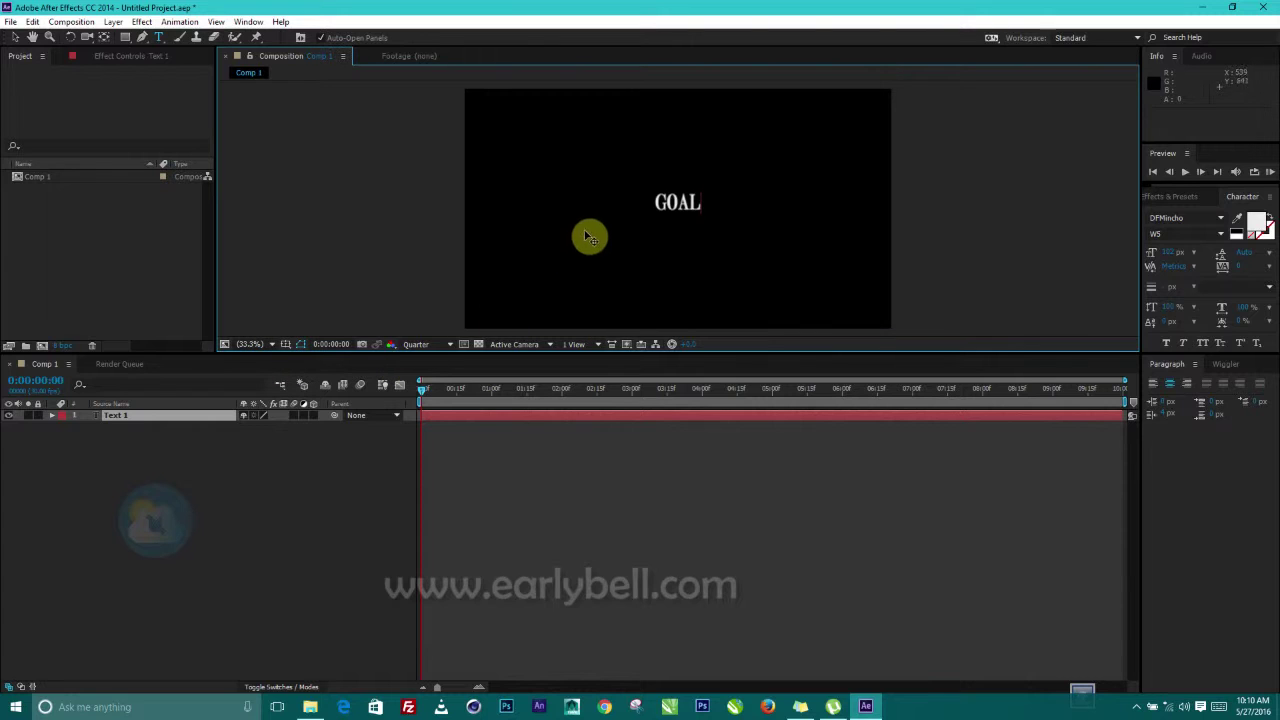
{"action": "left_click", "coordinate": [15, 37]}
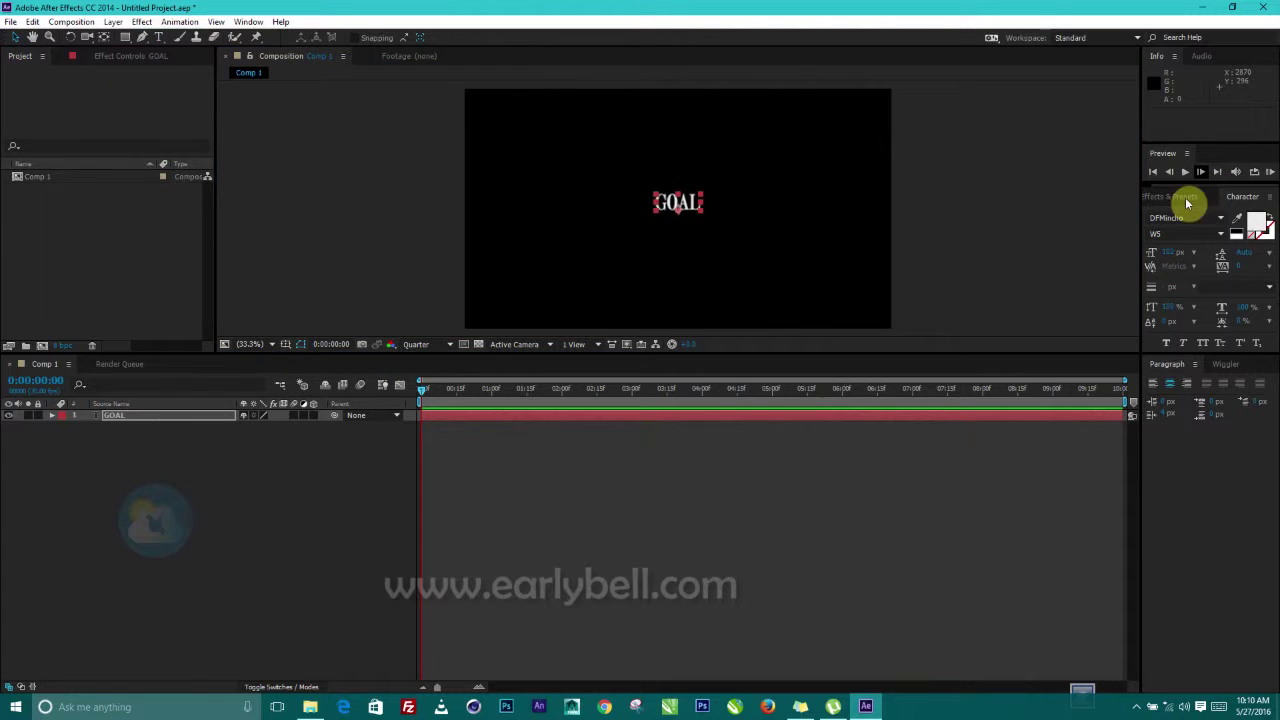
Set the GOAL text's font to Arial with the Black style.
{"action": "left_click", "coordinate": [1222, 218]}
{"action": "scroll", "coordinate": [1206, 312], "scroll_direction": "down", "scroll_amount": 15}
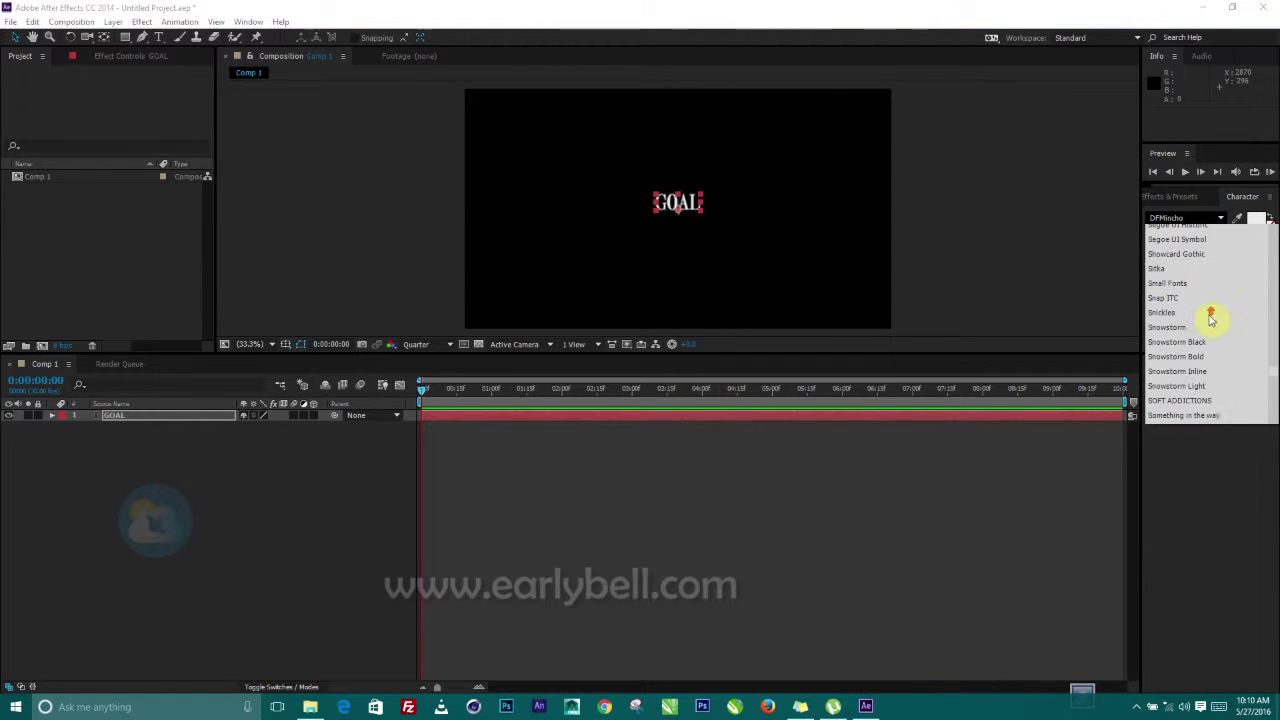
{"action": "left_click_drag", "start_coordinate": [1274, 372], "coordinate": [1270, 232]}
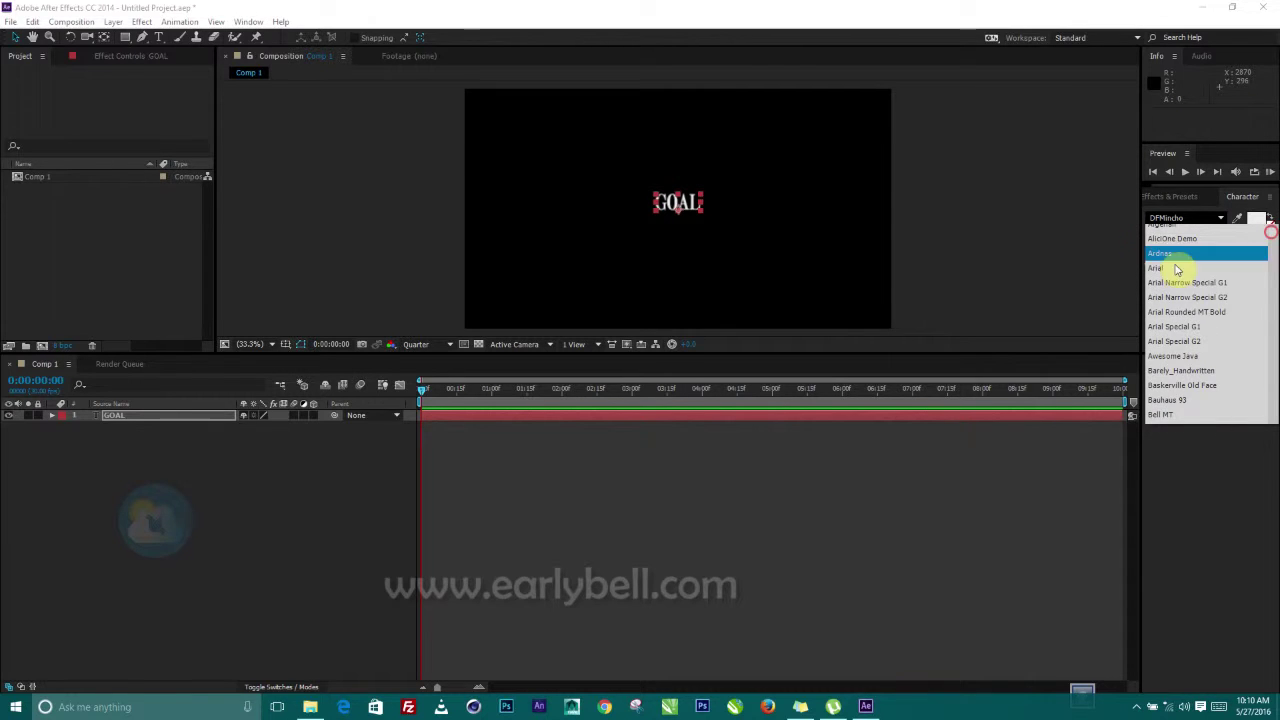
{"action": "left_click", "coordinate": [1171, 267]}
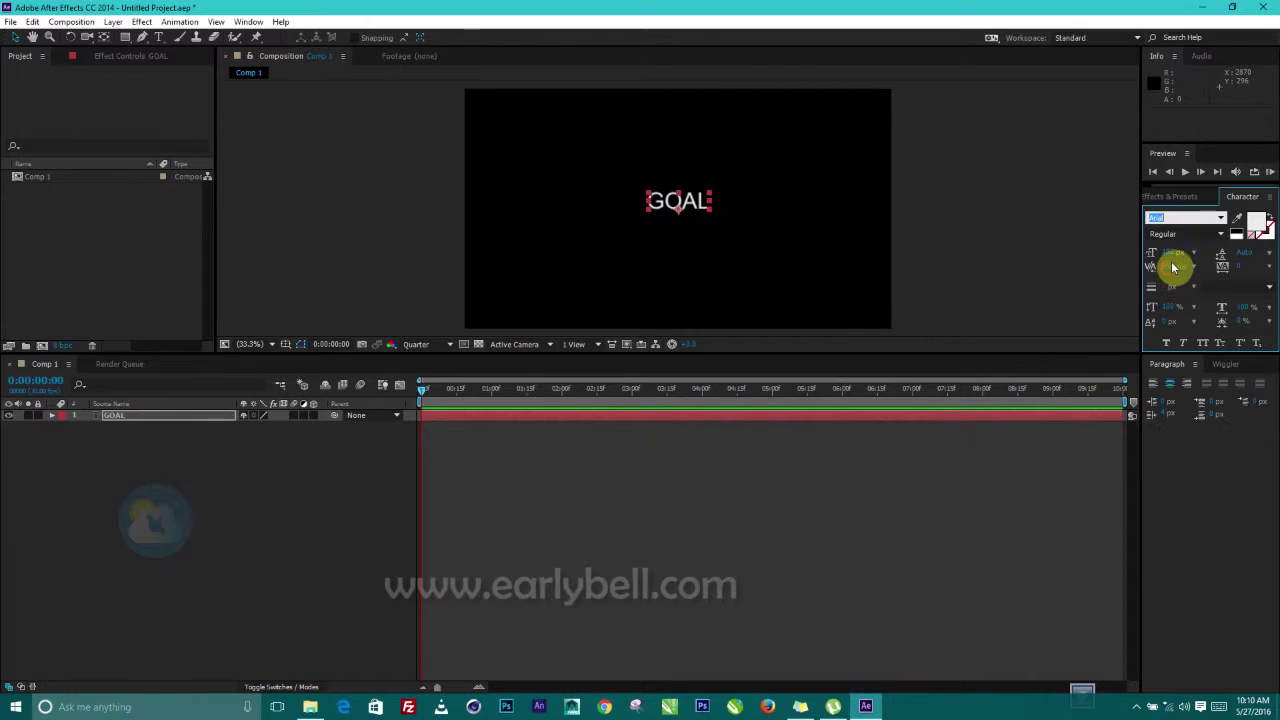
{"action": "left_click", "coordinate": [1219, 234]}
{"action": "left_click", "coordinate": [1180, 336]}
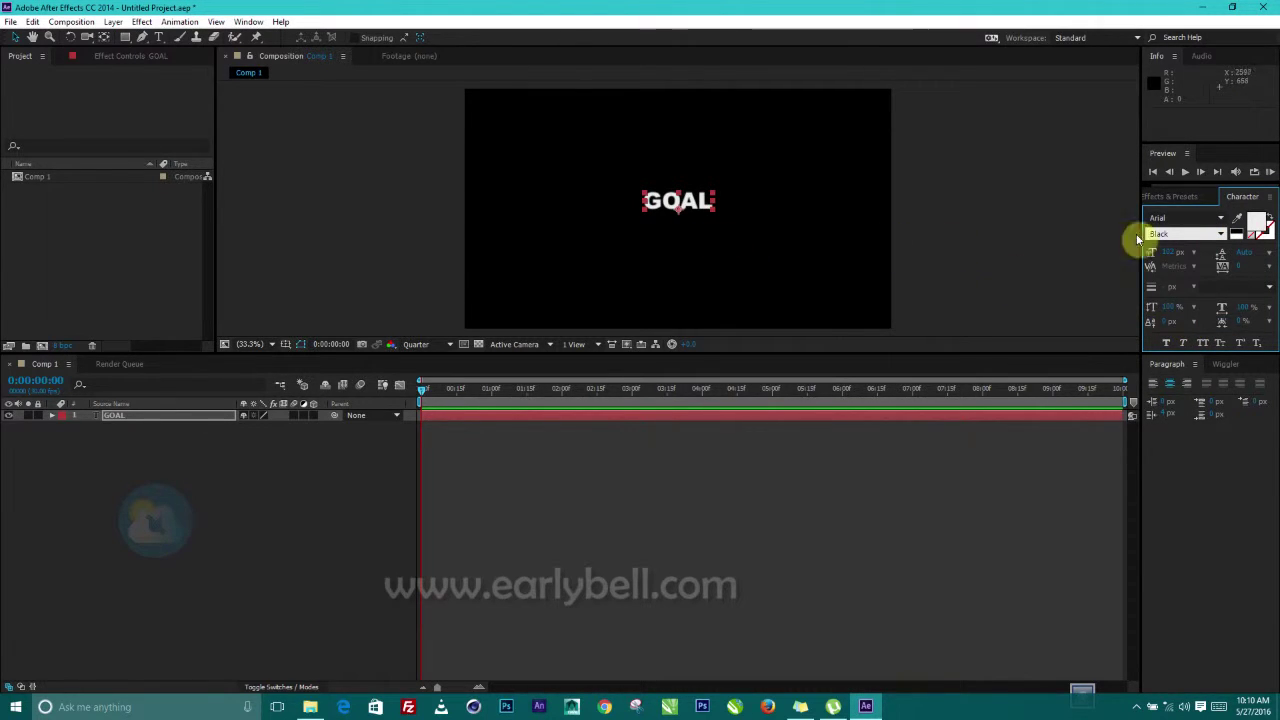
Enlarge the GOAL text to about 360 px and move it down to position about 981, 606.
{"action": "left_click_drag", "start_coordinate": [1165, 252], "coordinate": [1278, 245]}
{"action": "left_click_drag", "start_coordinate": [1176, 256], "coordinate": [1221, 251]}
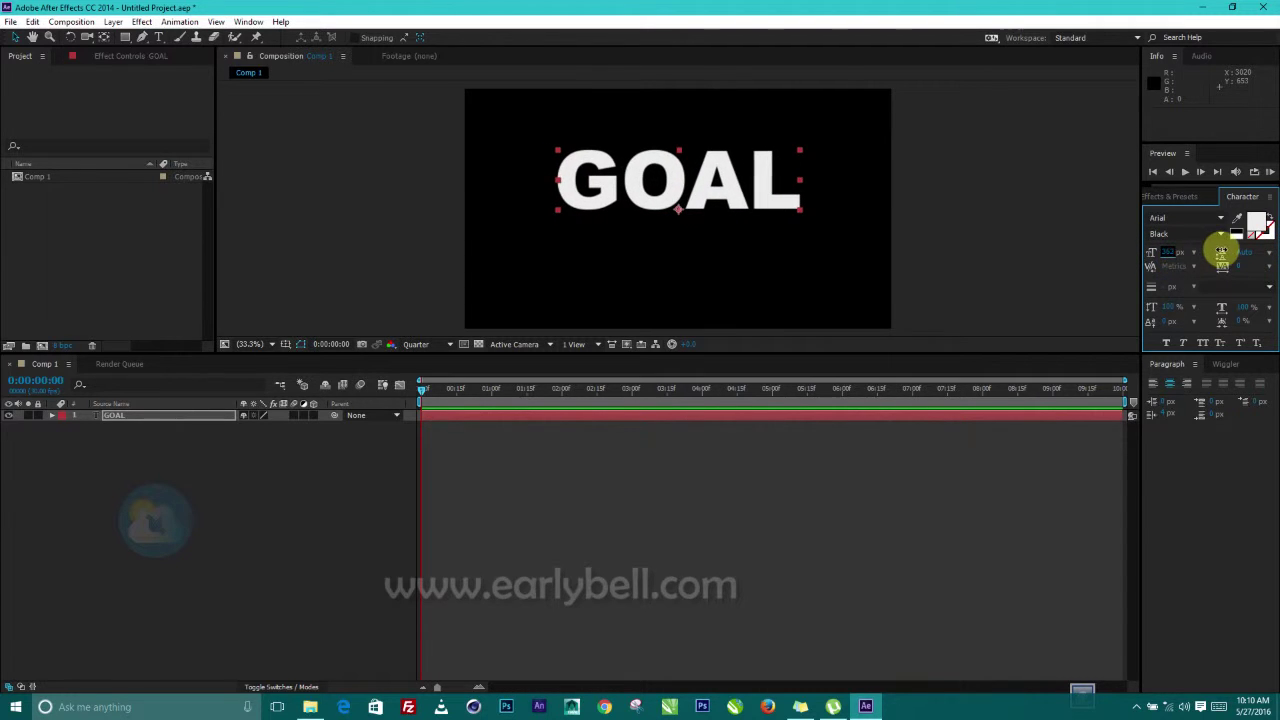
{"action": "left_click_drag", "start_coordinate": [707, 188], "coordinate": [712, 202]}
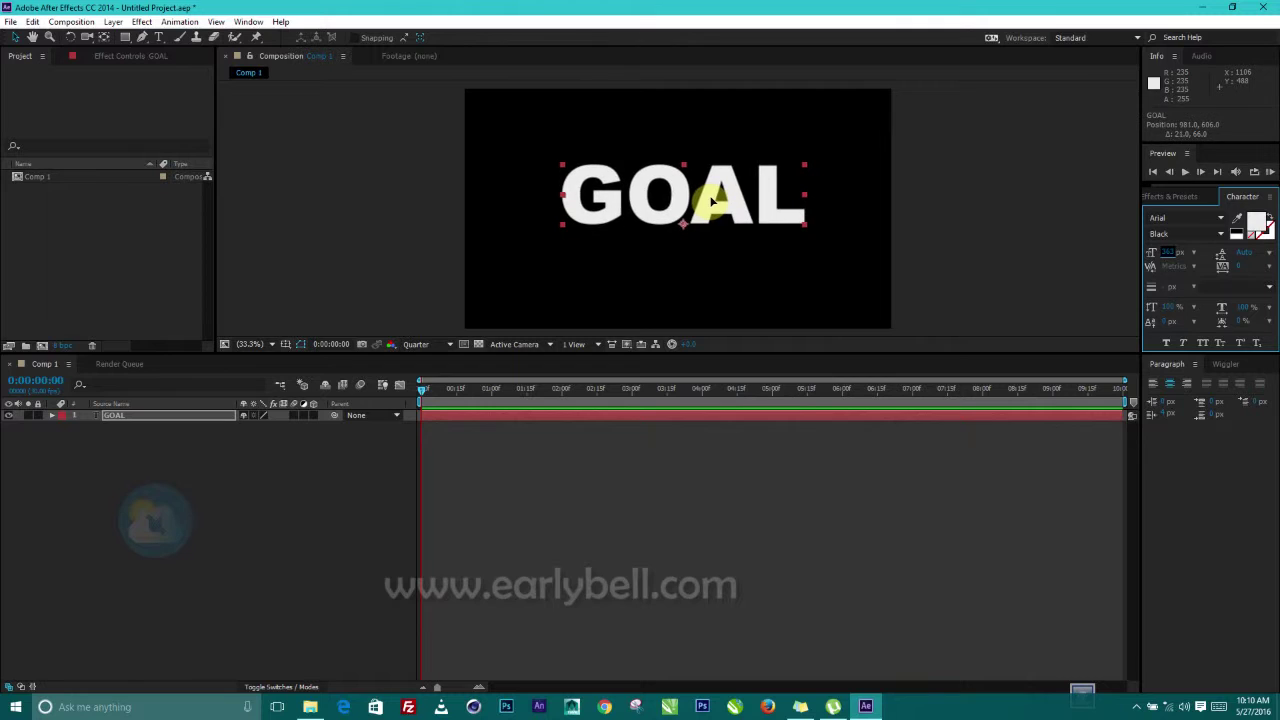
Move the GOAL layer's anchor point to the centre of the text and deselect the layer.
{"action": "left_click", "coordinate": [105, 37]}
{"action": "left_click_drag", "start_coordinate": [690, 233], "coordinate": [700, 203]}
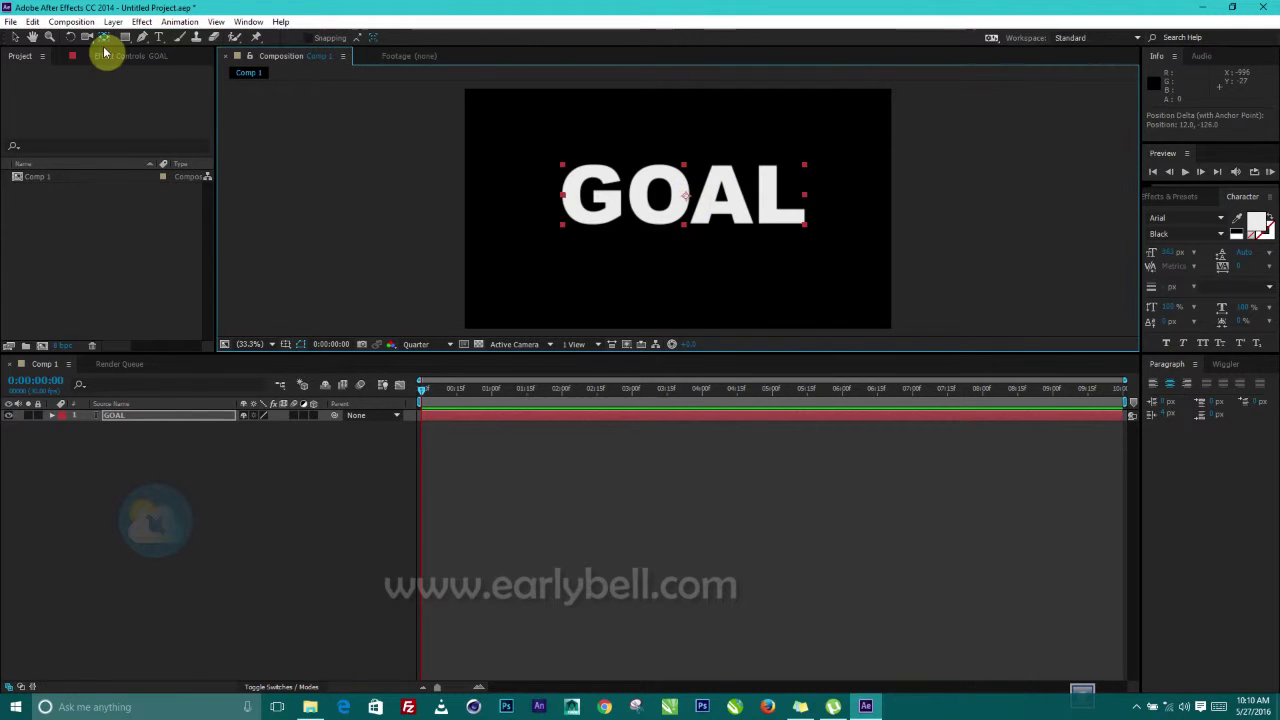
{"action": "left_click", "coordinate": [16, 38]}
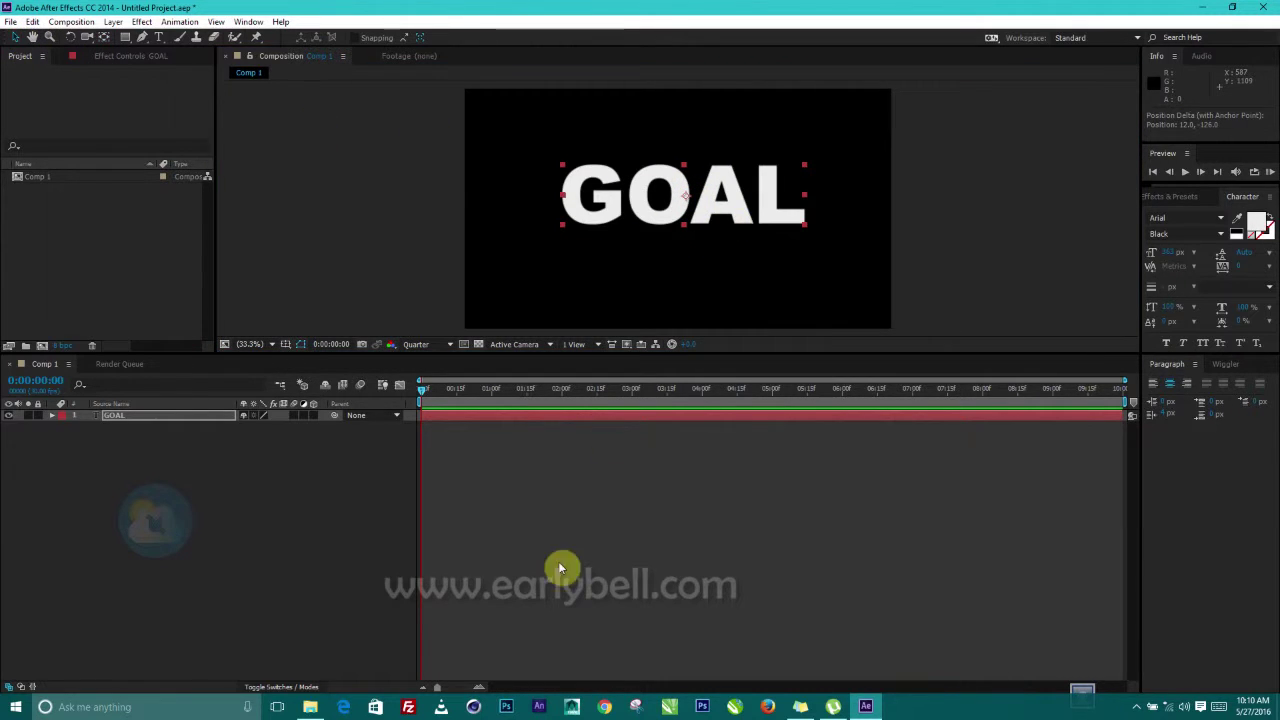
{"action": "left_click", "coordinate": [198, 500]}
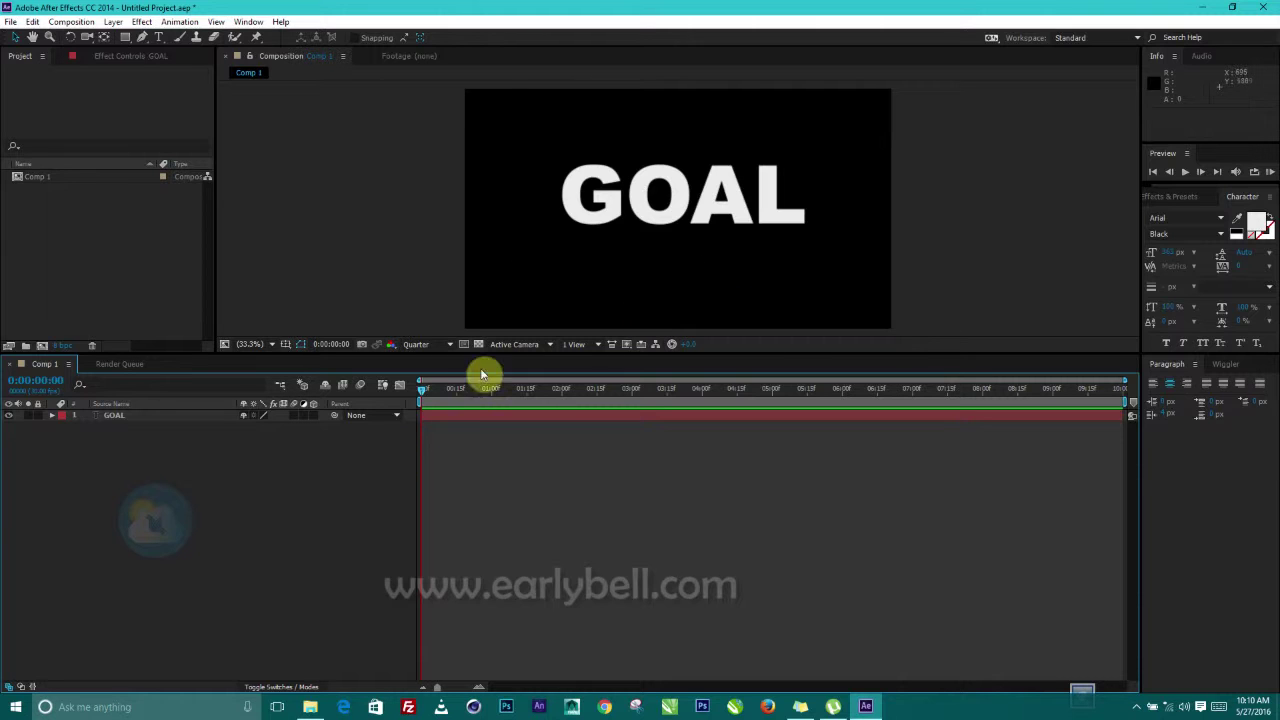
Add a black solid layer with the default settings and place it below the GOAL layer in the stacking order.
{"action": "right_click", "coordinate": [78, 524]}
{"action": "mouse_move", "coordinate": [208, 531]}
{"action": "left_click", "coordinate": [290, 568]}
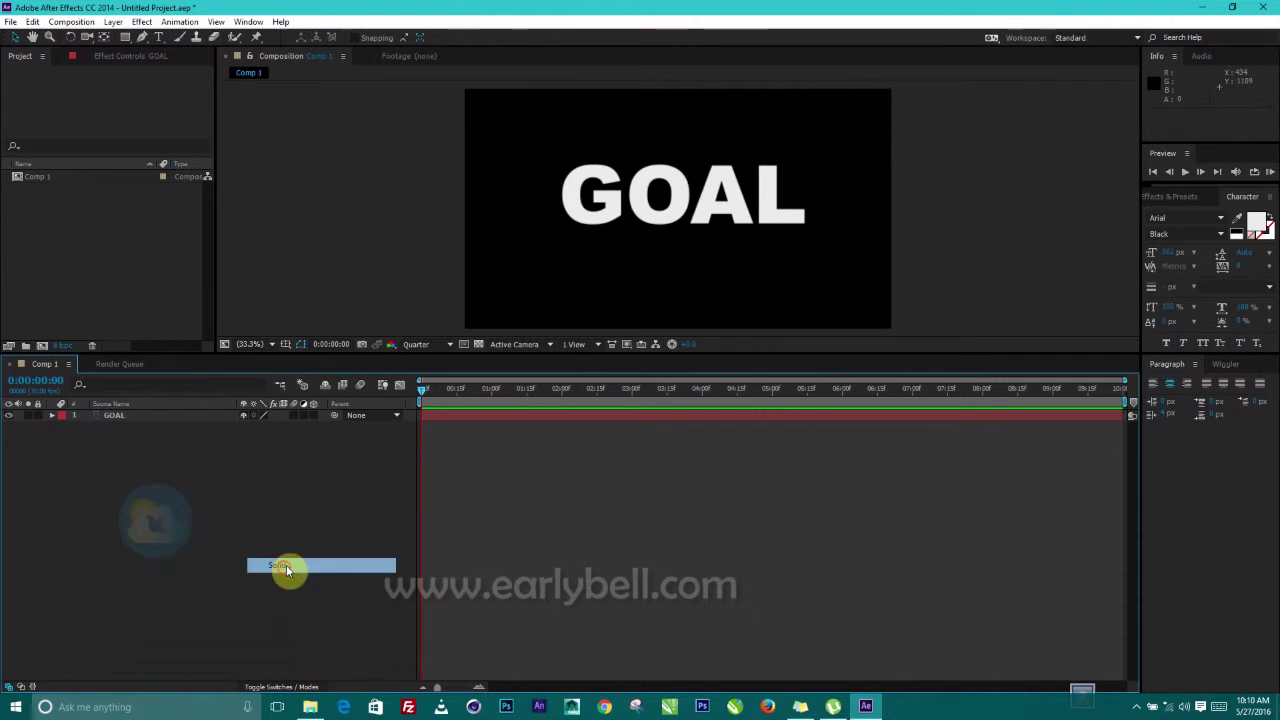
{"action": "left_click", "coordinate": [185, 269]}
{"action": "left_click_drag", "start_coordinate": [151, 416], "coordinate": [155, 458]}
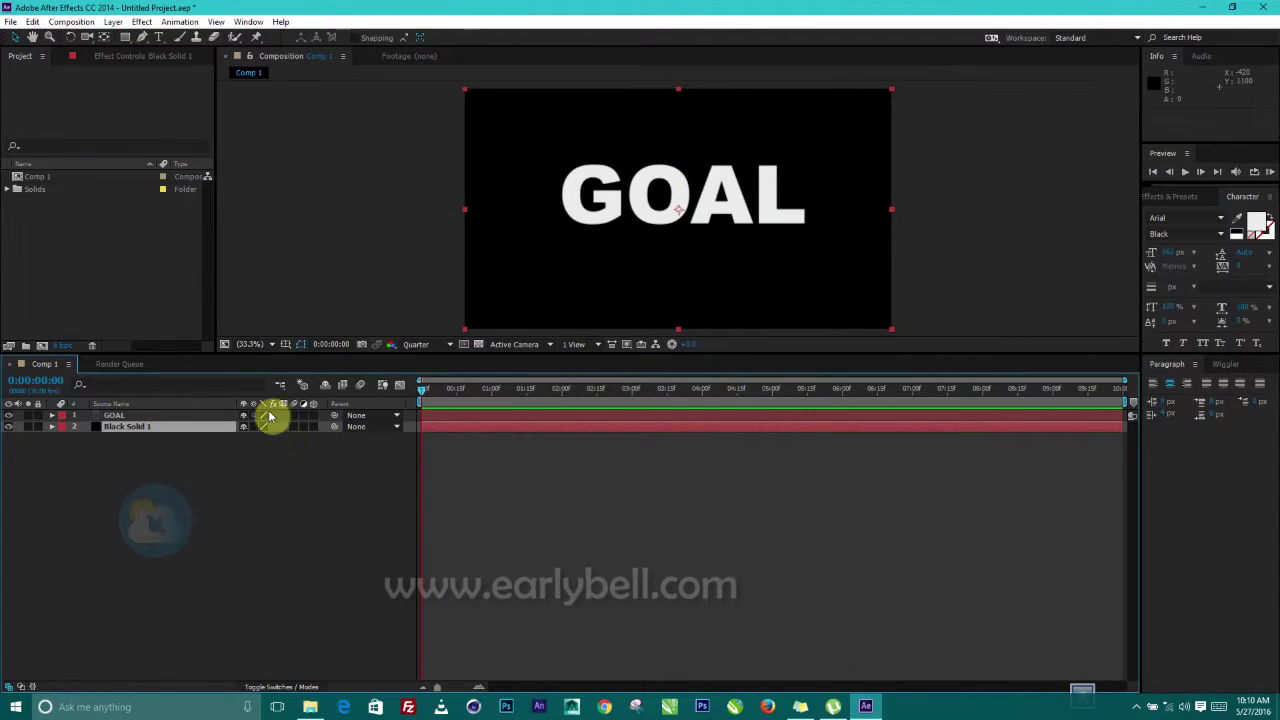
Make the black solid a 3D layer.
{"action": "left_click", "coordinate": [128, 430]}
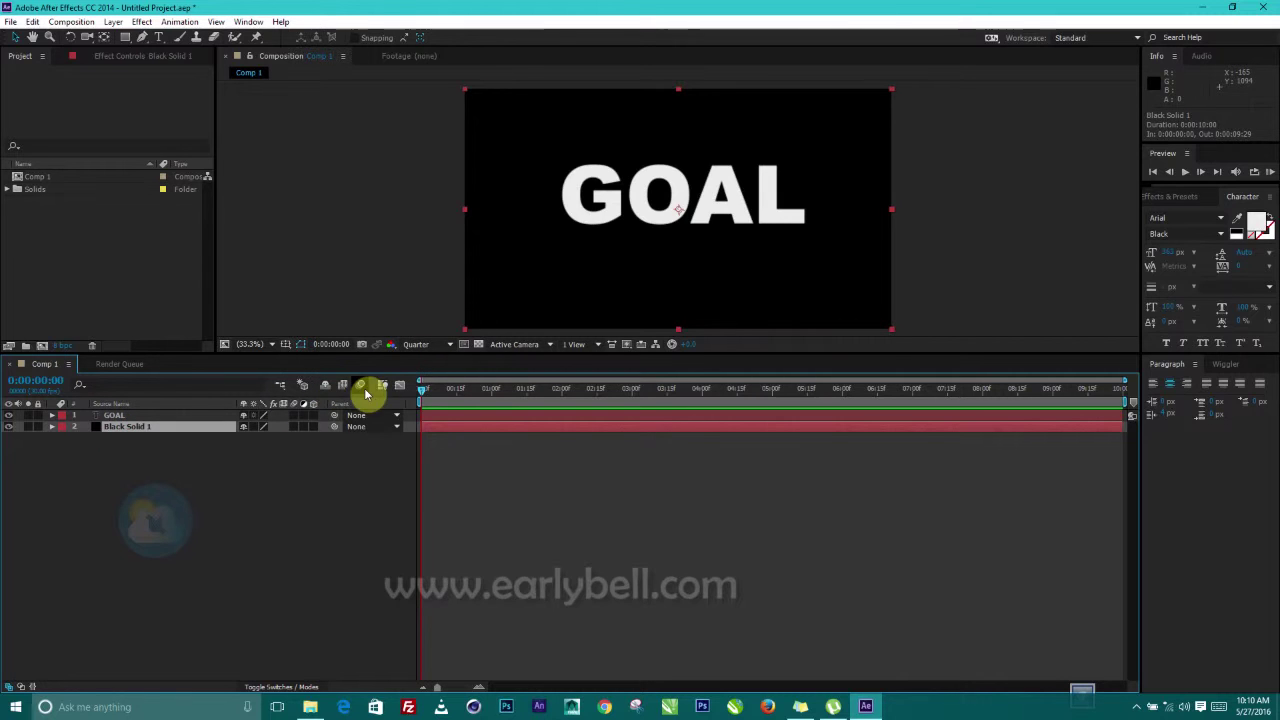
{"action": "left_click", "coordinate": [130, 427]}
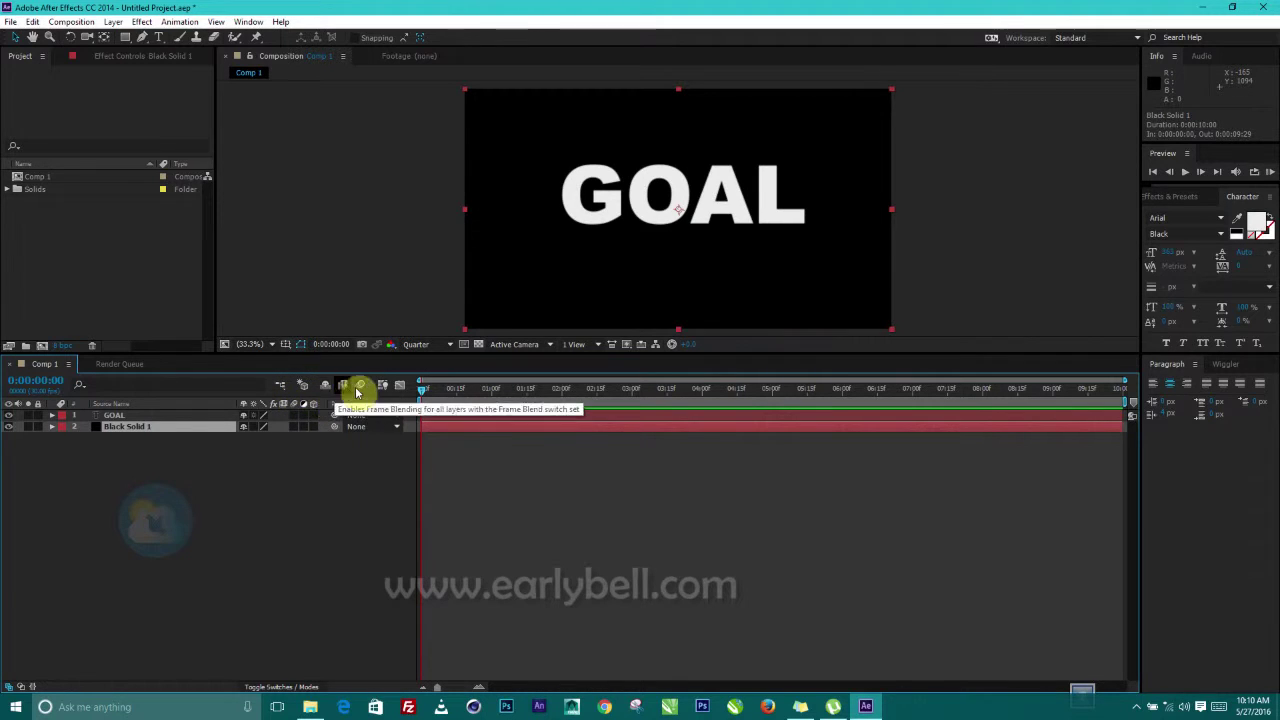
{"action": "left_click", "coordinate": [313, 427]}
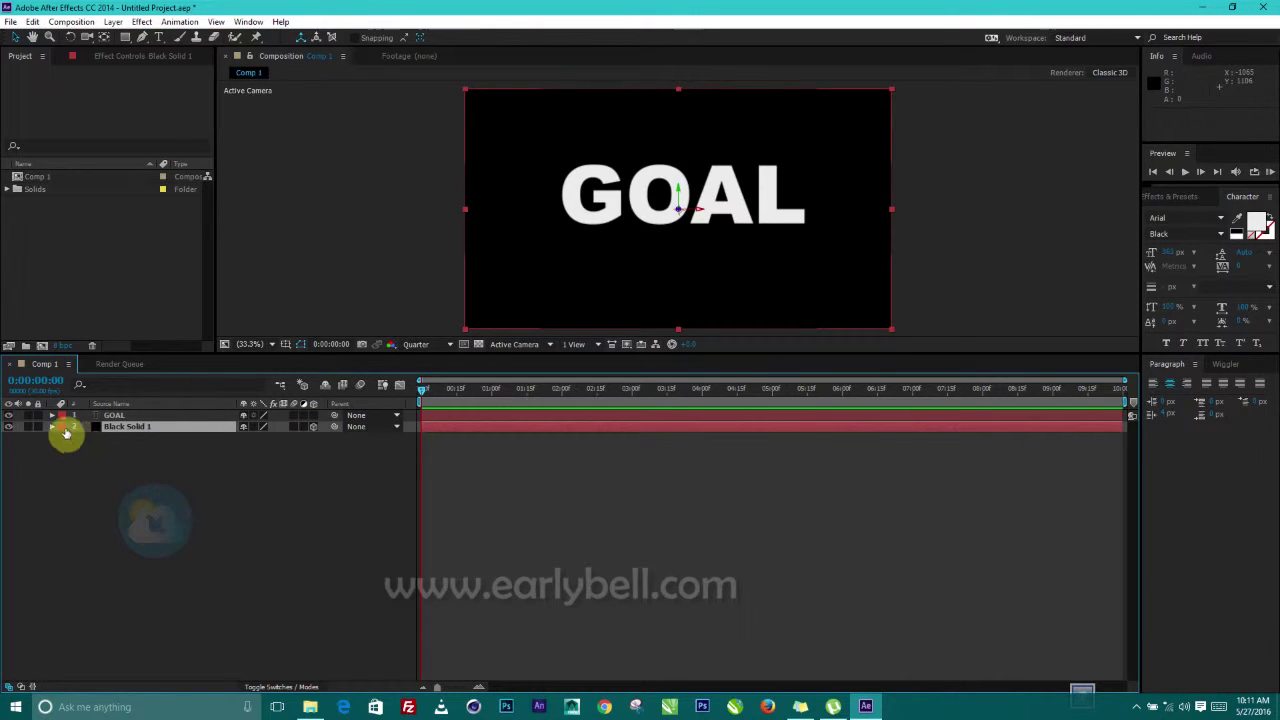
Tilt the black solid to an X orientation of about 285° and move it below the text to position about 960, 837, 85.
{"action": "left_click", "coordinate": [52, 428]}
{"action": "left_click", "coordinate": [72, 453]}
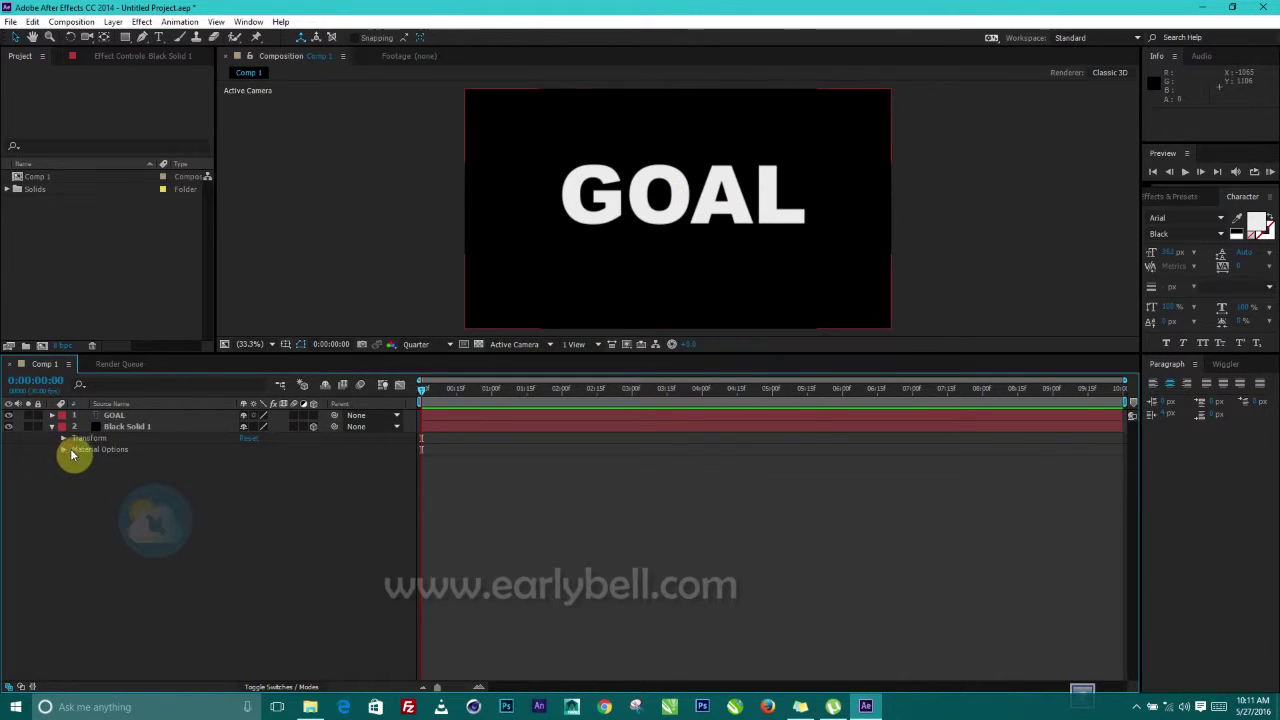
{"action": "left_click", "coordinate": [65, 451]}
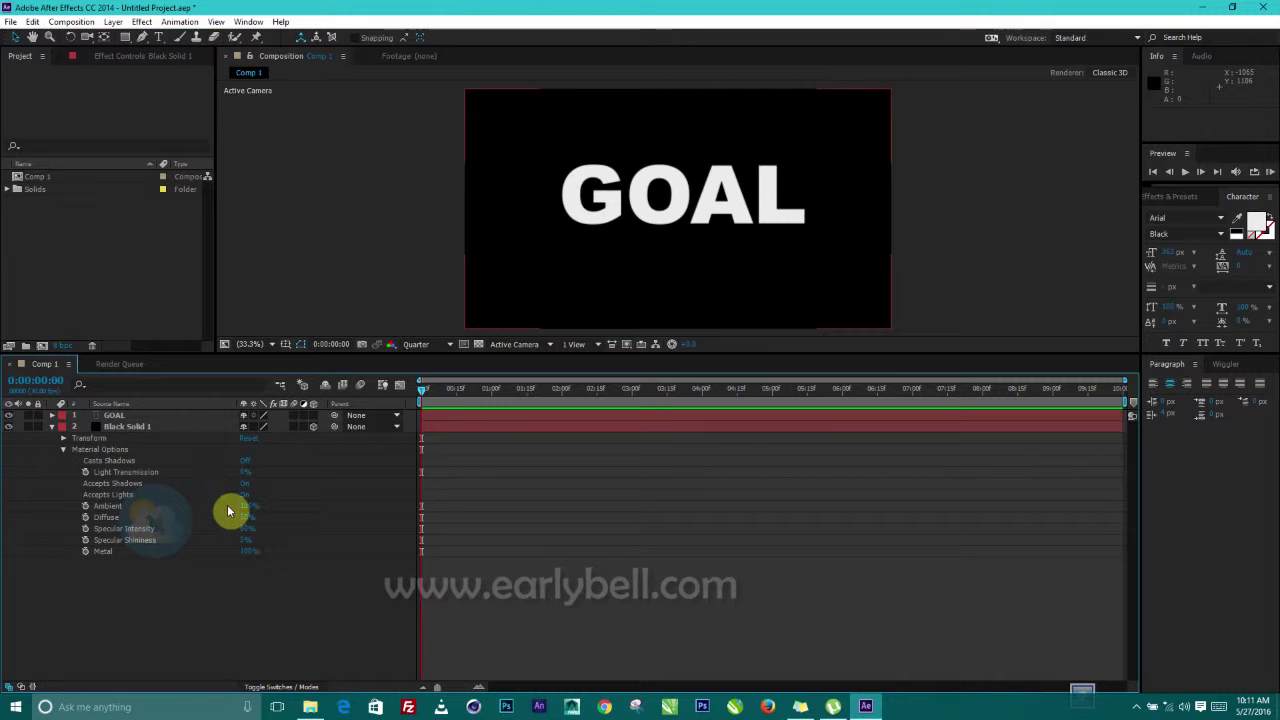
{"action": "left_click", "coordinate": [63, 438]}
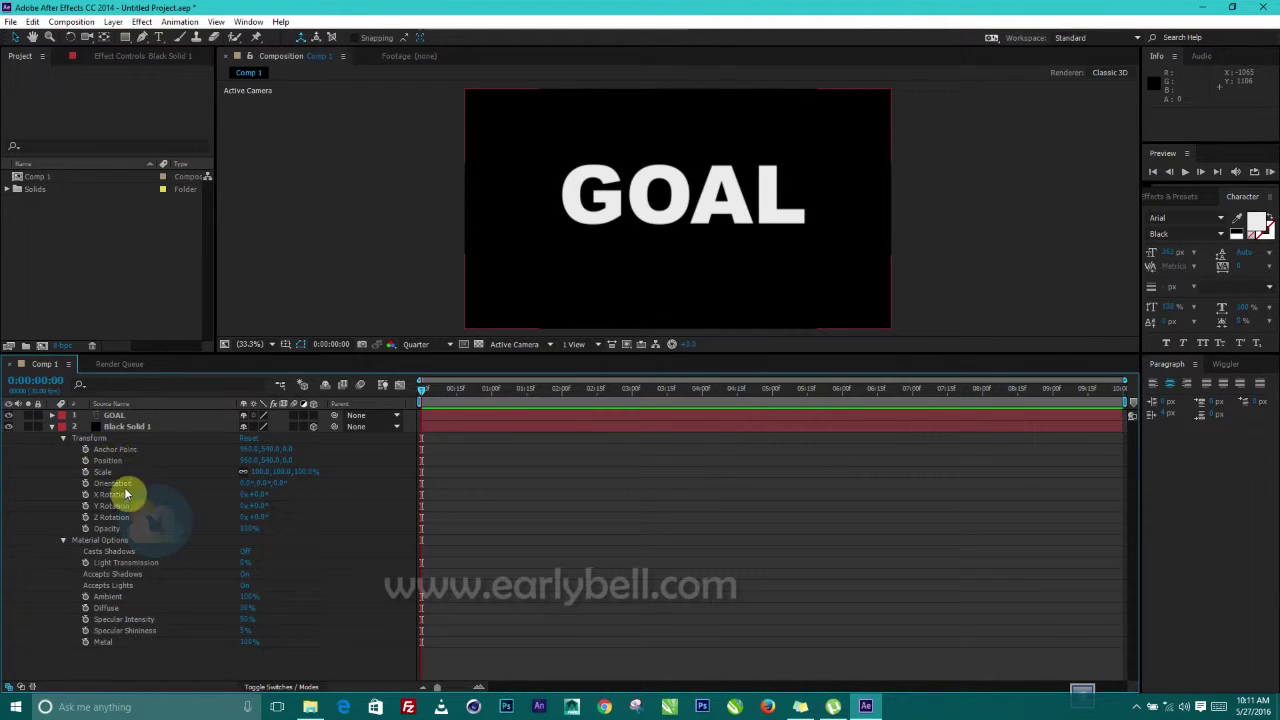
{"action": "left_click_drag", "start_coordinate": [277, 486], "coordinate": [240, 490]}
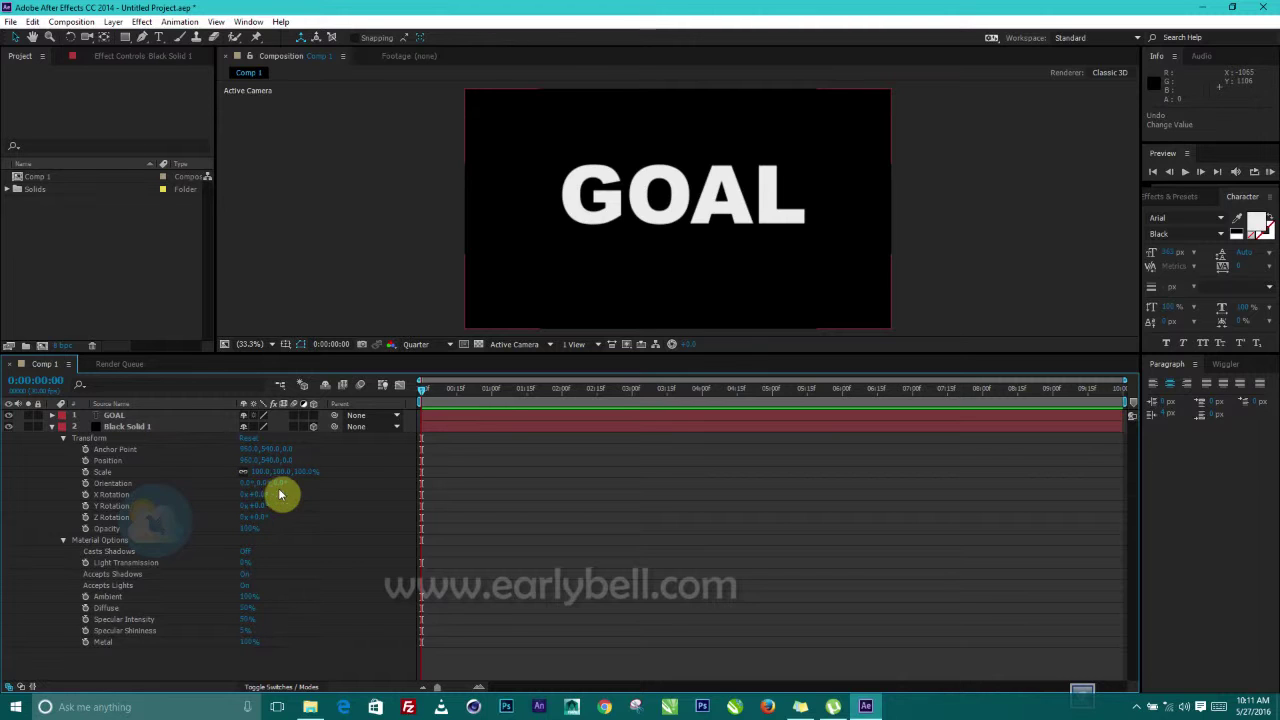
{"action": "left_click_drag", "start_coordinate": [260, 488], "coordinate": [172, 455]}
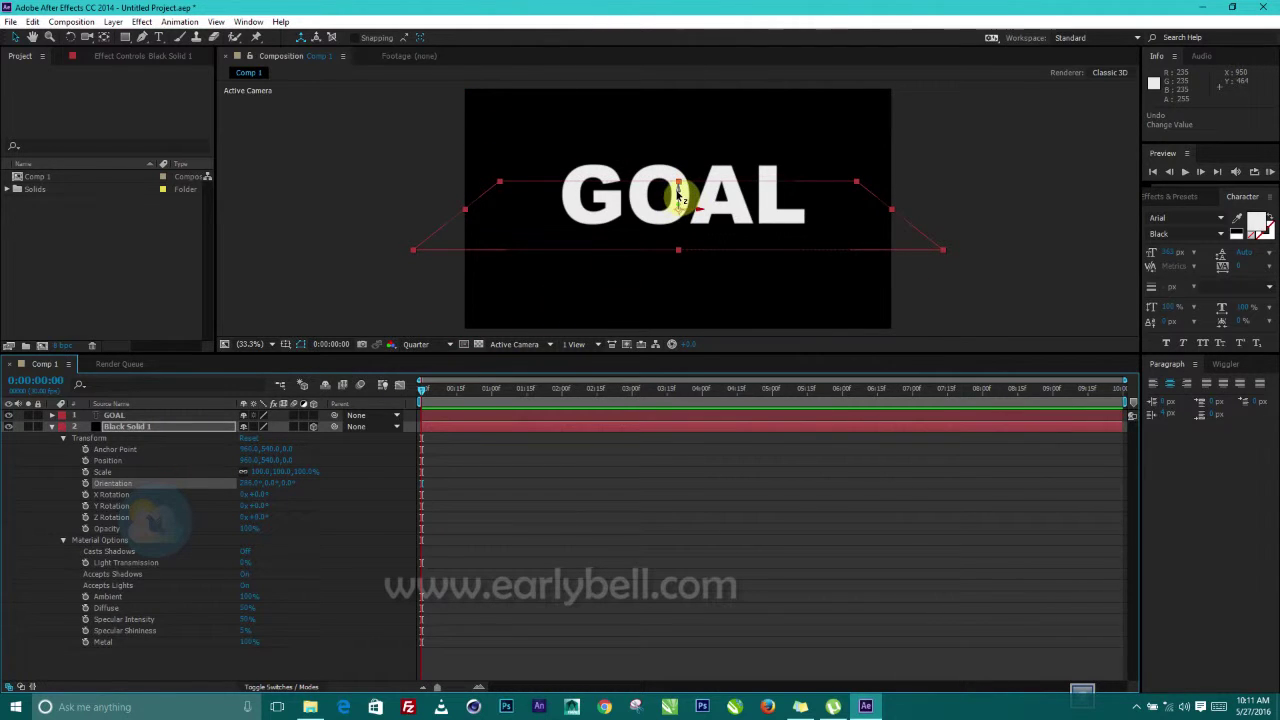
{"action": "left_click_drag", "start_coordinate": [678, 195], "coordinate": [664, 266]}
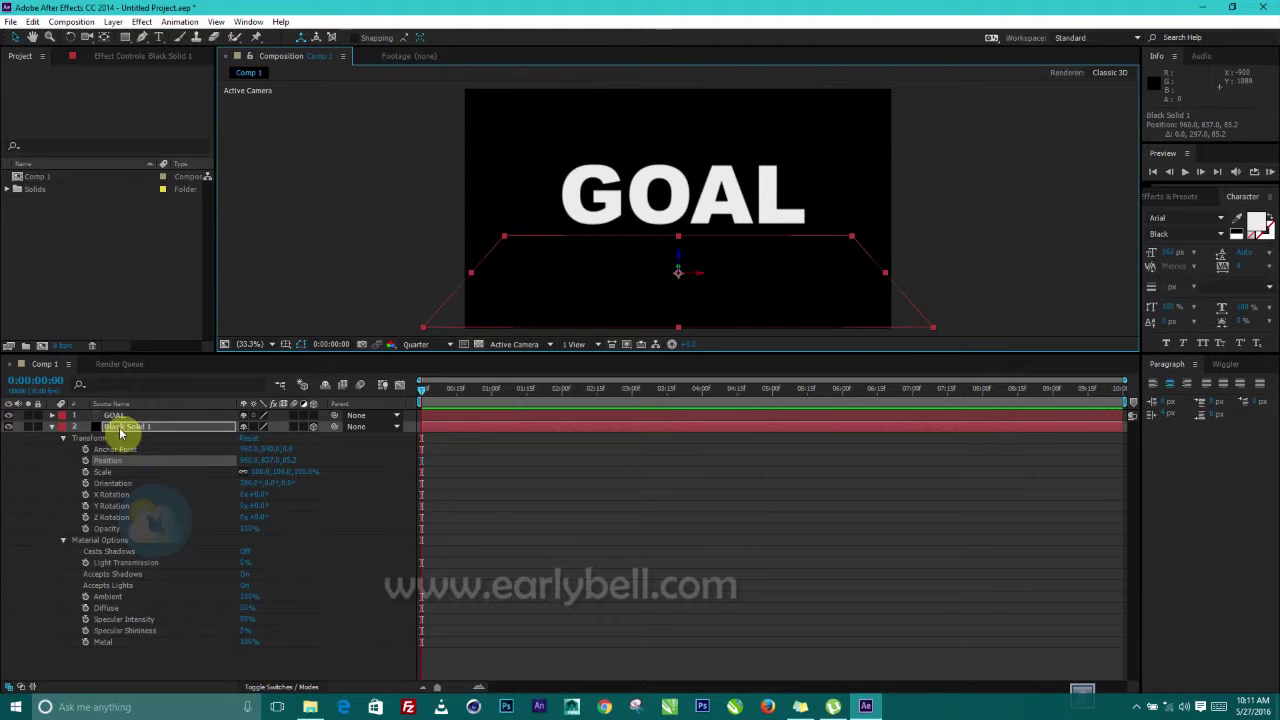
Recolour the black solid layer to a very dark red.
{"action": "left_click", "coordinate": [114, 22]}
{"action": "left_click", "coordinate": [132, 51]}
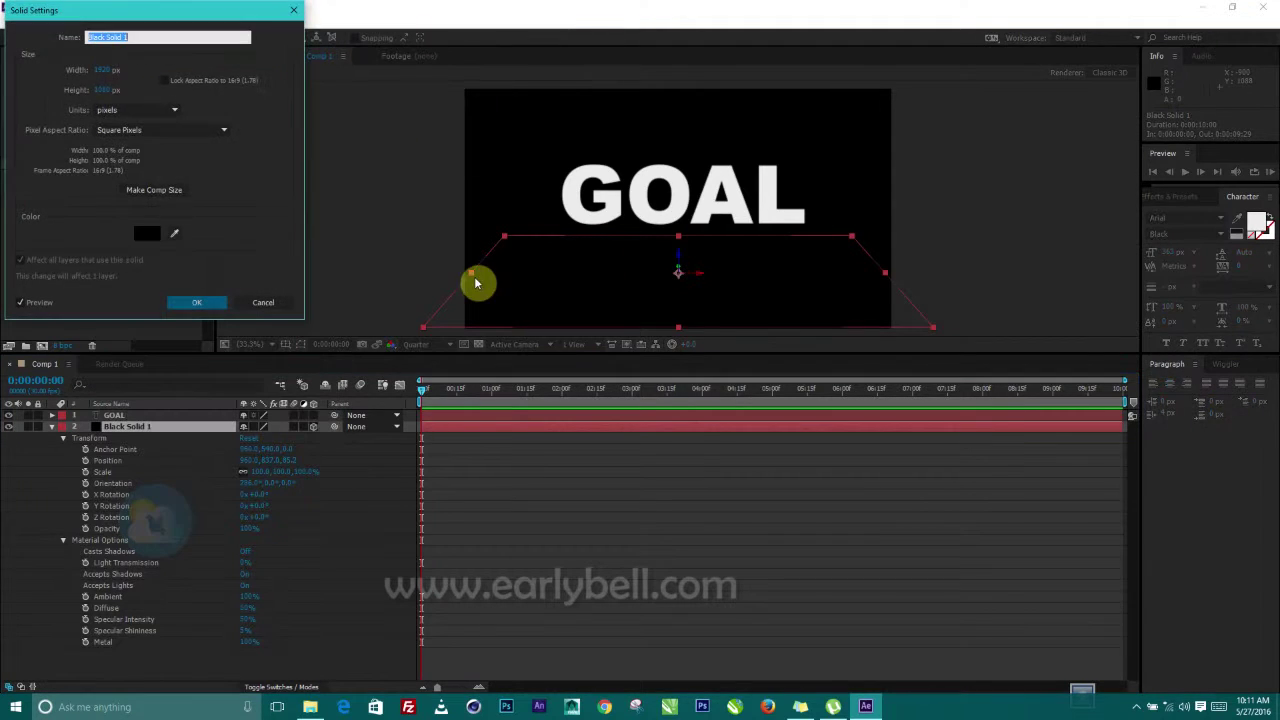
{"action": "left_click", "coordinate": [145, 236]}
{"action": "left_click_drag", "start_coordinate": [96, 148], "coordinate": [160, 172]}
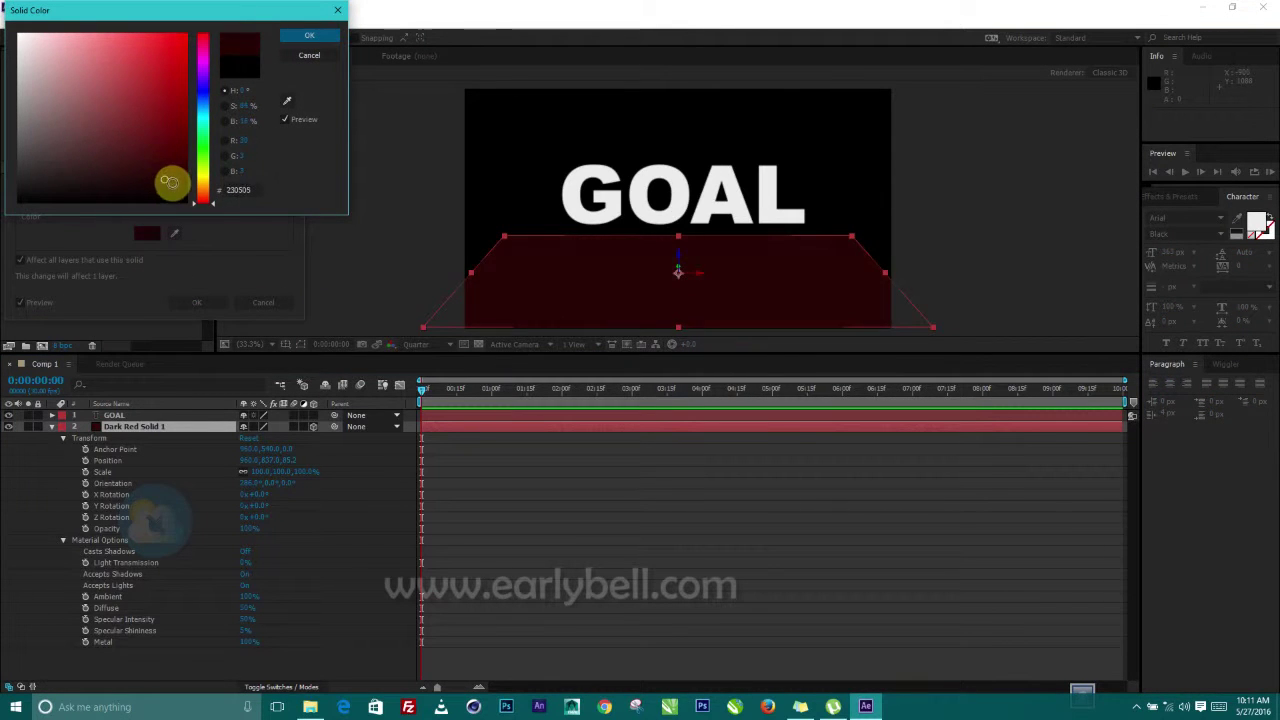
{"action": "left_click", "coordinate": [324, 41]}
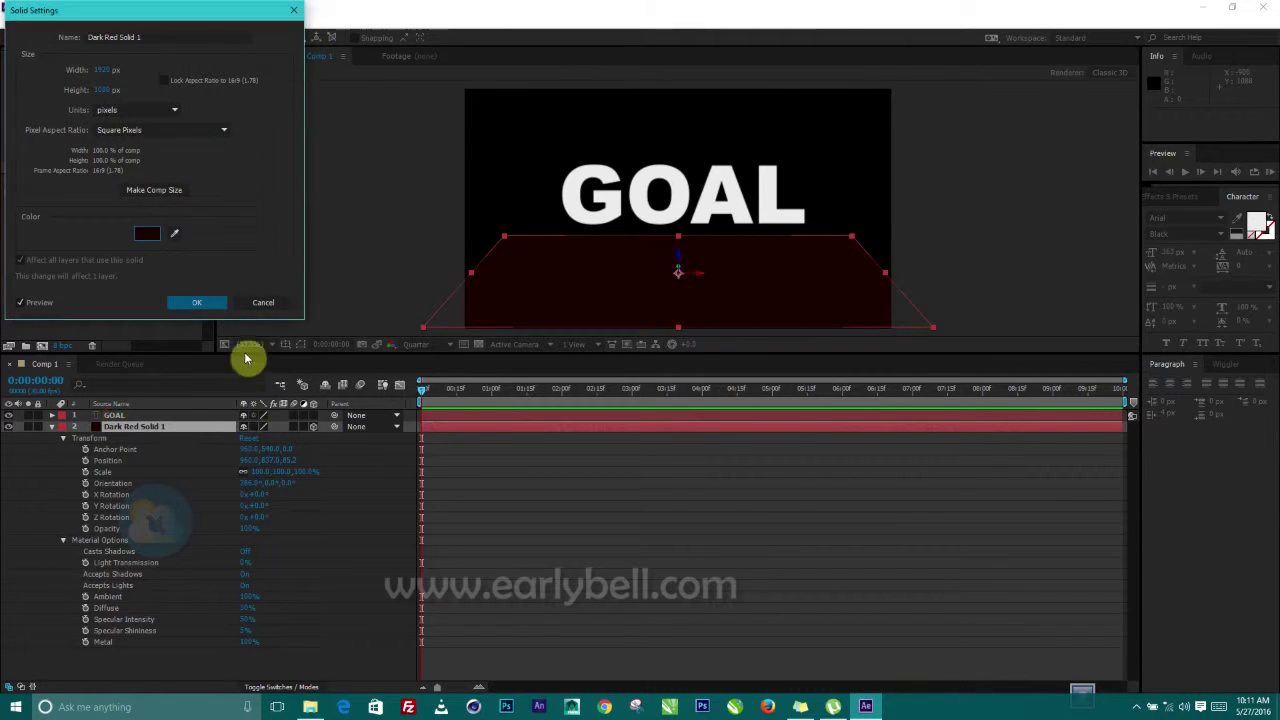
{"action": "left_click", "coordinate": [200, 303]}
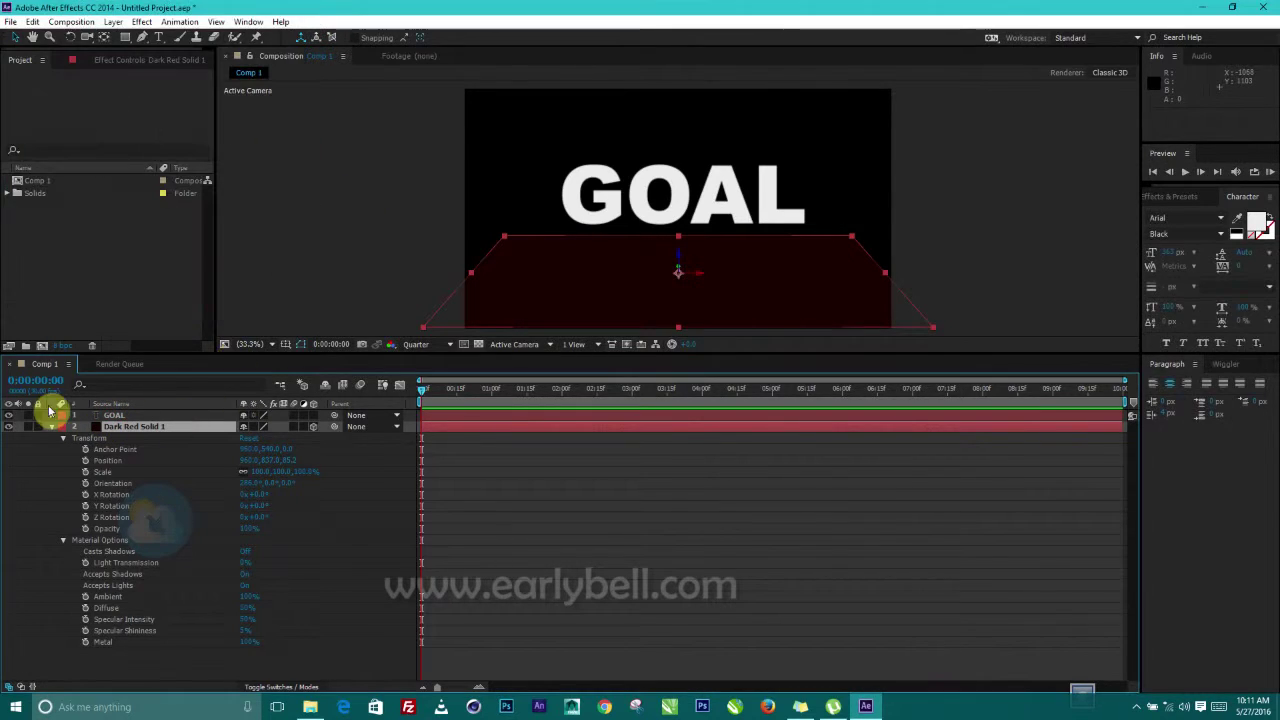
Make the GOAL text layer 3D, lower it to position about 993, 741, 0, and collapse the solid's properties.
{"action": "left_click", "coordinate": [160, 416]}
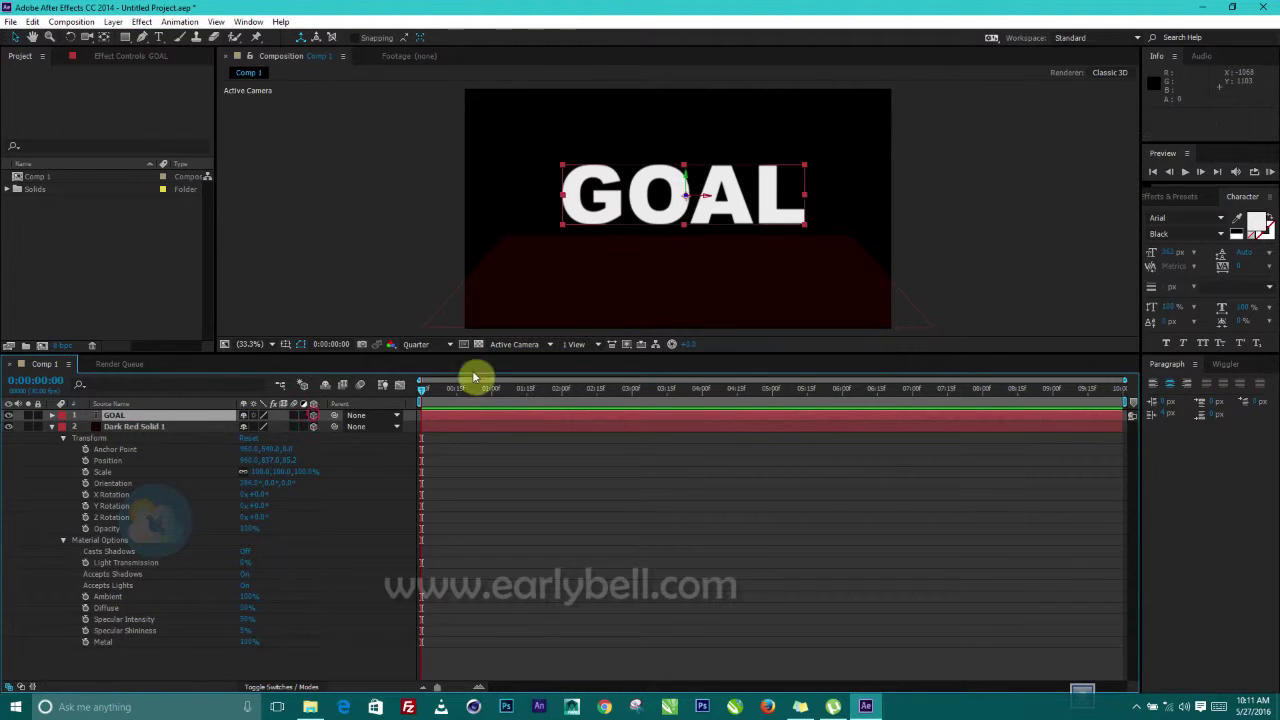
{"action": "left_click_drag", "start_coordinate": [690, 183], "coordinate": [646, 242]}
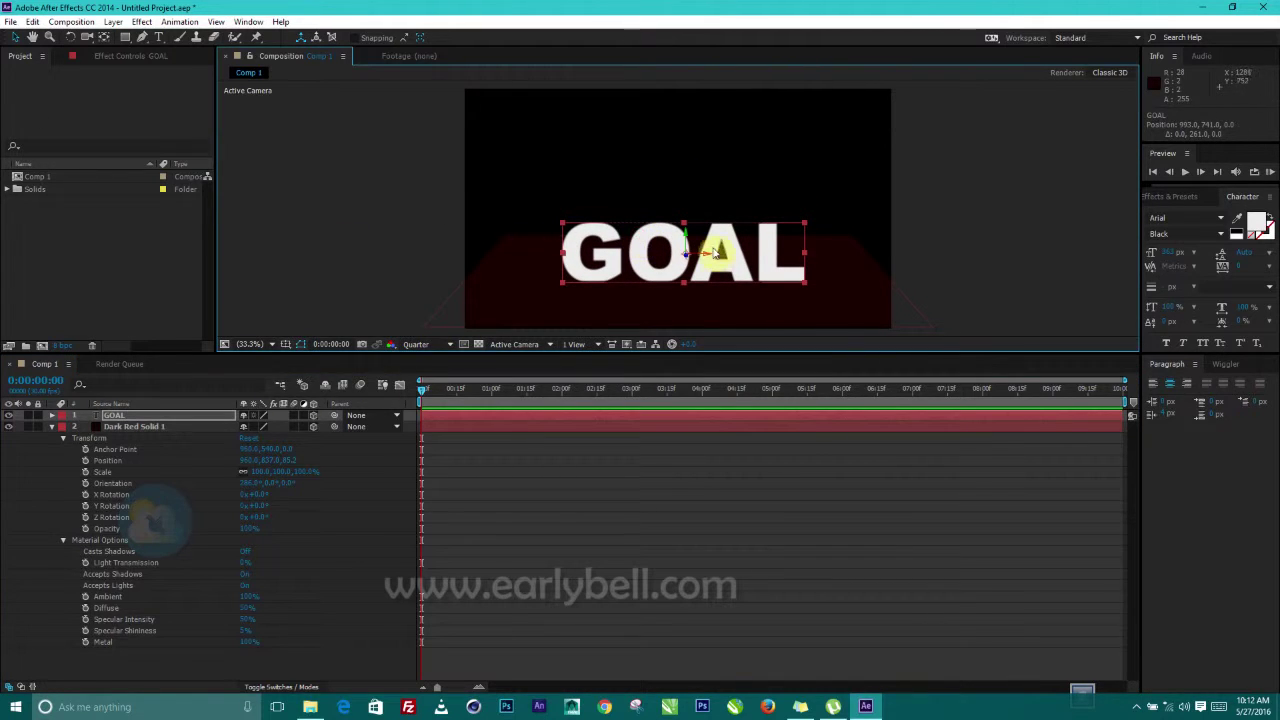
{"action": "left_click", "coordinate": [62, 430]}
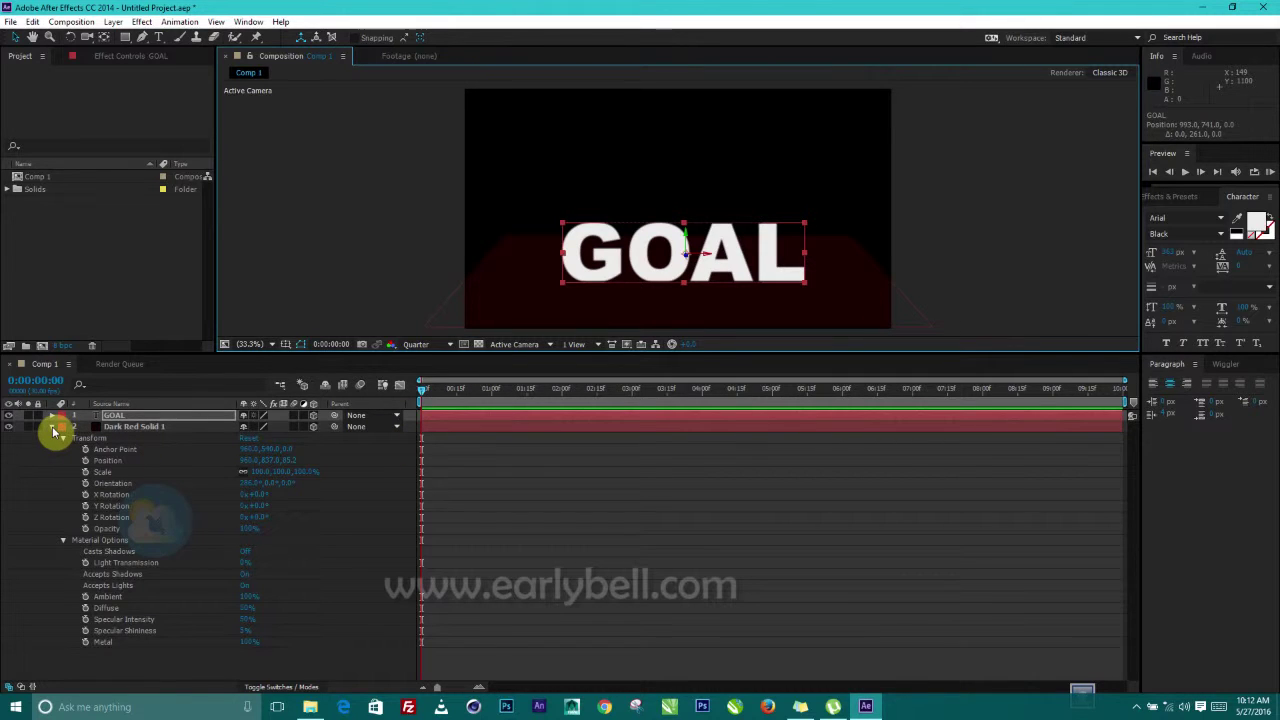
{"action": "left_click", "coordinate": [54, 428]}
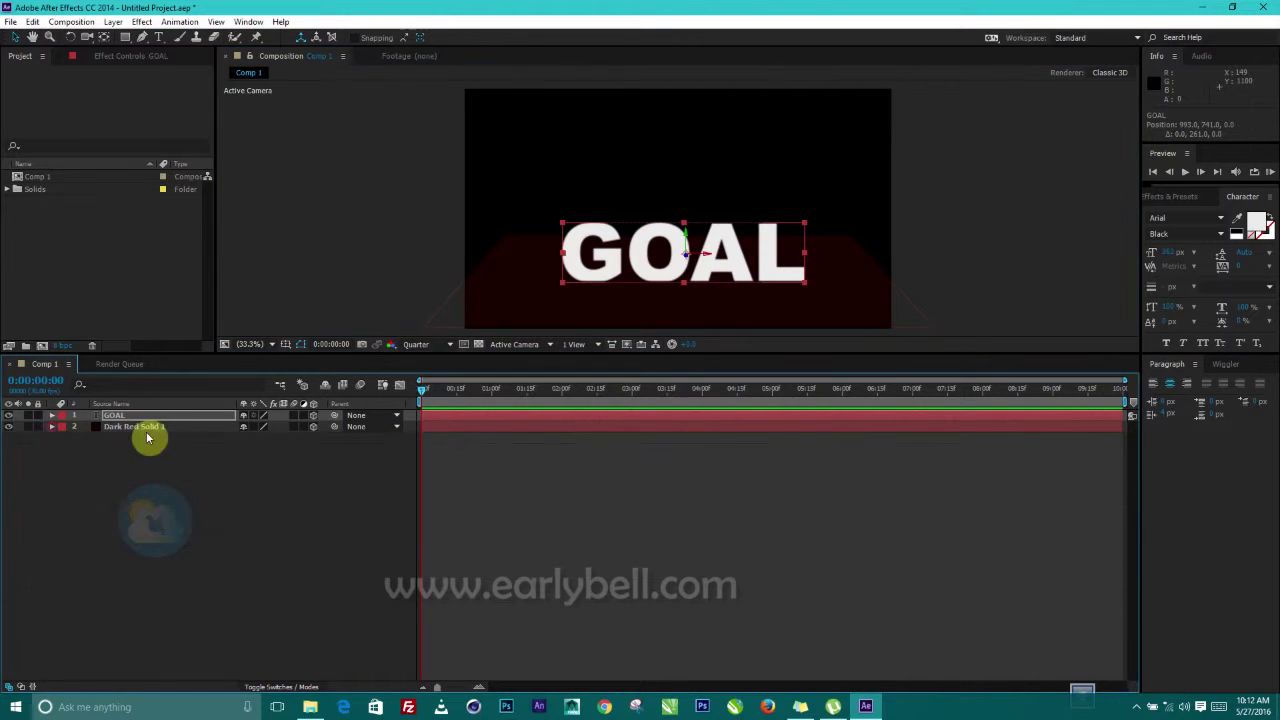
Turn the GOAL text at an angle with a Y orientation of about 312°.
{"action": "left_click", "coordinate": [51, 416]}
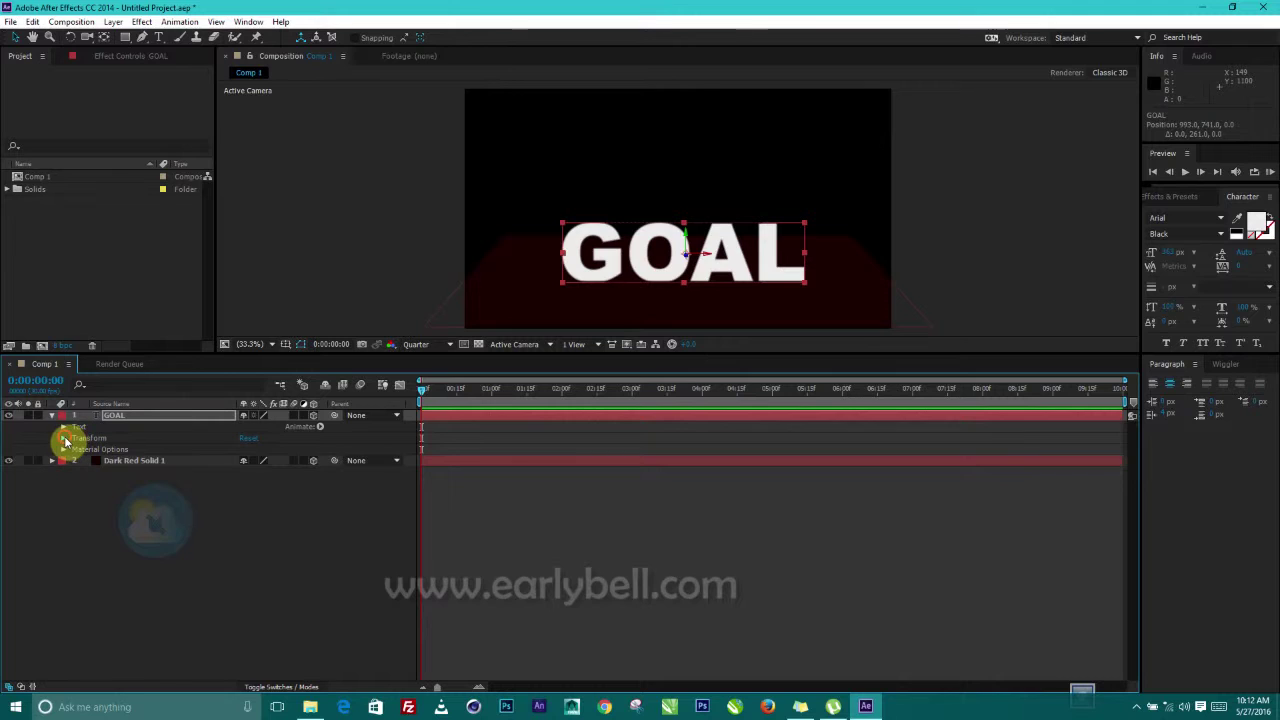
{"action": "left_click", "coordinate": [64, 441]}
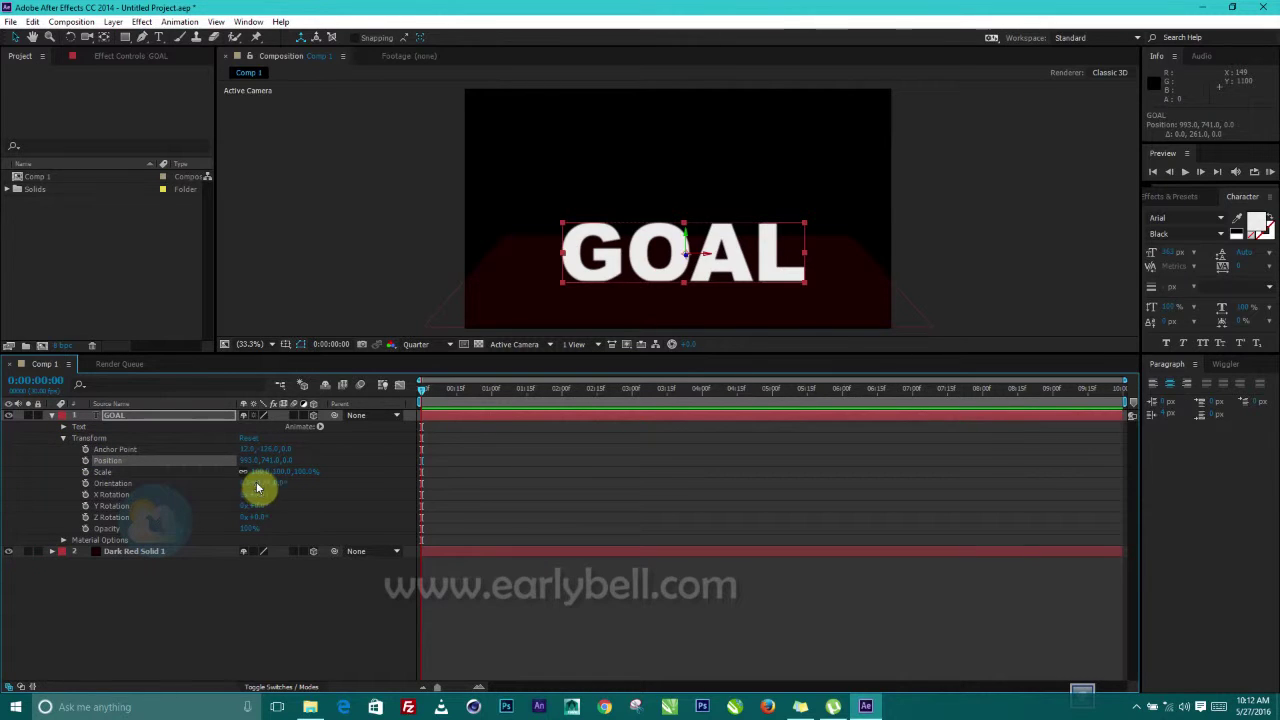
{"action": "left_click_drag", "start_coordinate": [262, 487], "coordinate": [229, 491]}
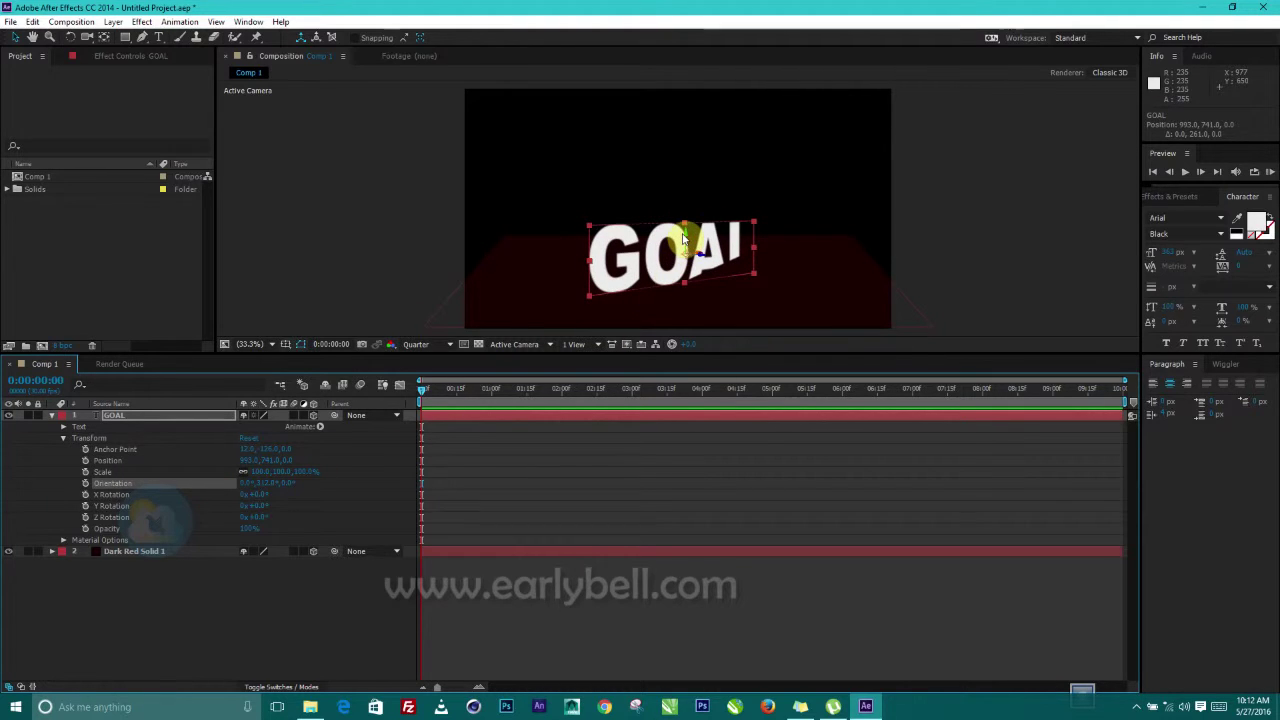
Raise the GOAL text and bring it closer, at position about 996, 635, -96, with a Y orientation of 305°.
{"action": "left_click_drag", "start_coordinate": [686, 240], "coordinate": [688, 232]}
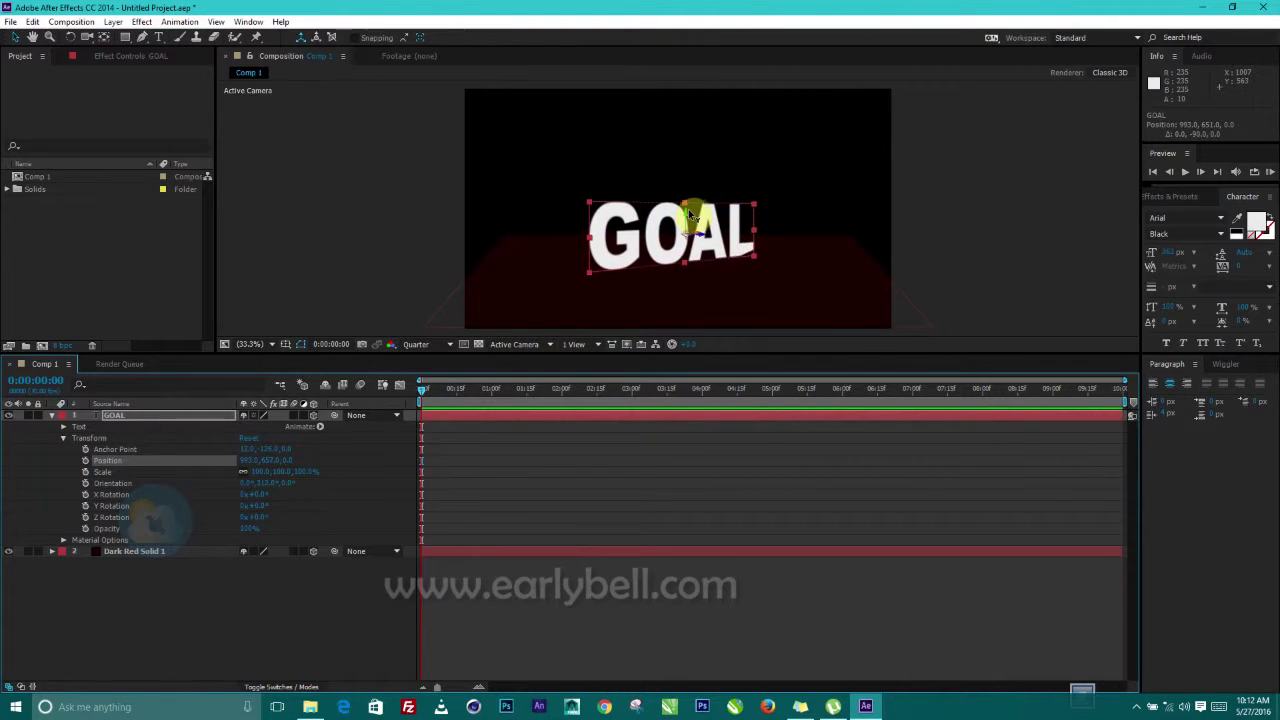
{"action": "left_click_drag", "start_coordinate": [688, 215], "coordinate": [689, 219]}
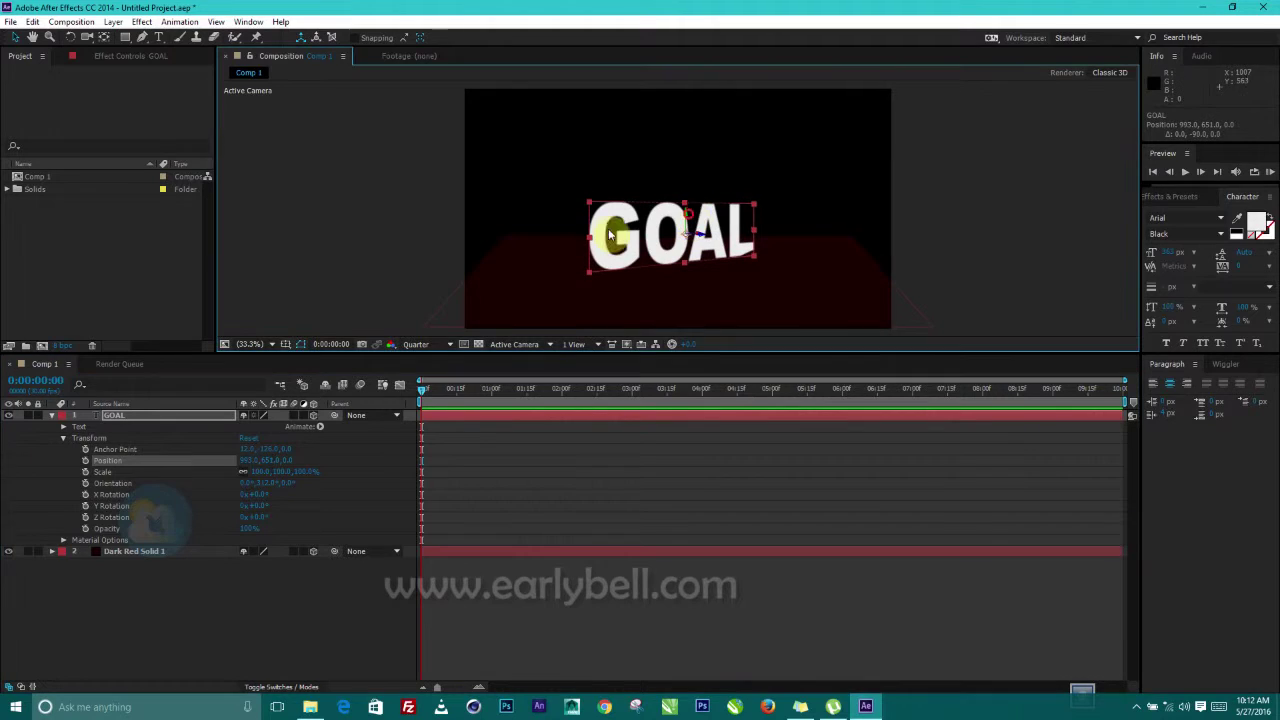
{"action": "left_click_drag", "start_coordinate": [267, 466], "coordinate": [238, 466]}
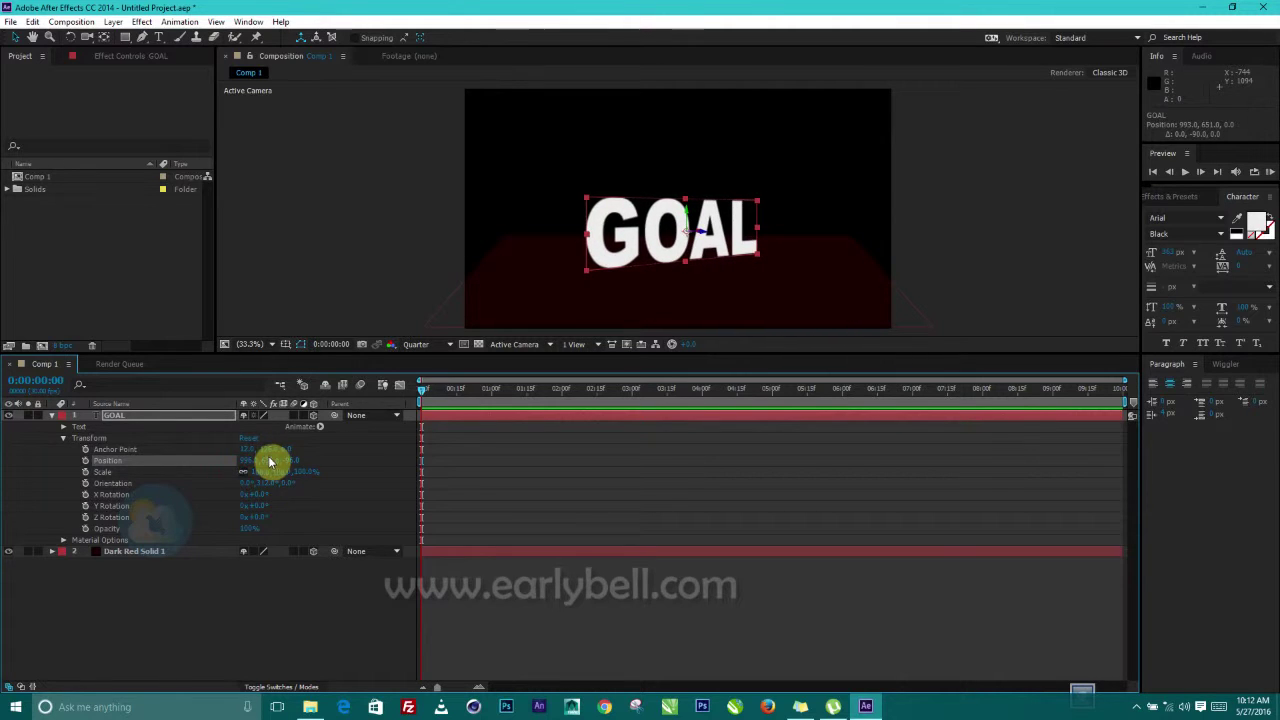
{"action": "mouse_move", "coordinate": [262, 482]}
{"action": "left_mouse_down"}
{"action": "mouse_move", "coordinate": [277, 477]}
{"action": "mouse_move", "coordinate": [251, 480]}
{"action": "mouse_move", "coordinate": [314, 489]}
{"action": "mouse_move", "coordinate": [223, 505]}
{"action": "mouse_move", "coordinate": [306, 486]}
{"action": "mouse_move", "coordinate": [257, 486]}
{"action": "mouse_move", "coordinate": [323, 486]}
{"action": "mouse_move", "coordinate": [246, 489]}
{"action": "mouse_move", "coordinate": [323, 486]}
{"action": "mouse_move", "coordinate": [260, 486]}
{"action": "left_mouse_up"}
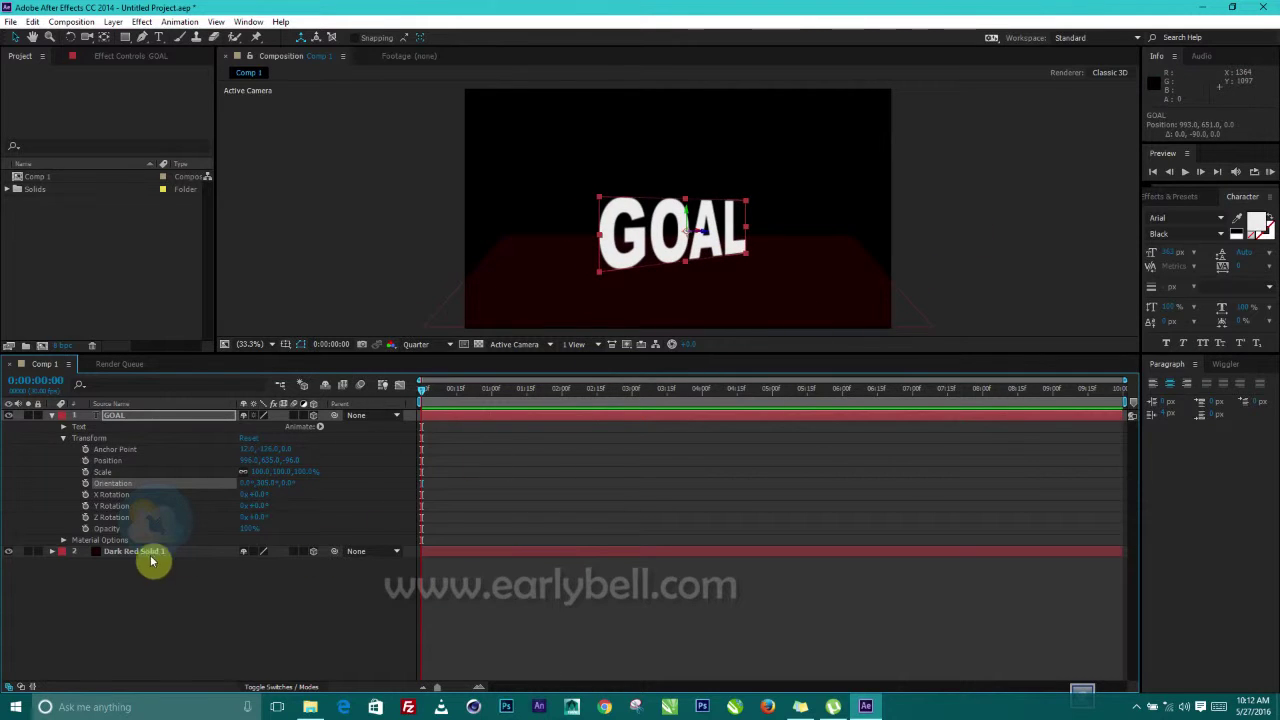
Add a spot light with the default settings and move it up beyond the text to position about 1183, 258, -1385.
{"action": "left_click", "coordinate": [130, 585]}
{"action": "right_click", "coordinate": [126, 591]}
{"action": "mouse_move", "coordinate": [290, 448]}
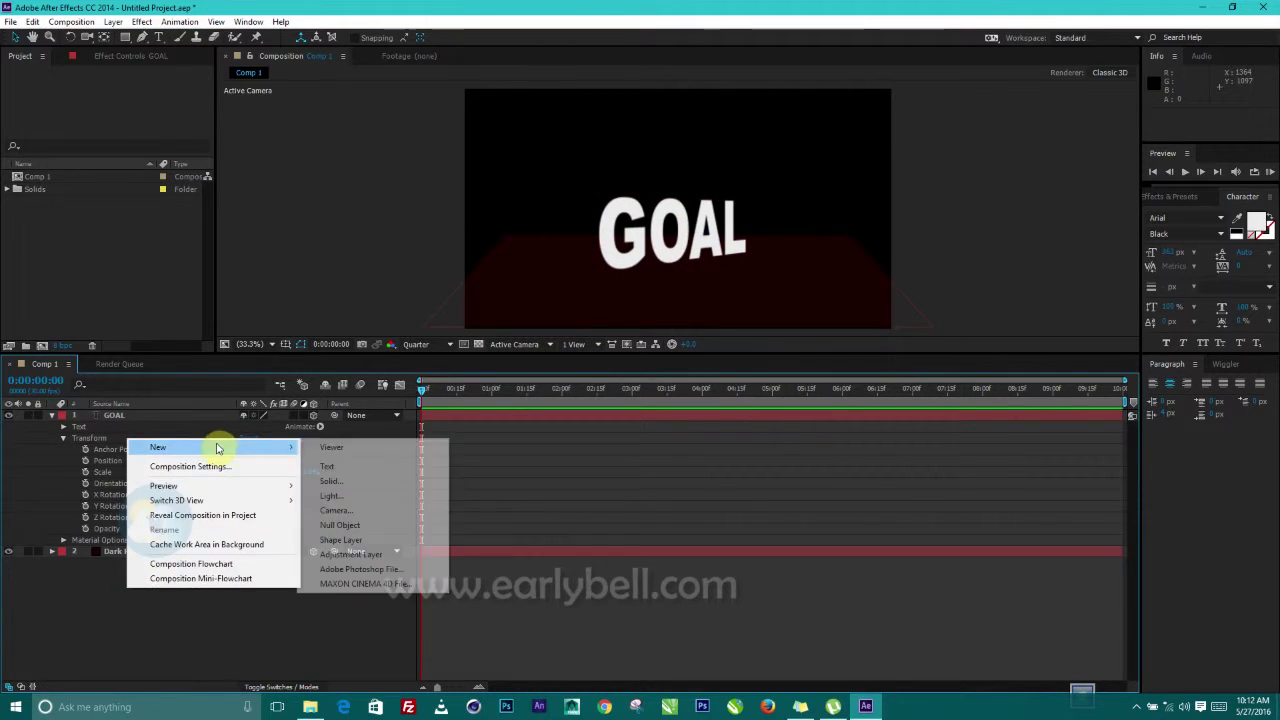
{"action": "left_click", "coordinate": [343, 500]}
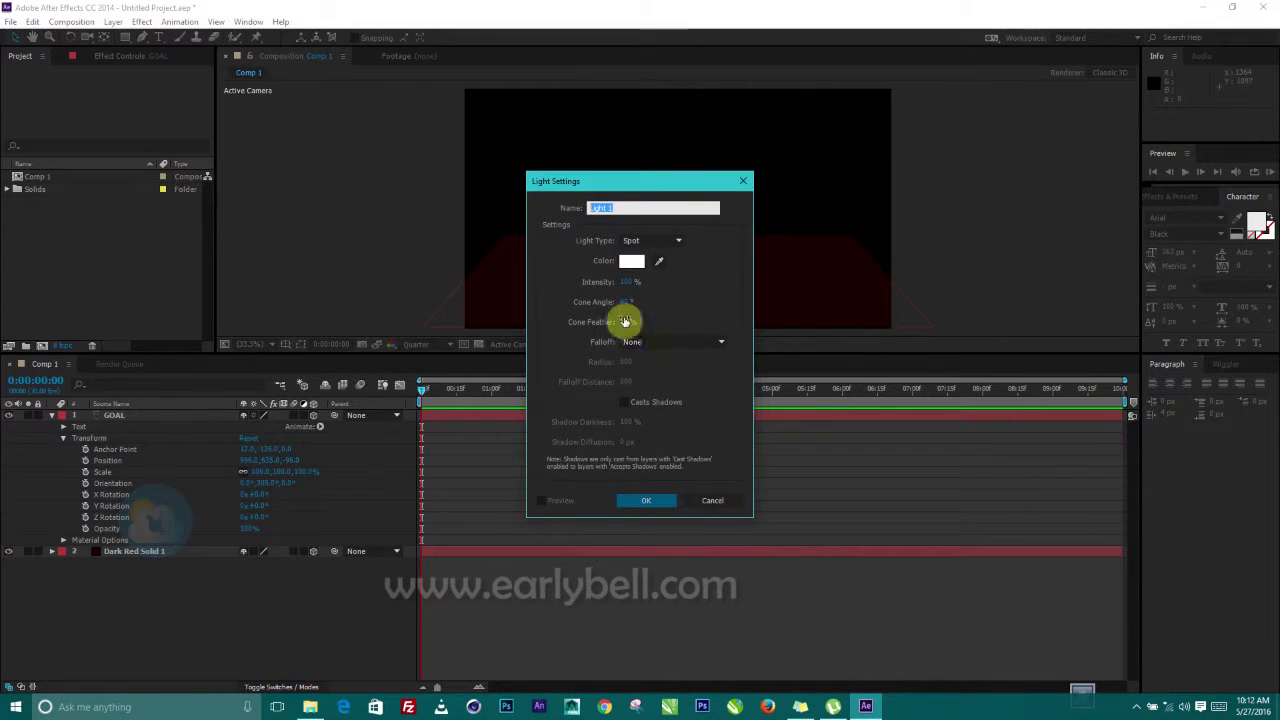
{"action": "left_click", "coordinate": [646, 500]}
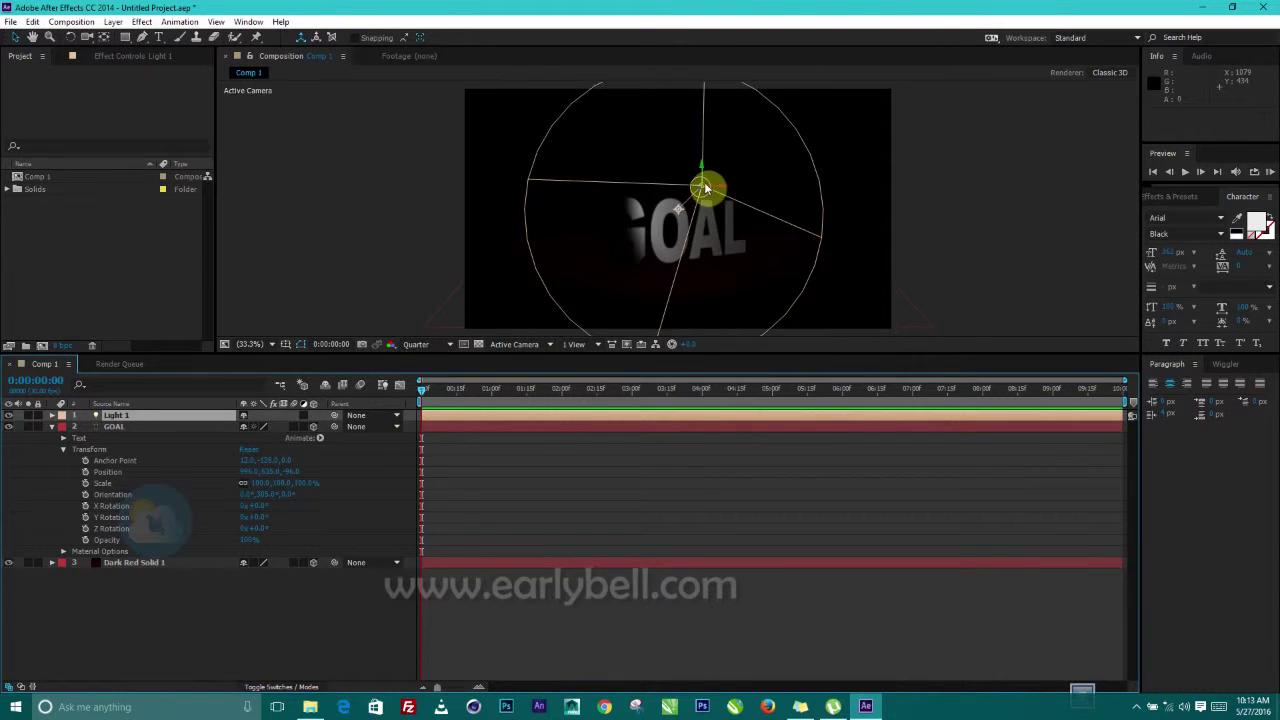
{"action": "left_click_drag", "start_coordinate": [716, 190], "coordinate": [904, 146]}
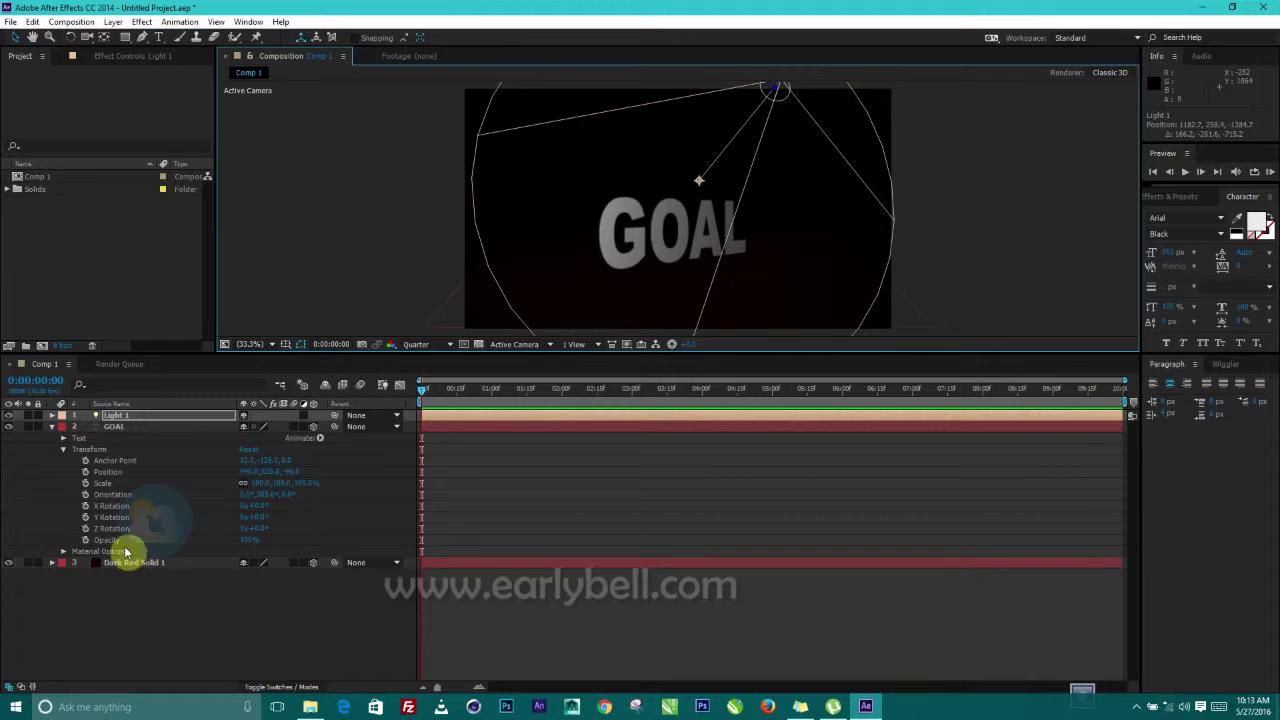
Turn on Casts Shadows for the spot light and for the GOAL text layer.
{"action": "left_click", "coordinate": [52, 417]}
{"action": "left_click", "coordinate": [64, 438]}
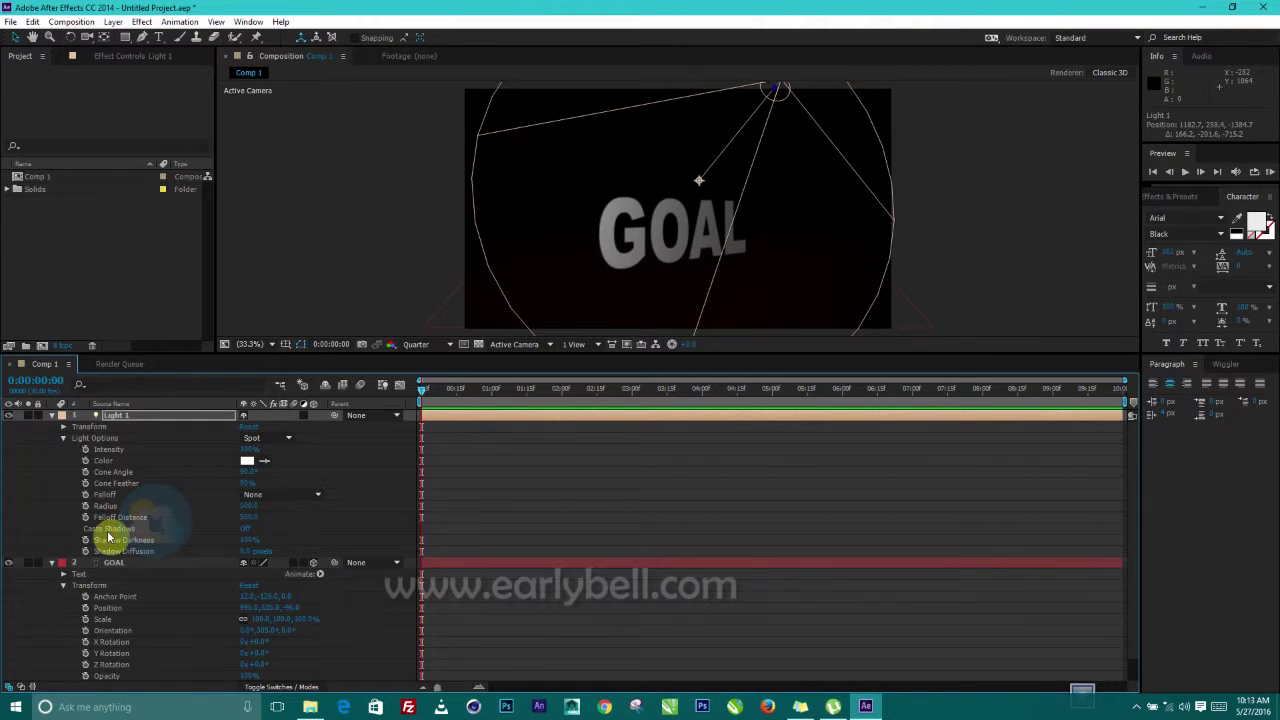
{"action": "left_click", "coordinate": [241, 529]}
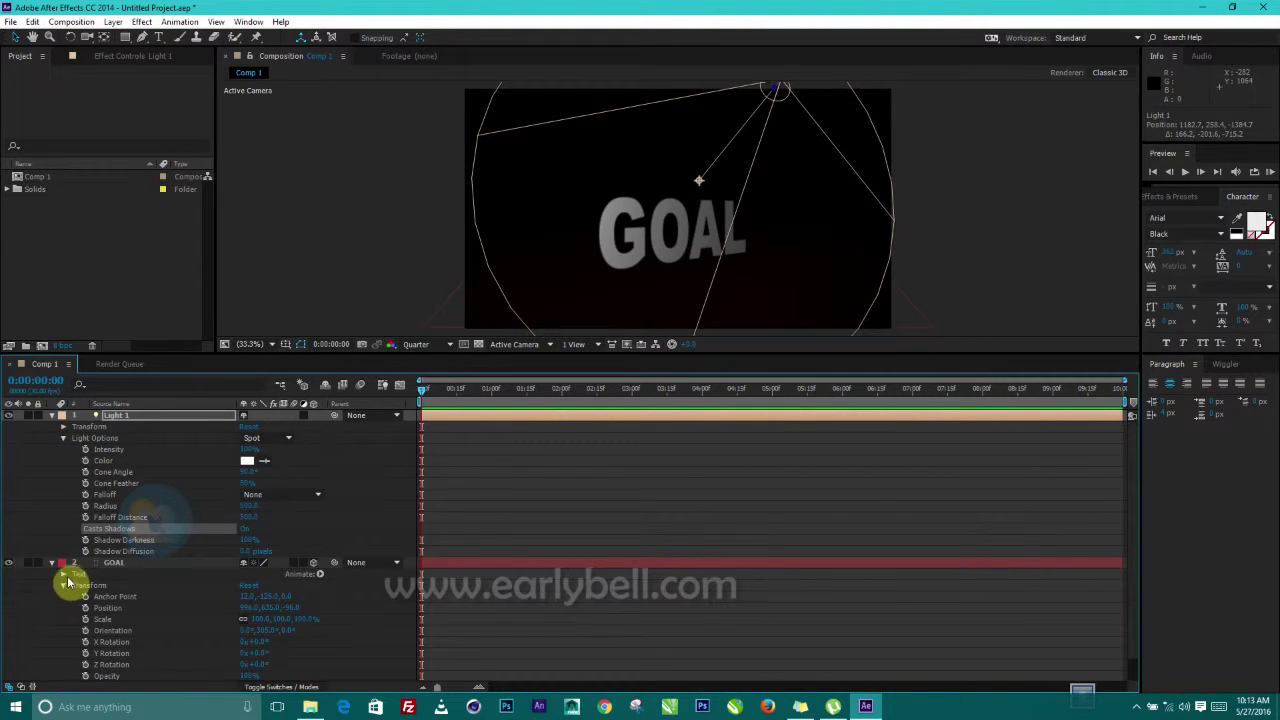
{"action": "scroll", "coordinate": [133, 608], "scroll_direction": "down", "scroll_amount": 1}
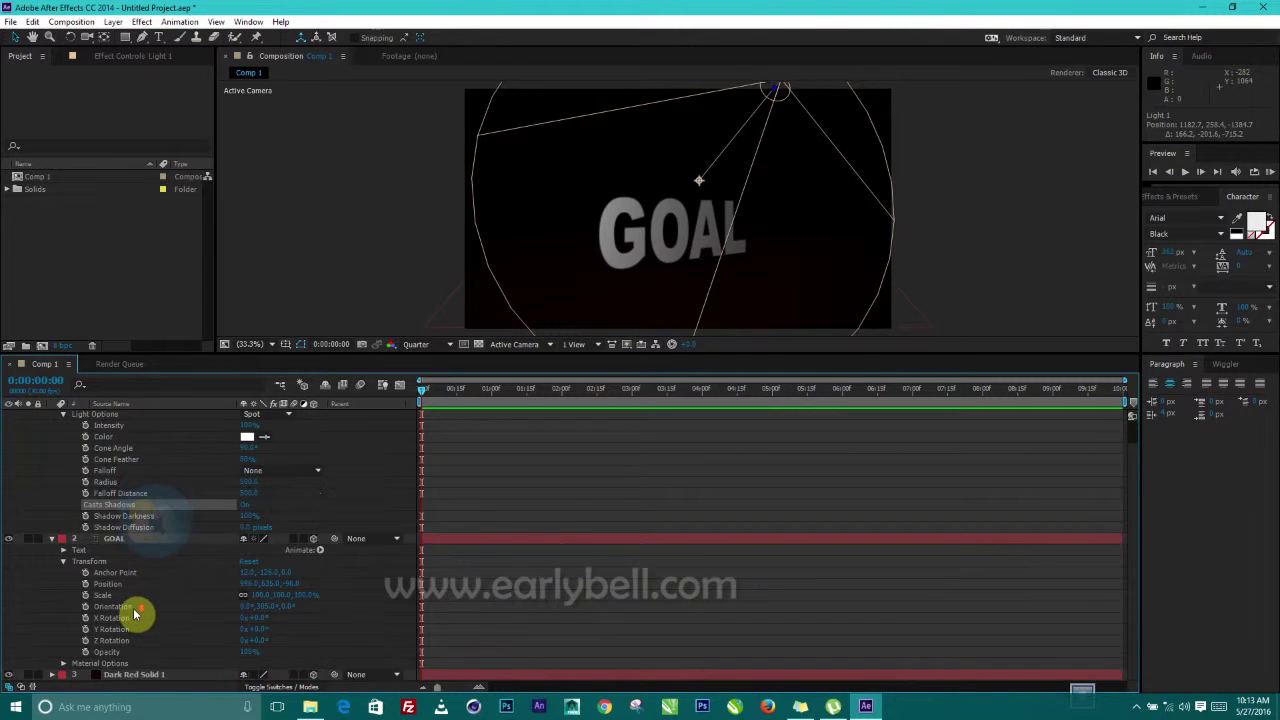
{"action": "scroll", "coordinate": [193, 620], "scroll_direction": "down", "scroll_amount": 3}
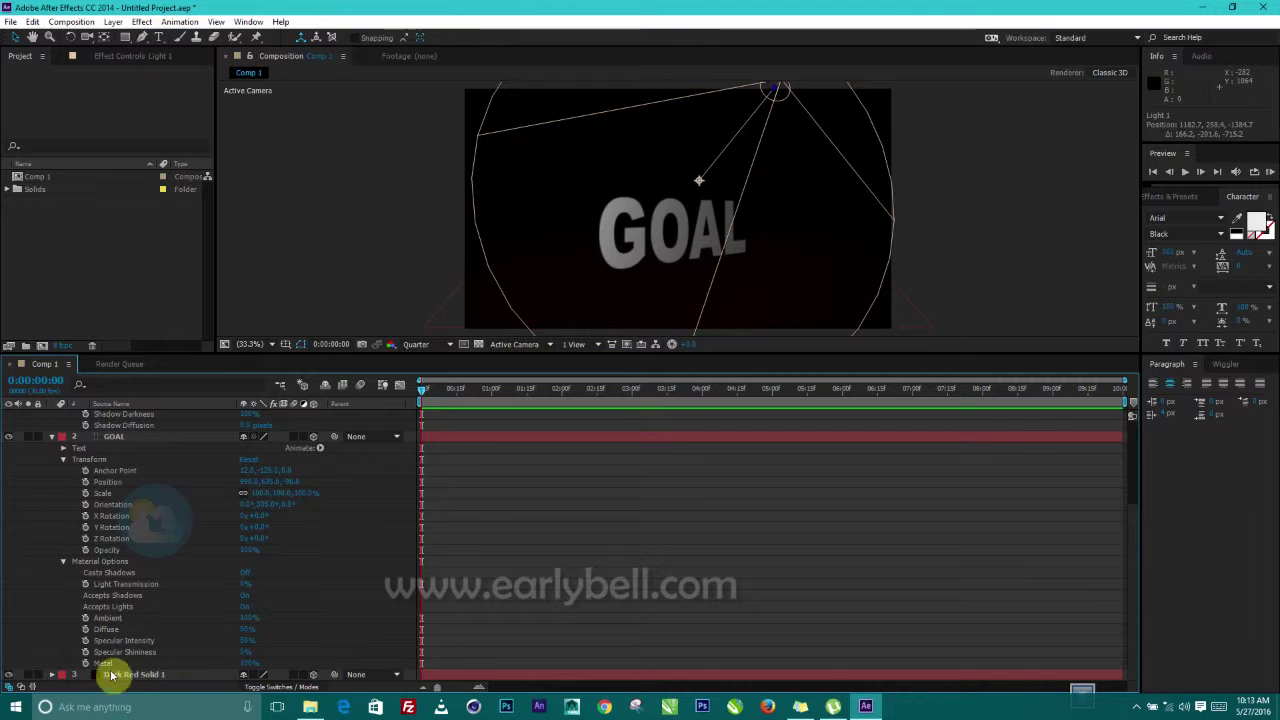
{"action": "left_click", "coordinate": [245, 573]}
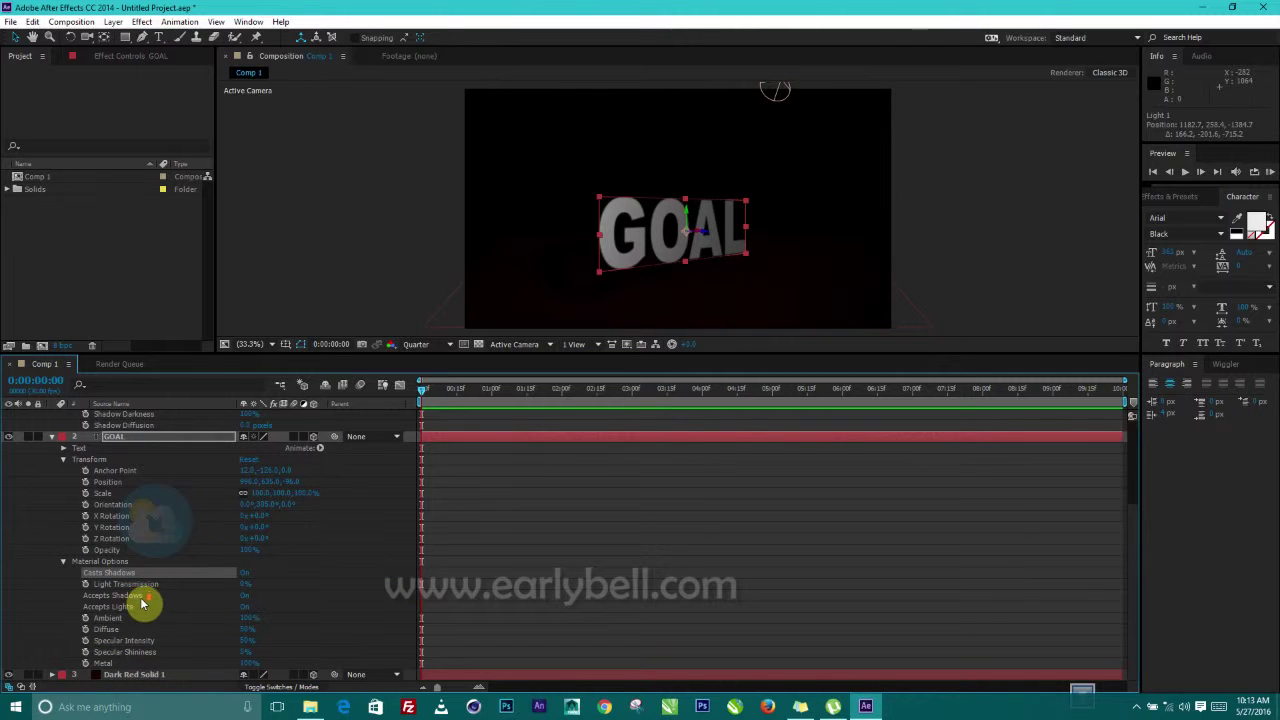
Turn on Casts Shadows in the dark red solid's material options.
{"action": "left_click", "coordinate": [52, 674]}
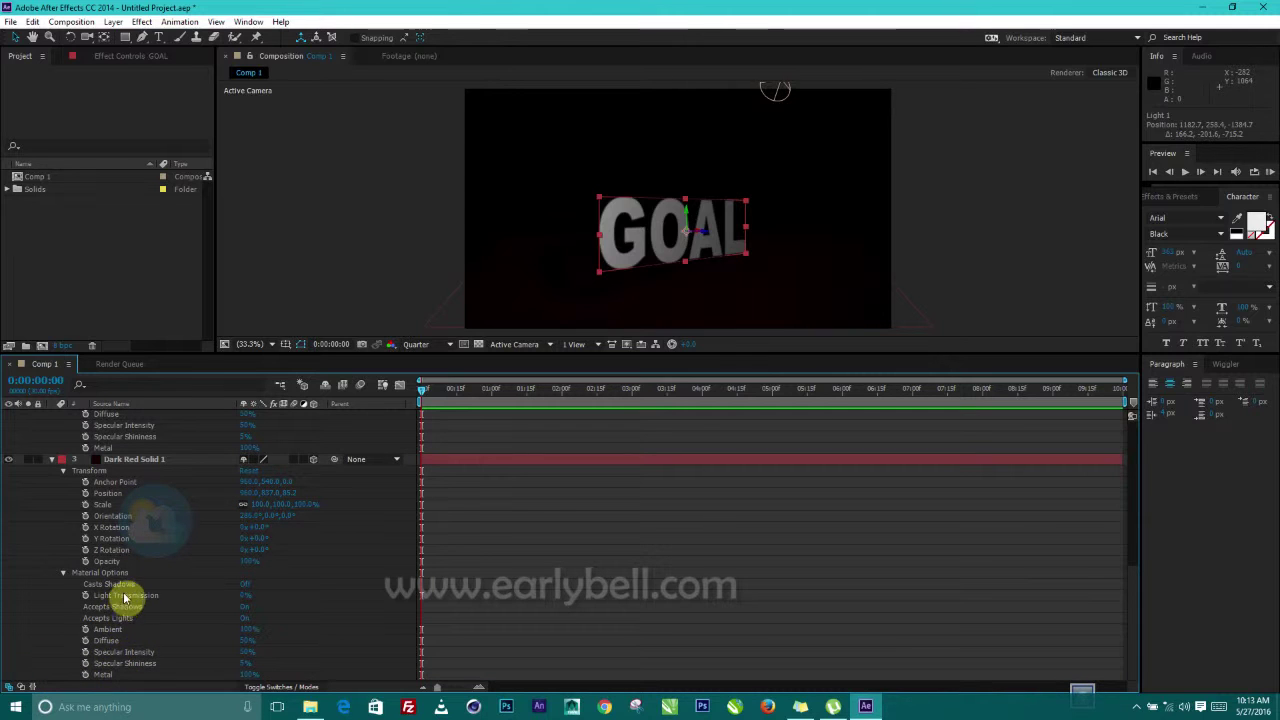
{"action": "left_click", "coordinate": [247, 587]}
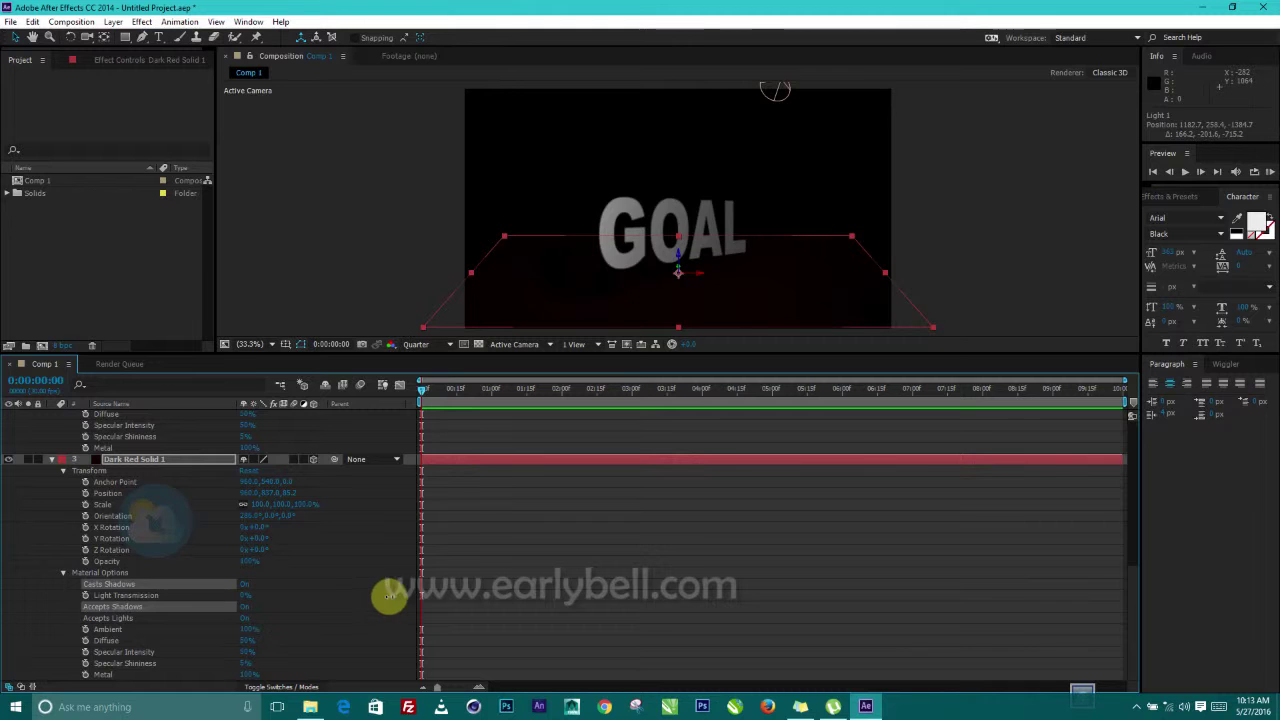
{"action": "left_click", "coordinate": [347, 607]}
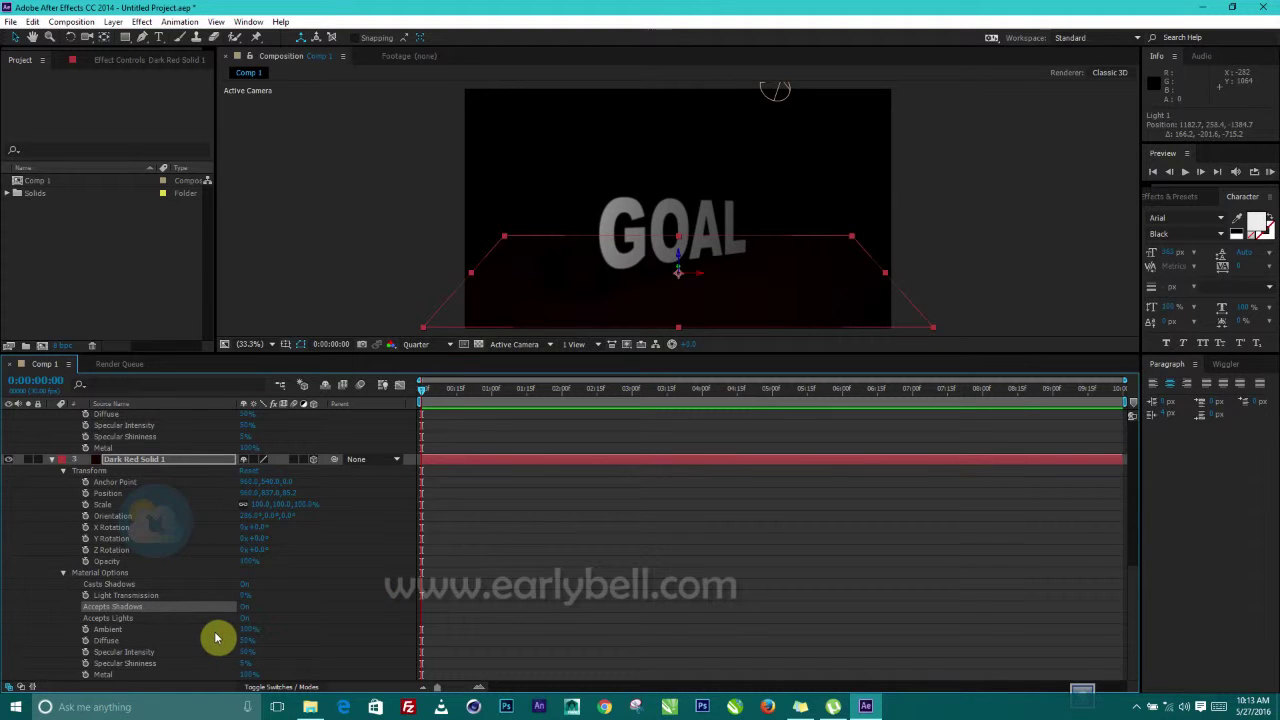
Raise the spot light's intensity to about 1402% and move the light farther from the text, to position about 1360, 44, -2146.
{"action": "scroll", "coordinate": [215, 636], "scroll_direction": "up", "scroll_amount": 3}
{"action": "scroll", "coordinate": [217, 636], "scroll_direction": "down", "scroll_amount": 3}
{"action": "scroll", "coordinate": [217, 636], "scroll_direction": "up", "scroll_amount": 3}
{"action": "scroll", "coordinate": [217, 636], "scroll_direction": "down", "scroll_amount": 3}
{"action": "scroll", "coordinate": [220, 634], "scroll_direction": "up", "scroll_amount": 6}
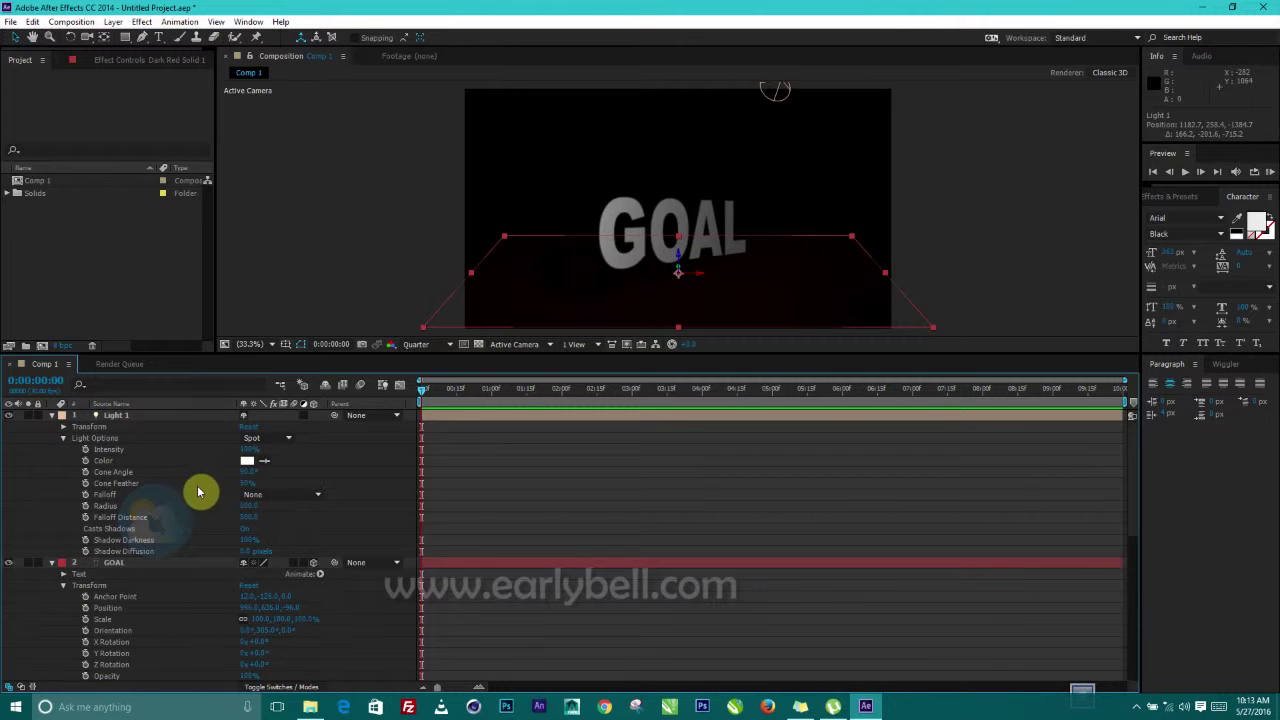
{"action": "left_click_drag", "start_coordinate": [247, 457], "coordinate": [1010, 345]}
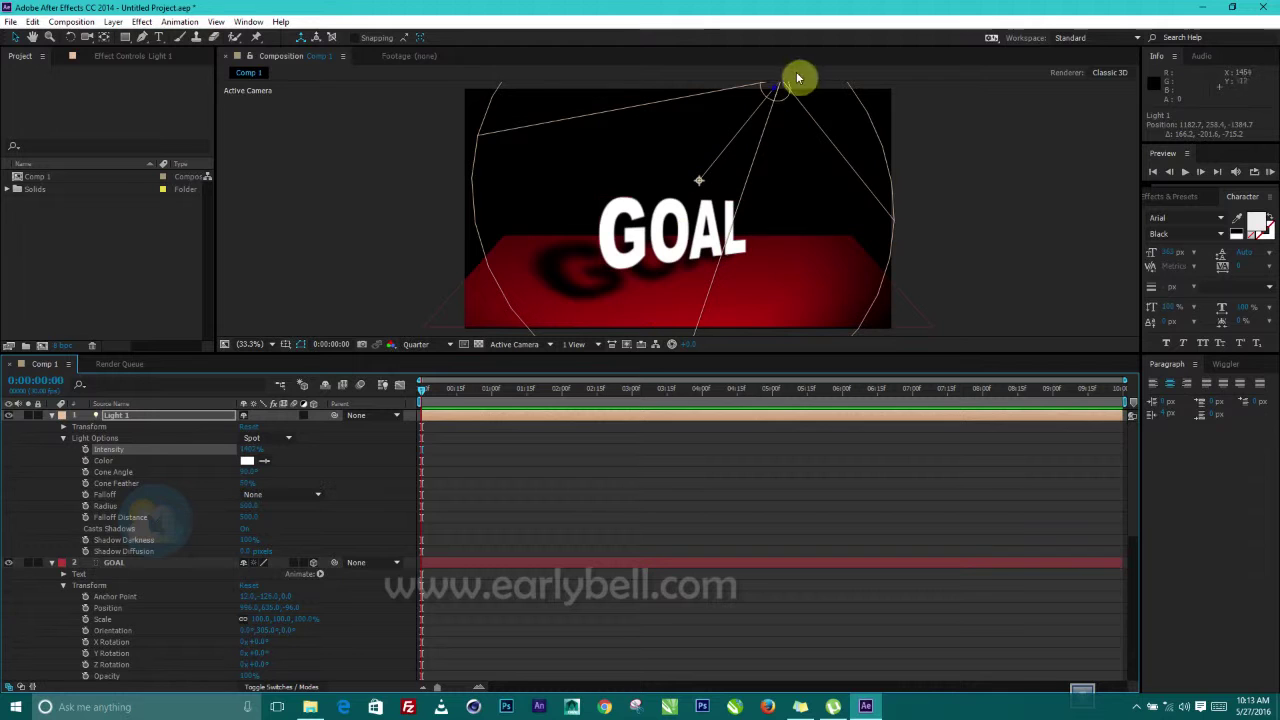
{"action": "left_click_drag", "start_coordinate": [776, 103], "coordinate": [1062, 93]}
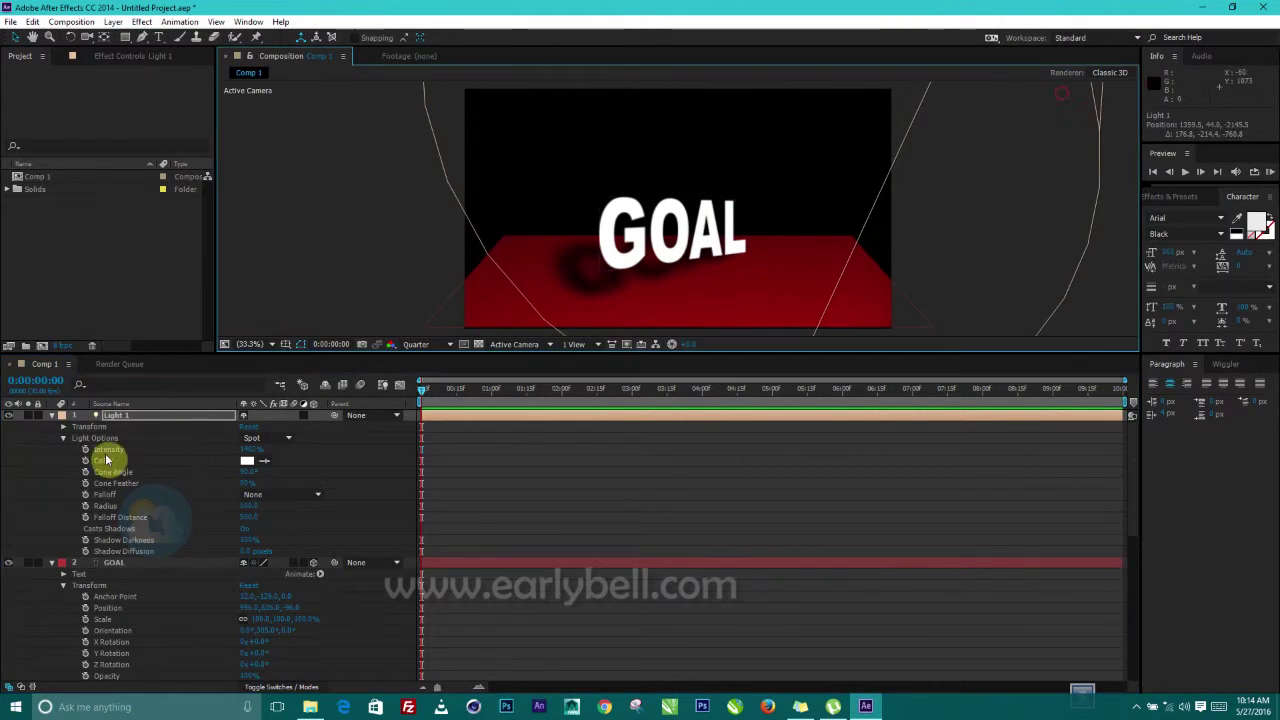
Lower the GOAL text to position about 996, 650, -96 and rotate it to an orientation of about 7.7°, 309°, 359.6°.
{"action": "left_click", "coordinate": [114, 562]}
{"action": "mouse_move", "coordinate": [688, 215]}
{"action": "left_mouse_down"}
{"action": "mouse_move", "coordinate": [694, 237]}
{"action": "mouse_move", "coordinate": [689, 220]}
{"action": "left_mouse_up"}
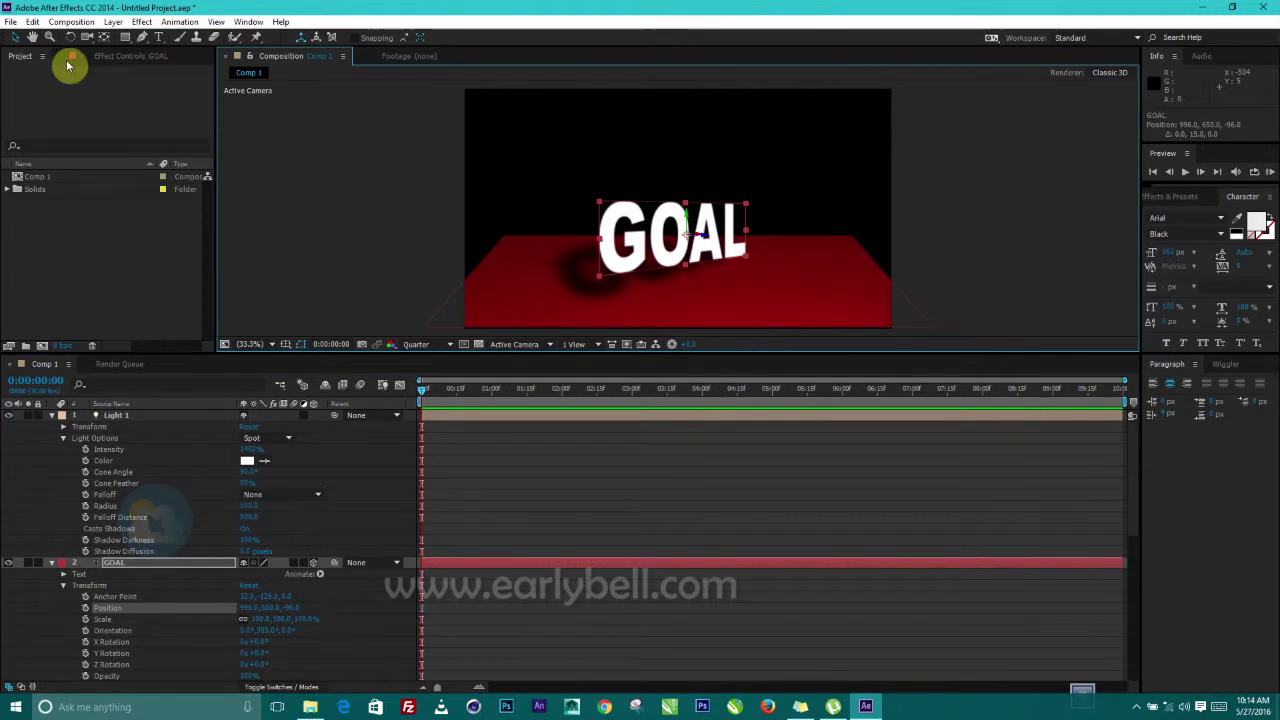
{"action": "left_click", "coordinate": [72, 38]}
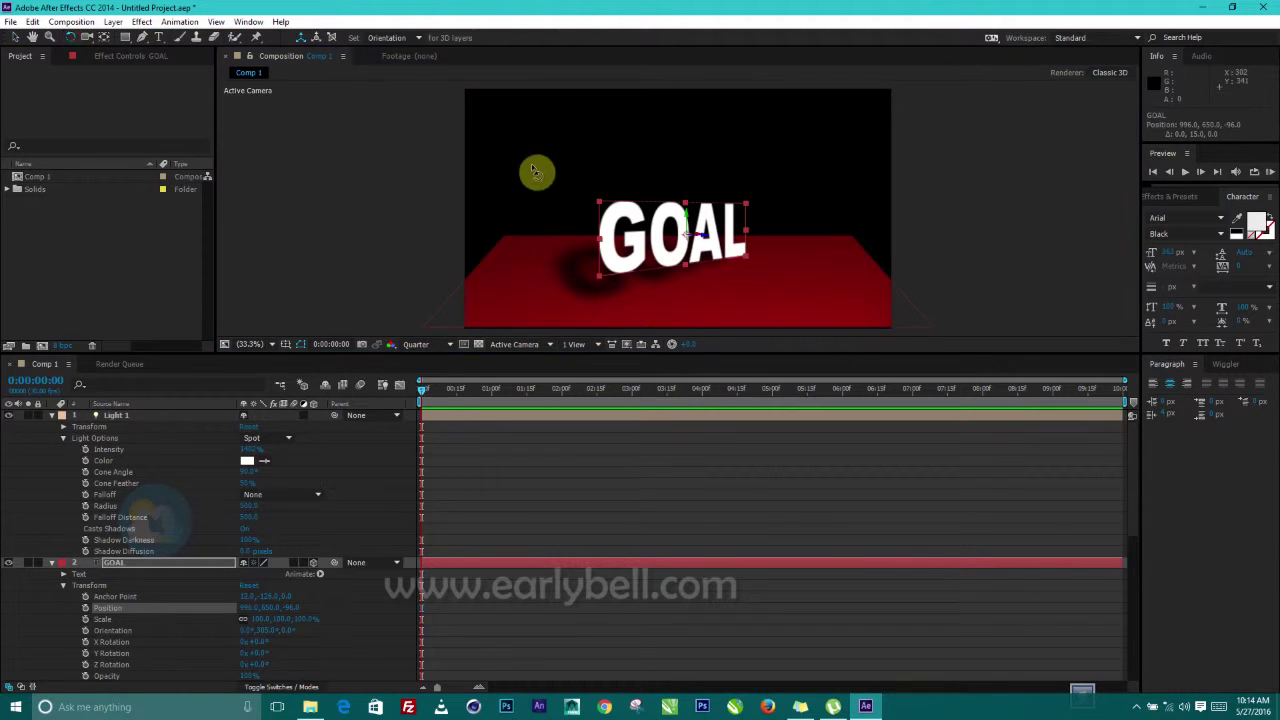
{"action": "mouse_move", "coordinate": [686, 232]}
{"action": "left_mouse_down"}
{"action": "mouse_move", "coordinate": [668, 240]}
{"action": "mouse_move", "coordinate": [688, 232]}
{"action": "left_mouse_up"}
{"action": "left_click", "coordinate": [688, 229]}
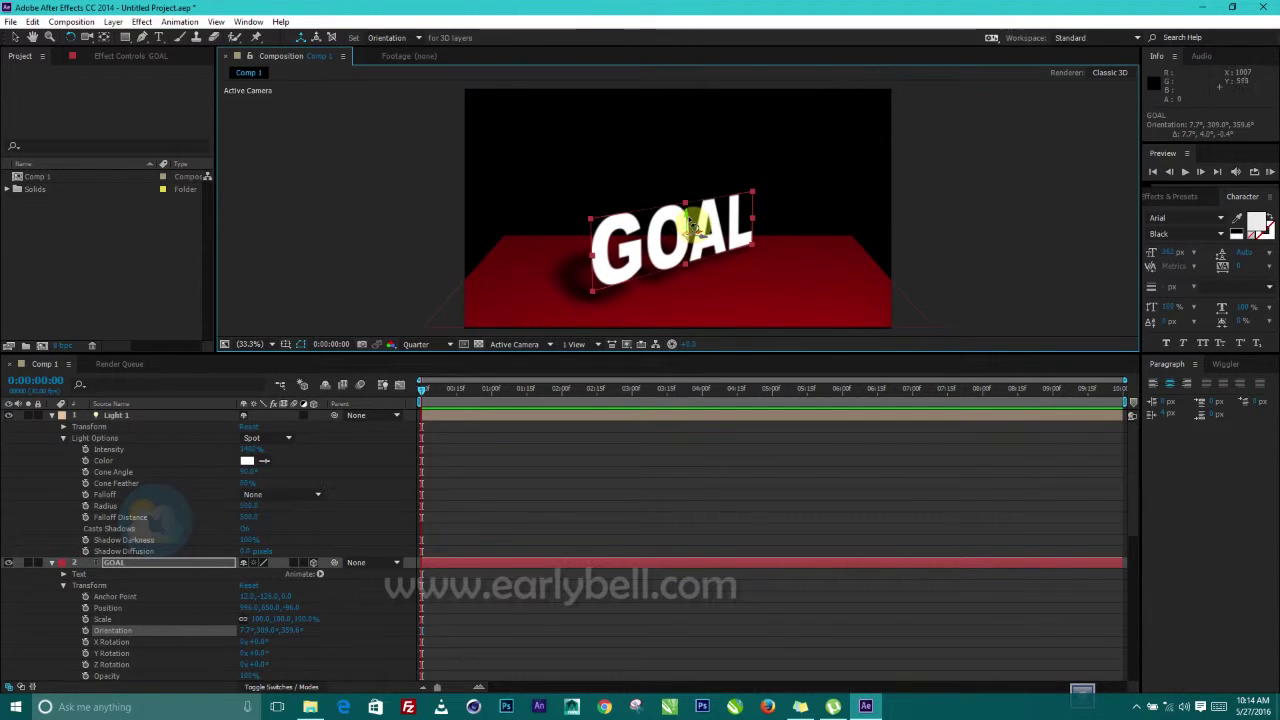
Rotate the GOAL text to an orientation of about 9.7°, 320.3°, 357.1° and move it to position about 927, 726, -193.
{"action": "left_click", "coordinate": [15, 38]}
{"action": "left_click_drag", "start_coordinate": [686, 215], "coordinate": [661, 256]}
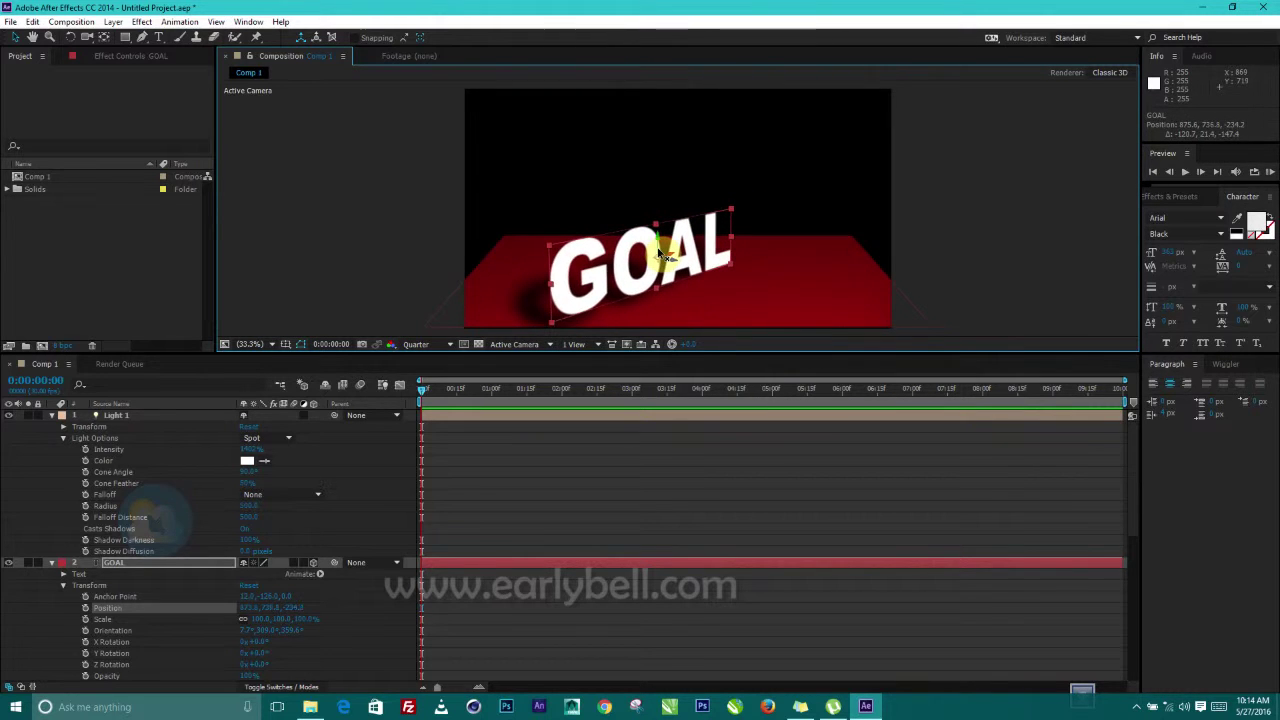
{"action": "left_click", "coordinate": [71, 37]}
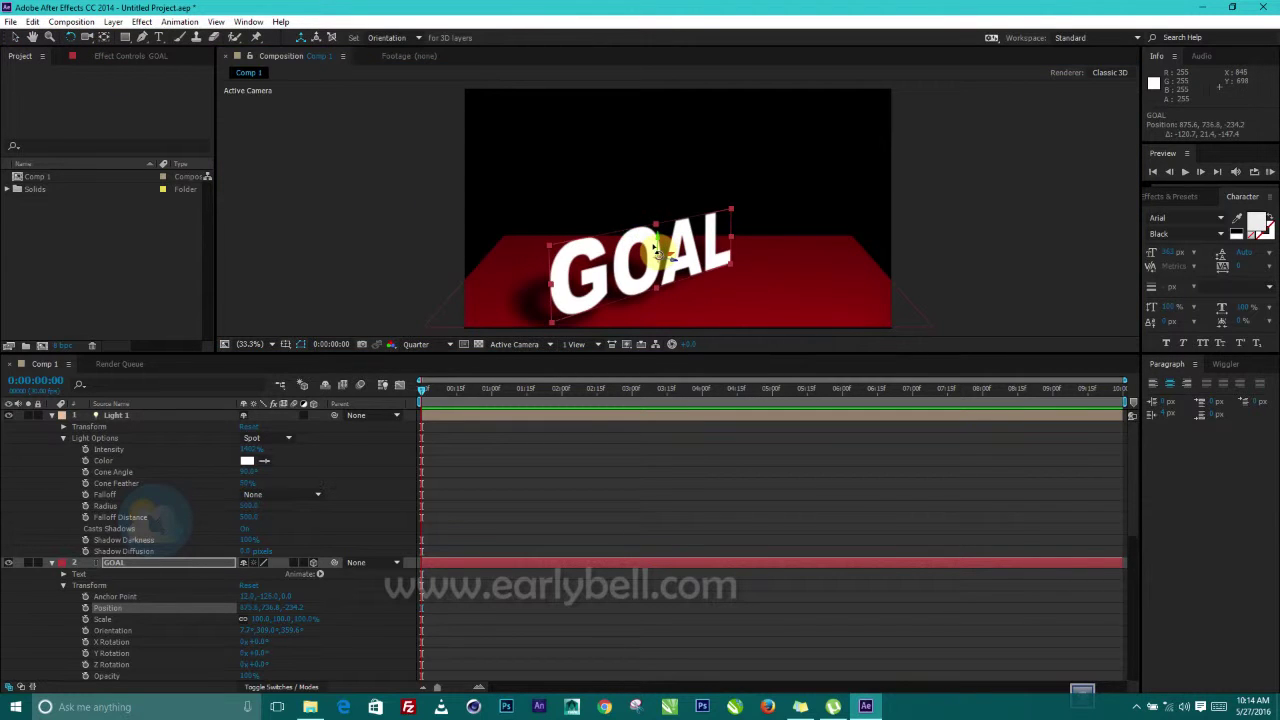
{"action": "mouse_move", "coordinate": [657, 252]}
{"action": "left_mouse_down"}
{"action": "mouse_move", "coordinate": [670, 258]}
{"action": "mouse_move", "coordinate": [651, 247]}
{"action": "left_mouse_up"}
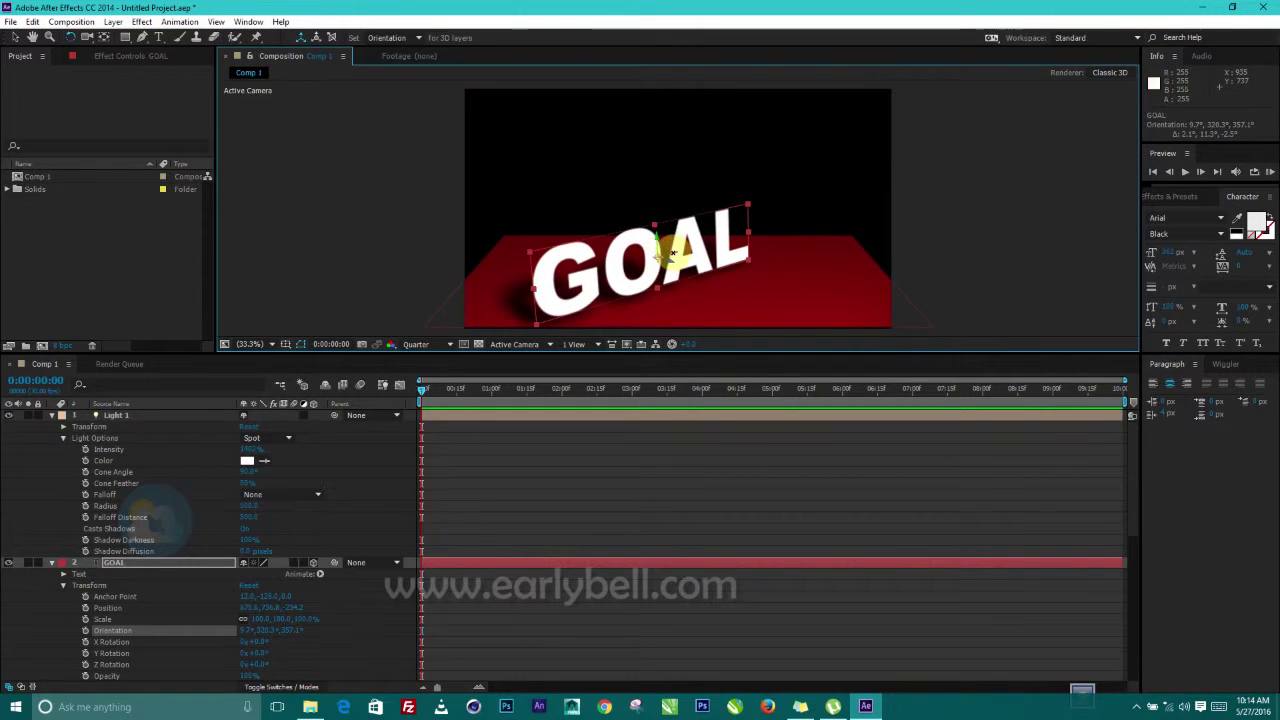
{"action": "left_click", "coordinate": [16, 37]}
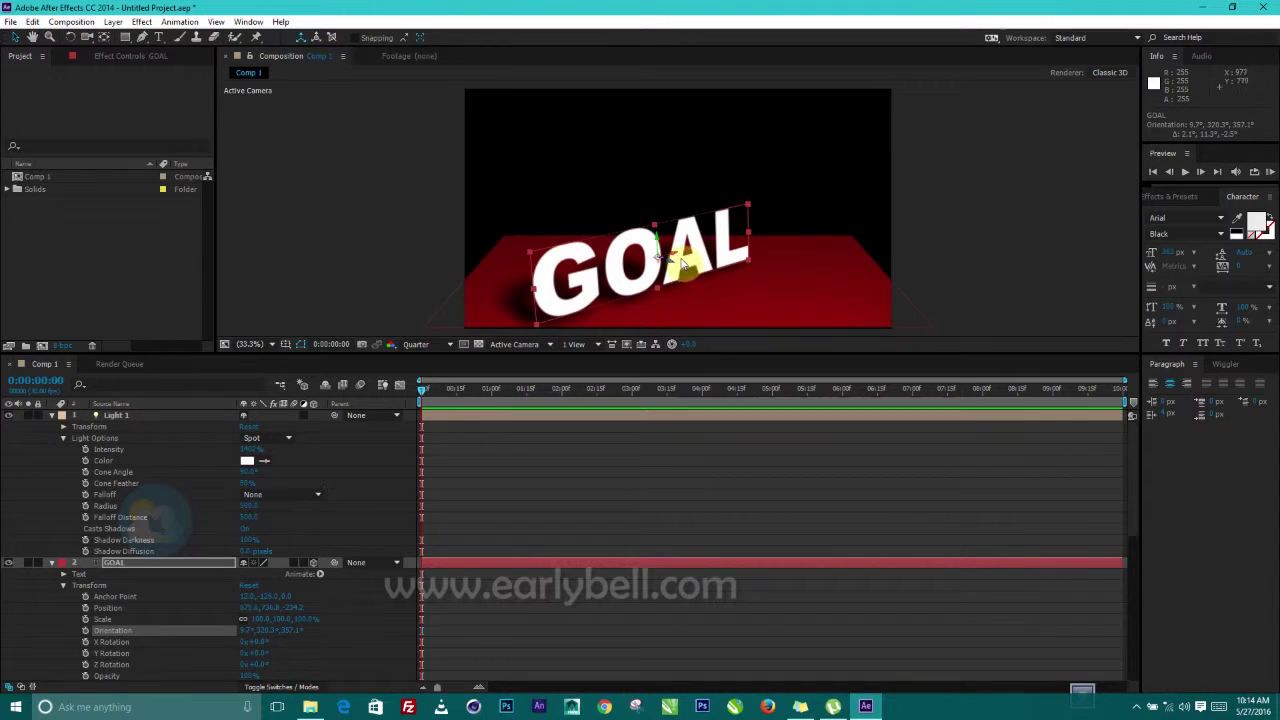
{"action": "mouse_move", "coordinate": [670, 254]}
{"action": "left_mouse_down"}
{"action": "mouse_move", "coordinate": [700, 250]}
{"action": "mouse_move", "coordinate": [688, 250]}
{"action": "left_mouse_up"}
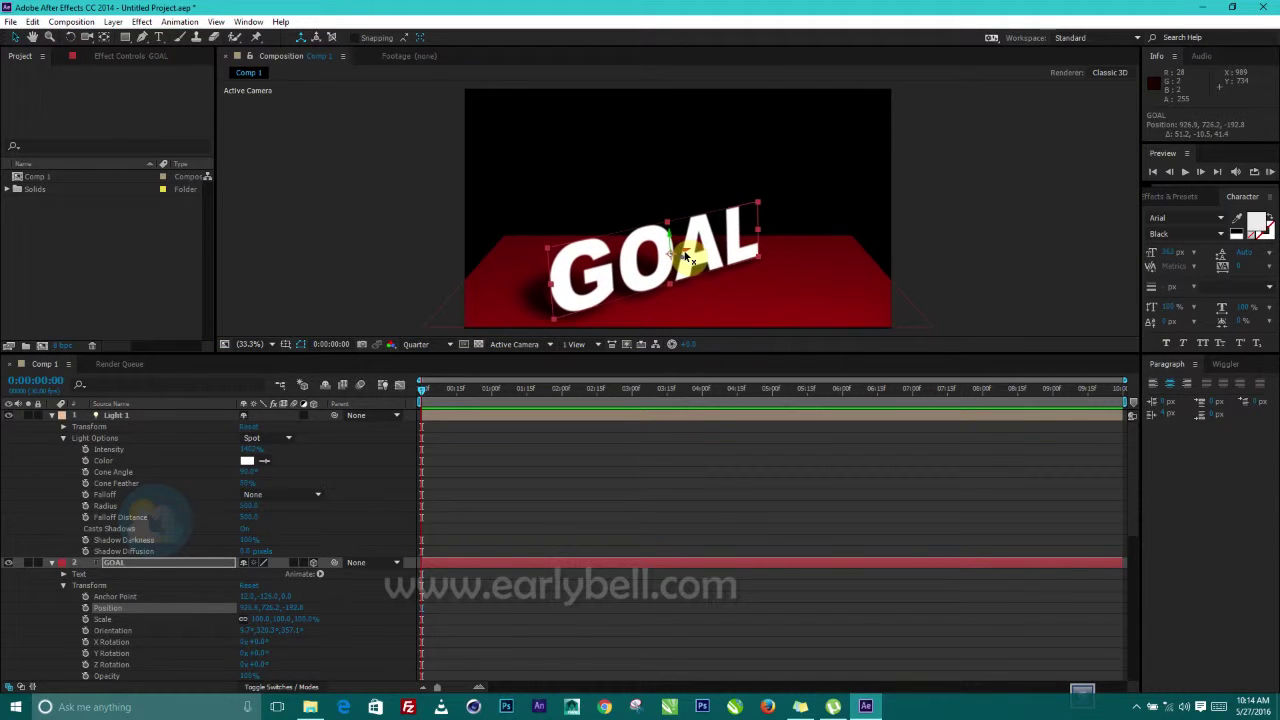
{"action": "left_click", "coordinate": [976, 178]}
Raise the dark red floor solid to position about 960, 779, 69 and scale it to about 116%, 134%.
{"action": "left_click", "coordinate": [847, 292]}
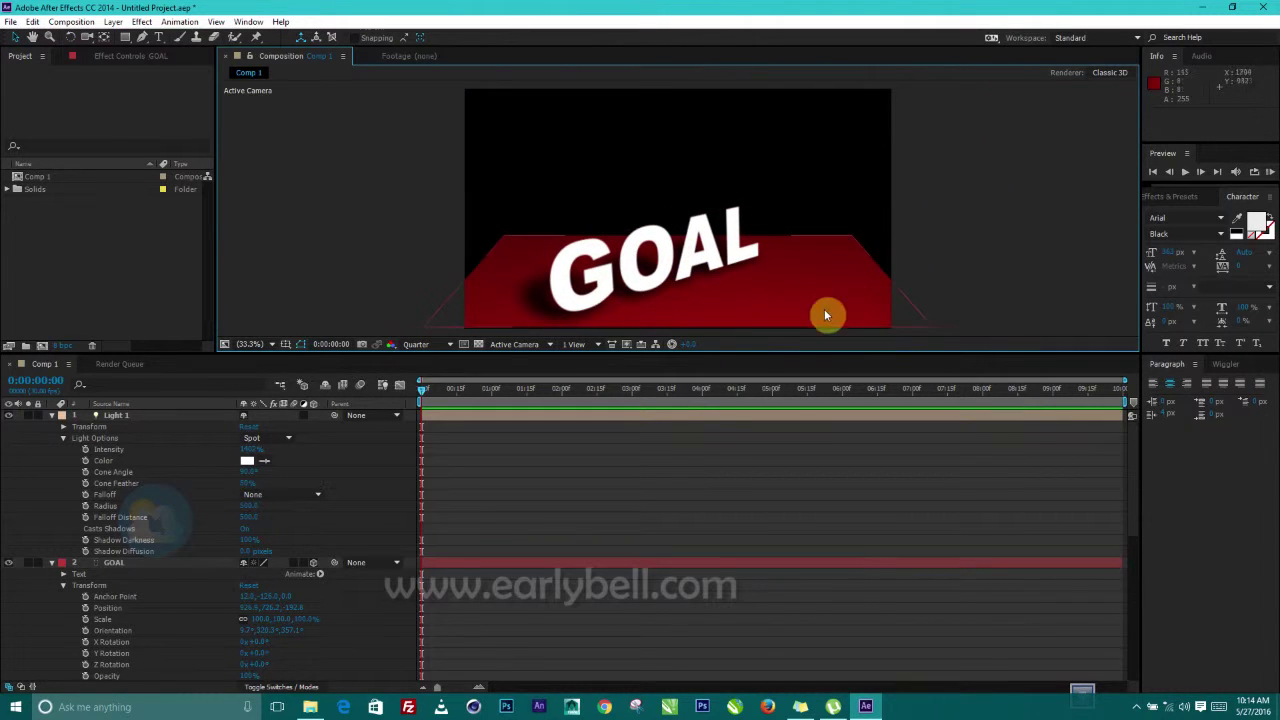
{"action": "left_click_drag", "start_coordinate": [680, 260], "coordinate": [688, 266]}
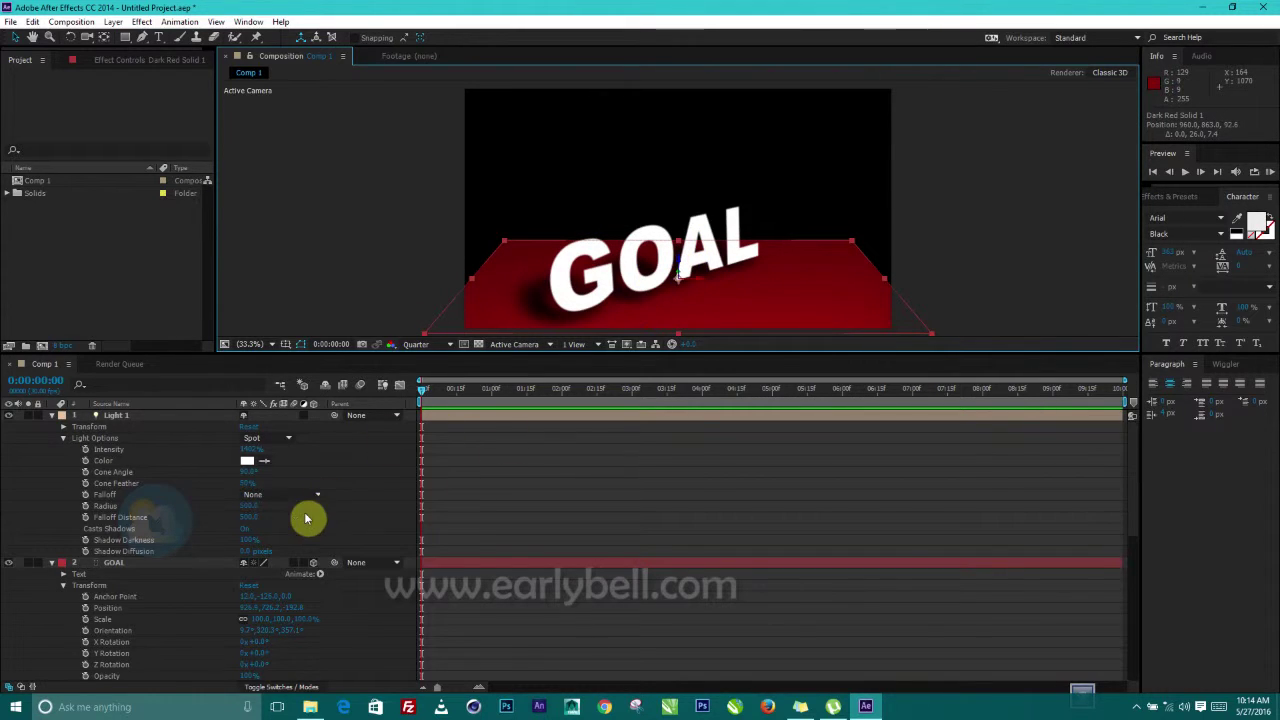
{"action": "left_click_drag", "start_coordinate": [680, 262], "coordinate": [687, 238]}
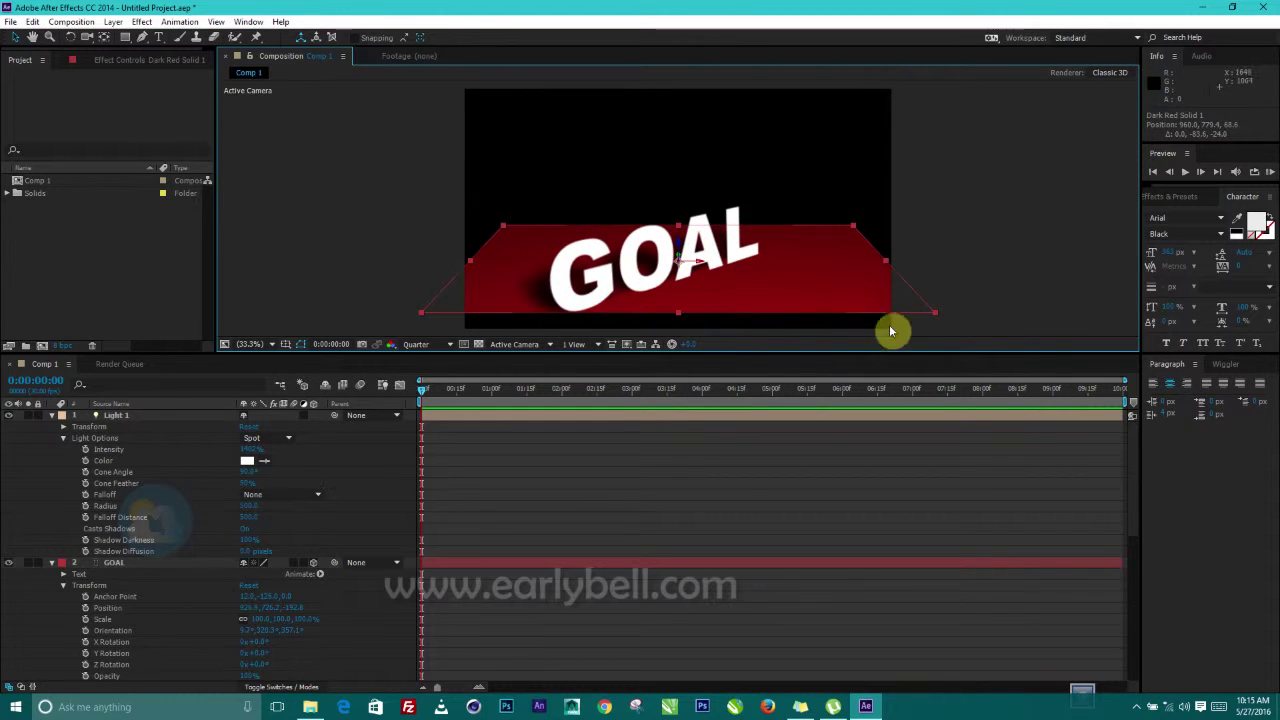
{"action": "left_click_drag", "start_coordinate": [937, 318], "coordinate": [998, 333]}
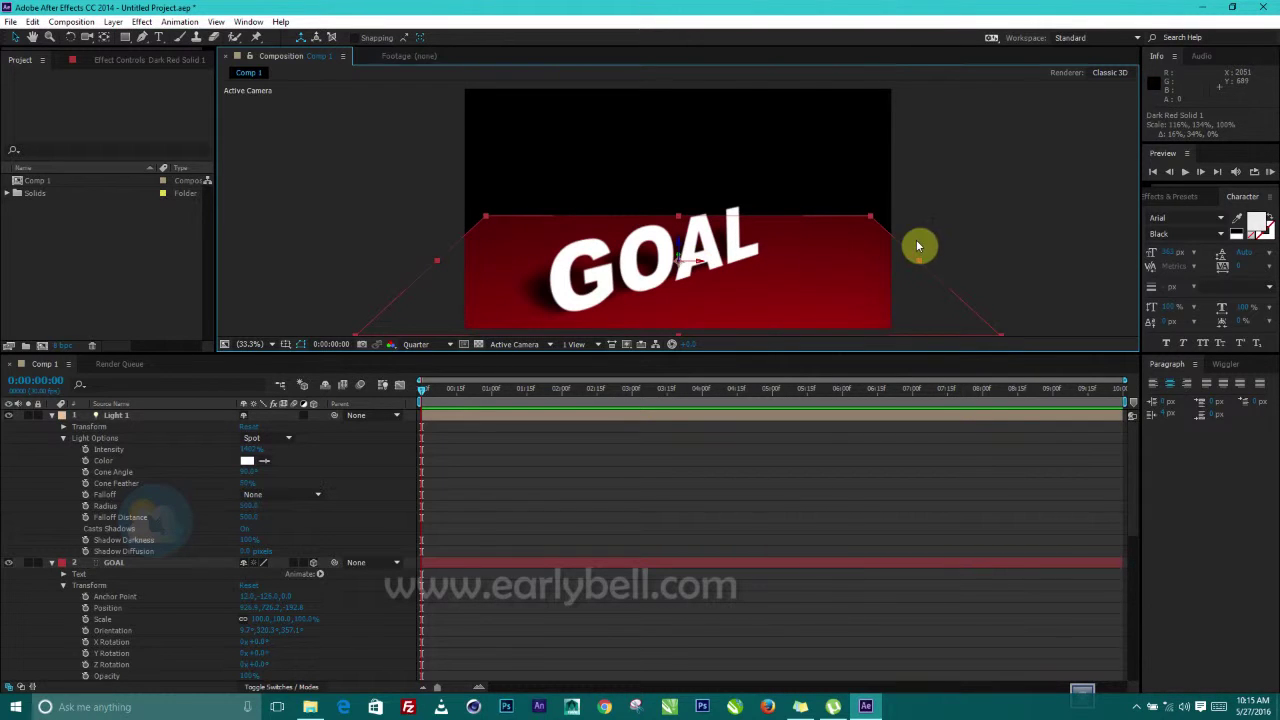
Collapse the layers' properties, create a second dark red solid, and place it below all other layers as the background.
{"action": "scroll", "coordinate": [214, 611], "scroll_direction": "down", "scroll_amount": 10}
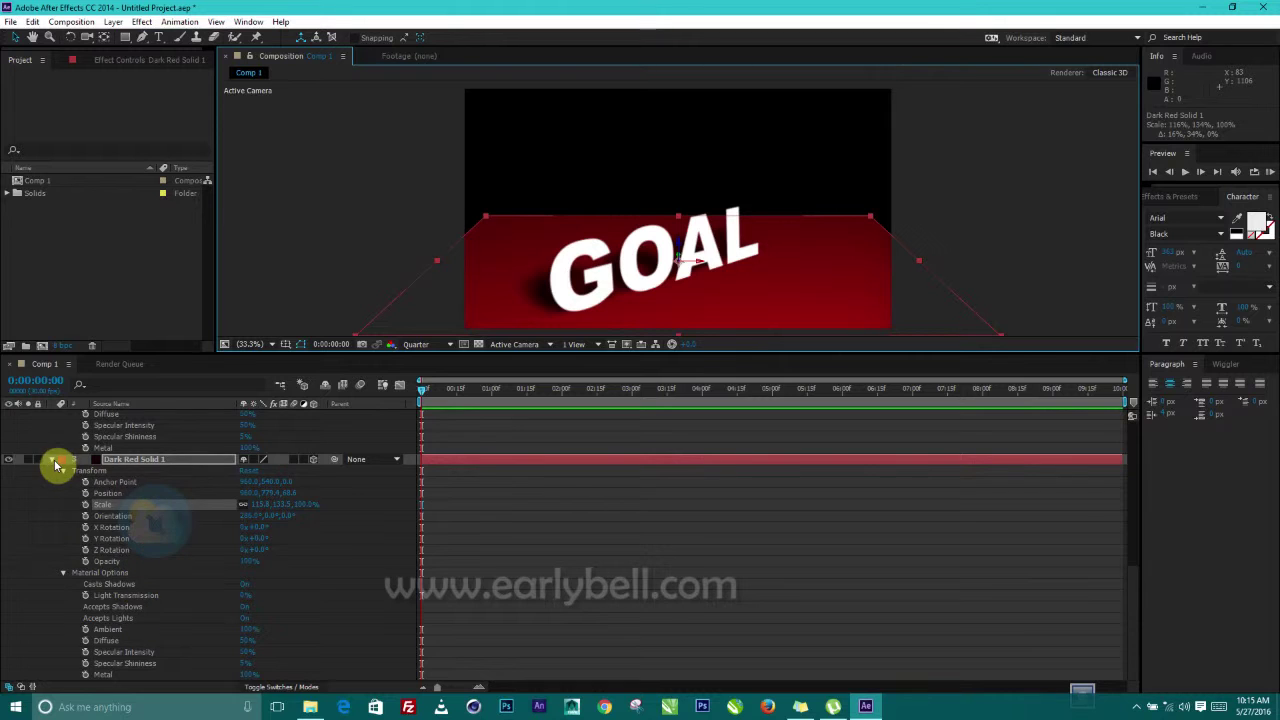
{"action": "scroll", "coordinate": [60, 459], "scroll_direction": "up", "scroll_amount": 5}
{"action": "scroll", "coordinate": [60, 459], "scroll_direction": "up", "scroll_amount": 3}
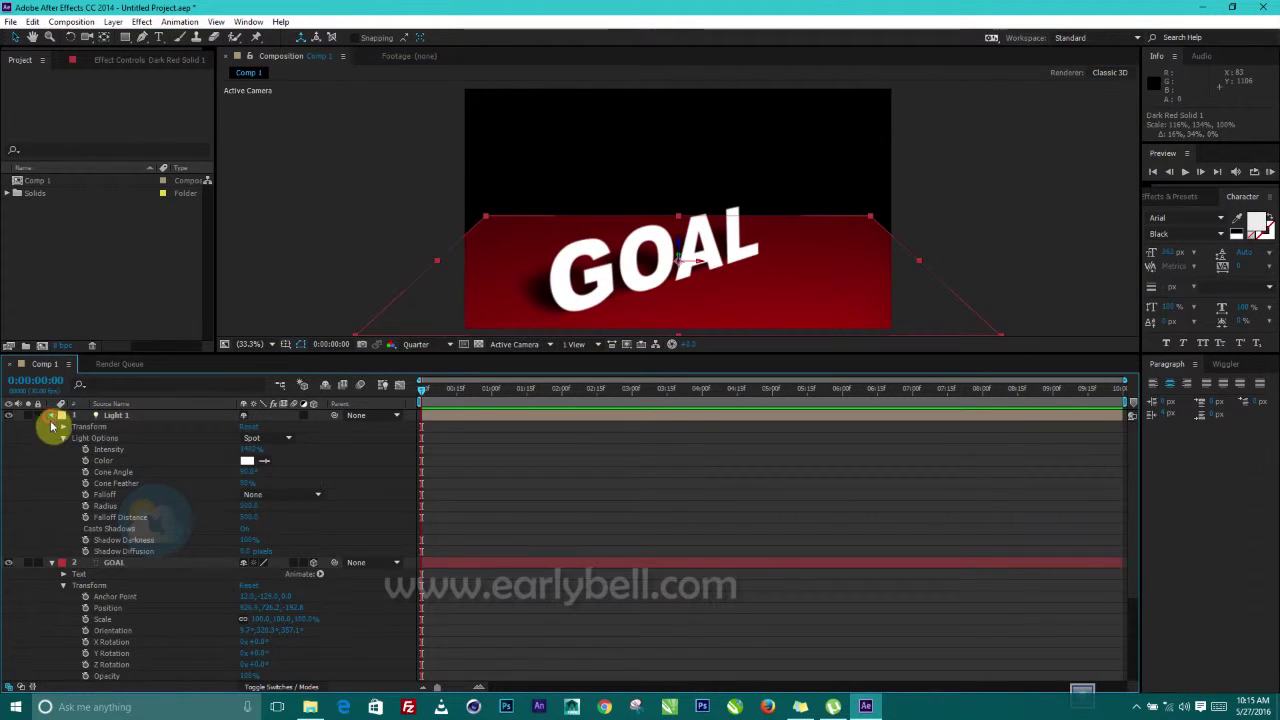
{"action": "left_click", "coordinate": [50, 430]}
{"action": "right_click", "coordinate": [126, 519]}
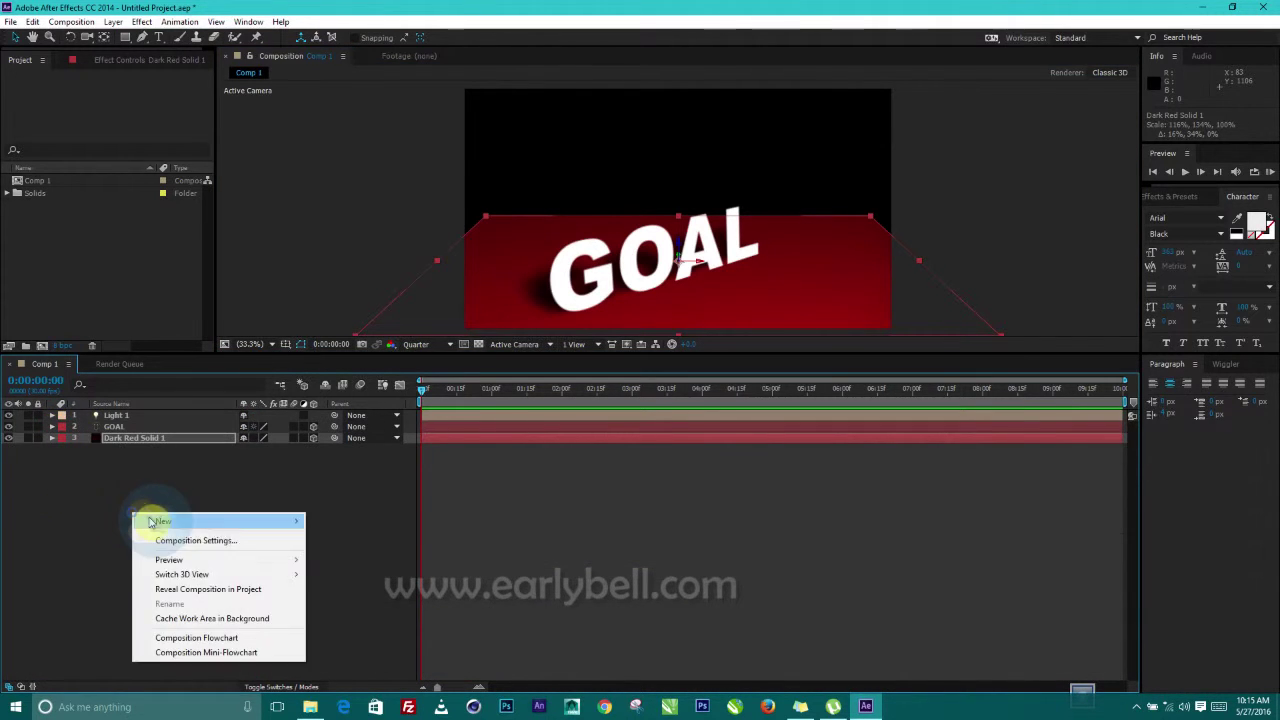
{"action": "mouse_move", "coordinate": [280, 521]}
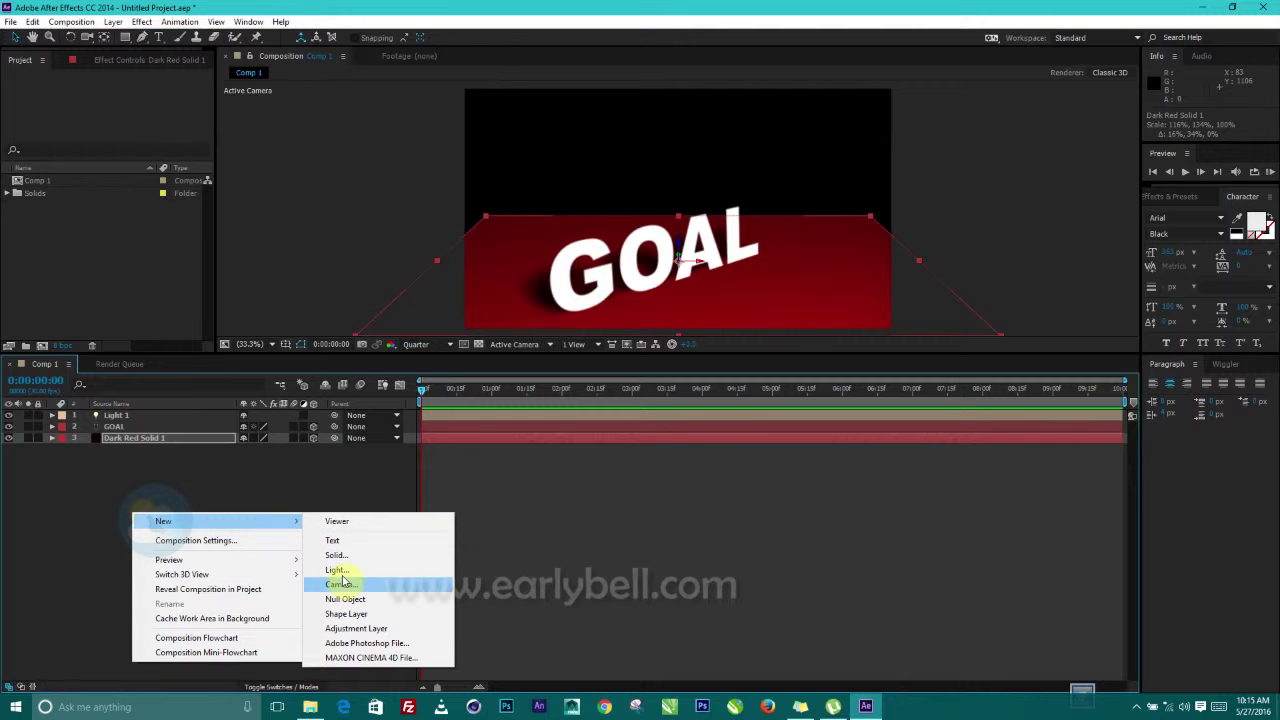
{"action": "left_click", "coordinate": [338, 555]}
{"action": "left_click", "coordinate": [188, 276]}
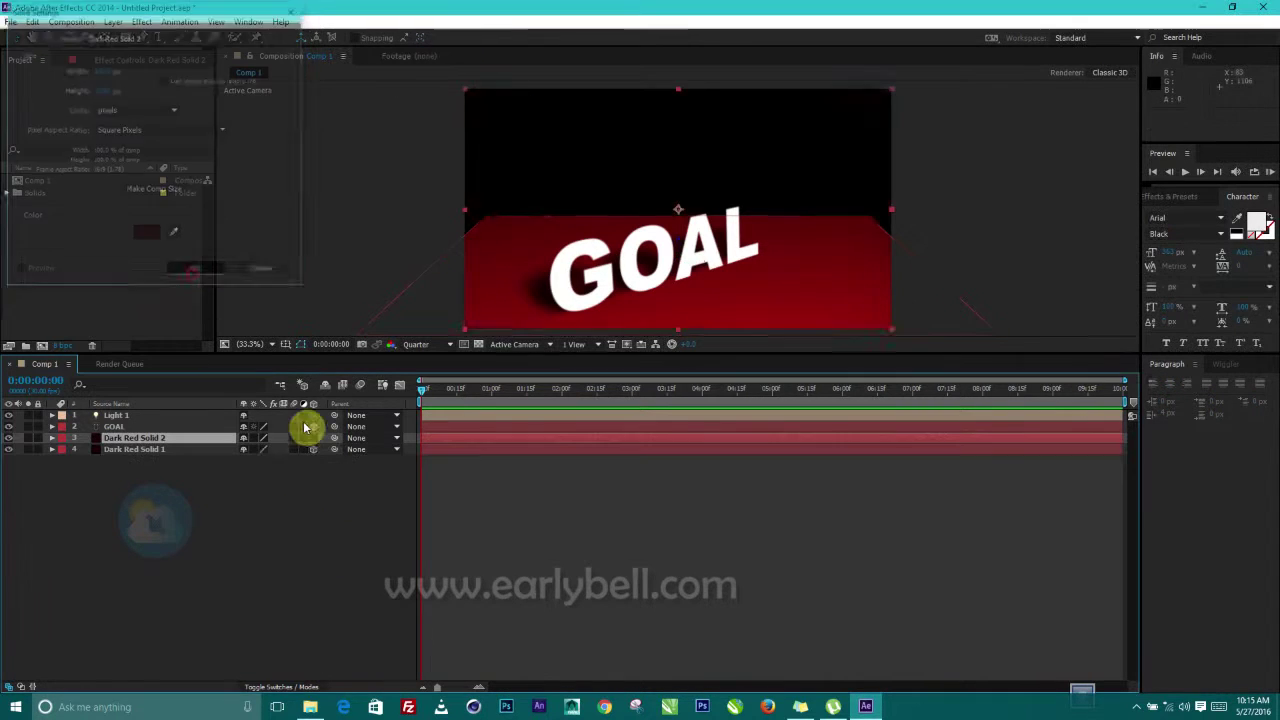
{"action": "left_click_drag", "start_coordinate": [172, 451], "coordinate": [165, 480]}
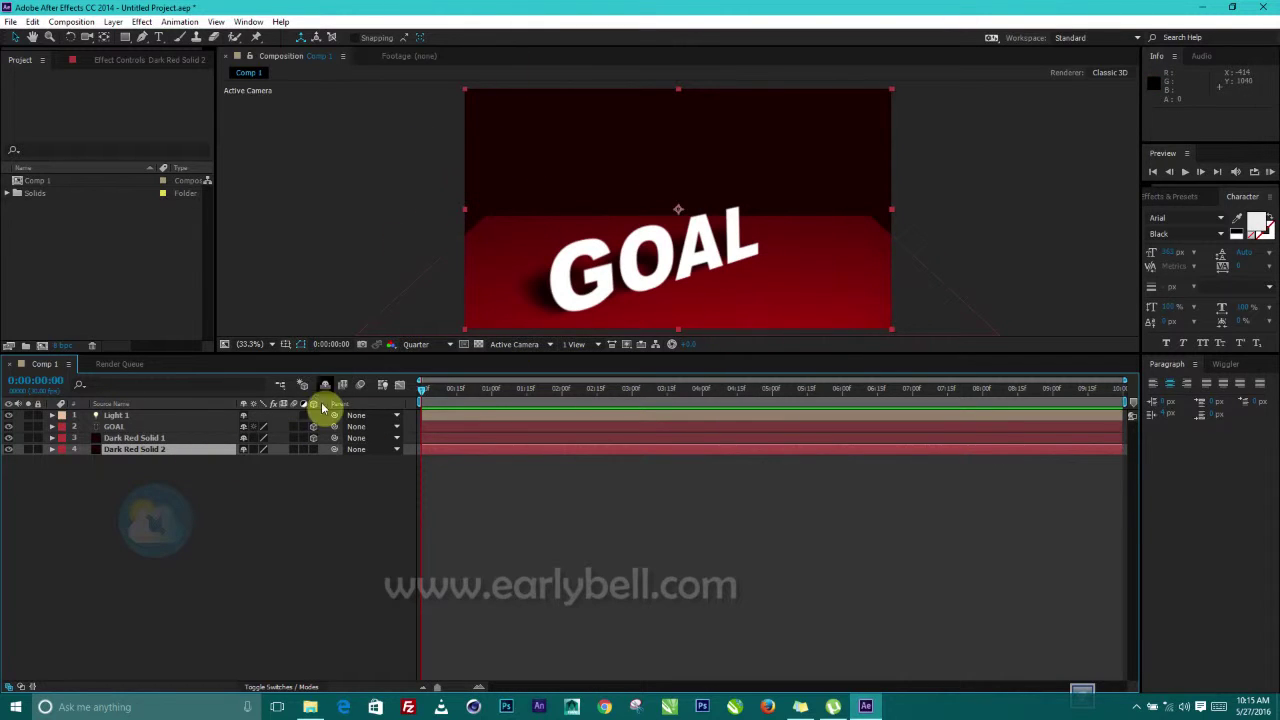
Draw a closed curved mask on Dark Red Solid 1 with the Pen tool, arching behind the GOAL text and around the floor's front edge.
{"action": "left_click", "coordinate": [140, 438]}
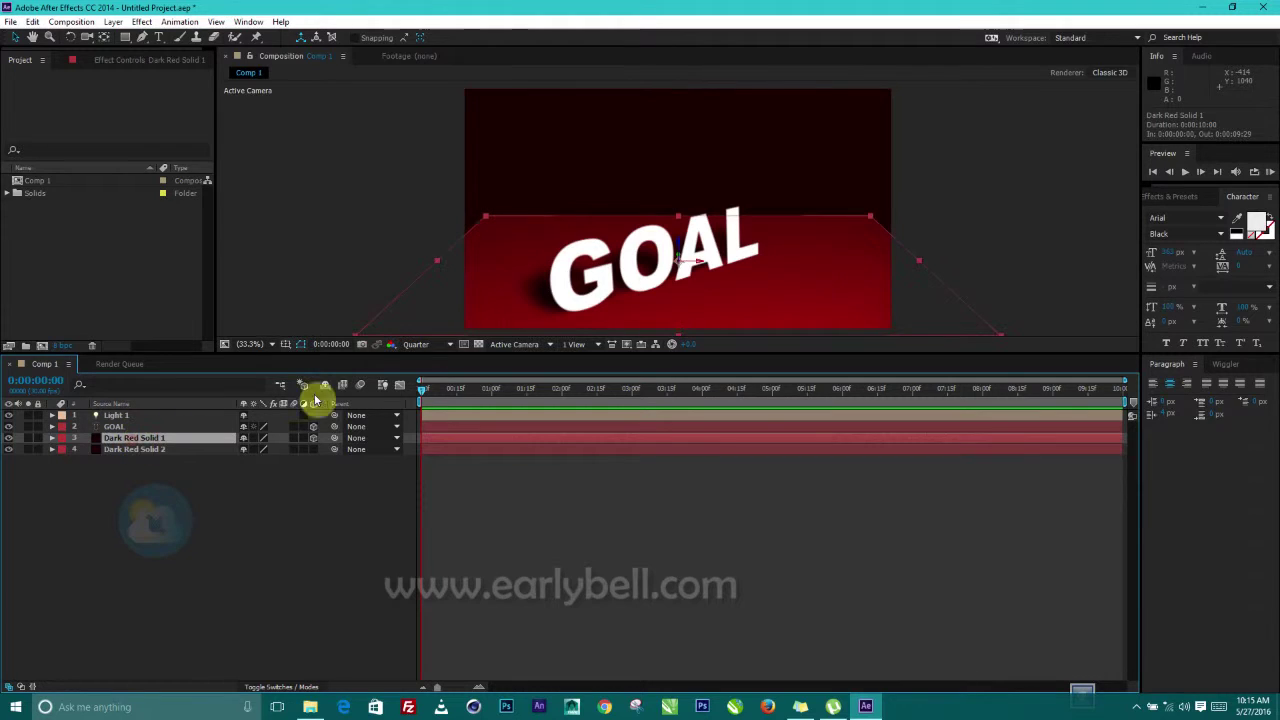
{"action": "left_click", "coordinate": [142, 37]}
{"action": "left_click", "coordinate": [462, 263]}
{"action": "left_click", "coordinate": [508, 233]}
{"action": "left_click", "coordinate": [546, 227]}
{"action": "left_click", "coordinate": [563, 221]}
{"action": "left_click", "coordinate": [580, 217]}
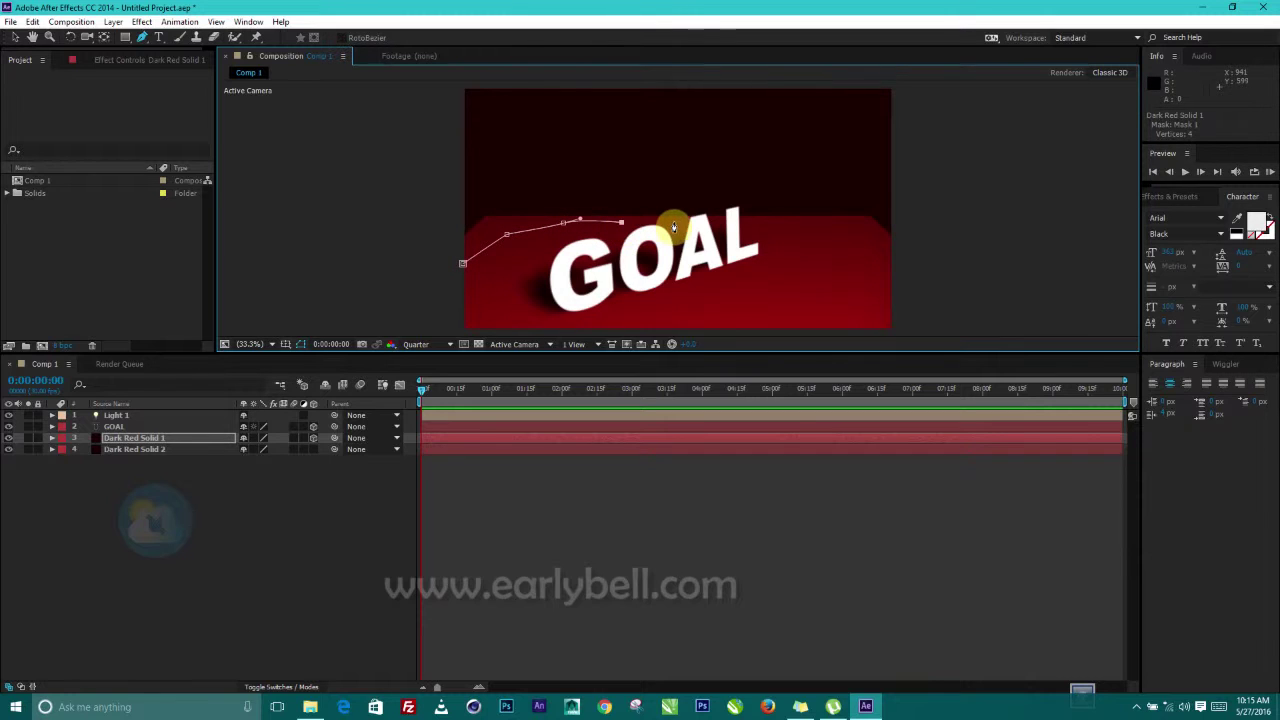
{"action": "left_click", "coordinate": [827, 248]}
{"action": "left_click", "coordinate": [880, 292]}
{"action": "left_click", "coordinate": [903, 318]}
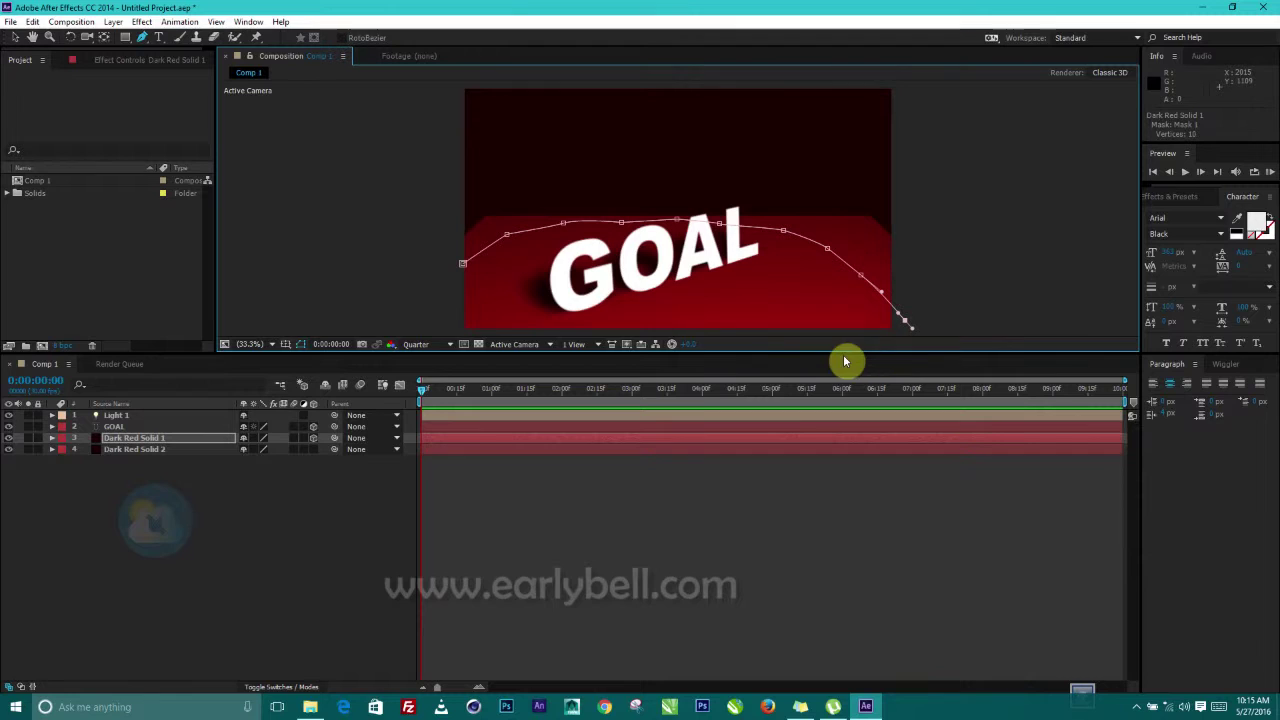
{"action": "left_click", "coordinate": [793, 333]}
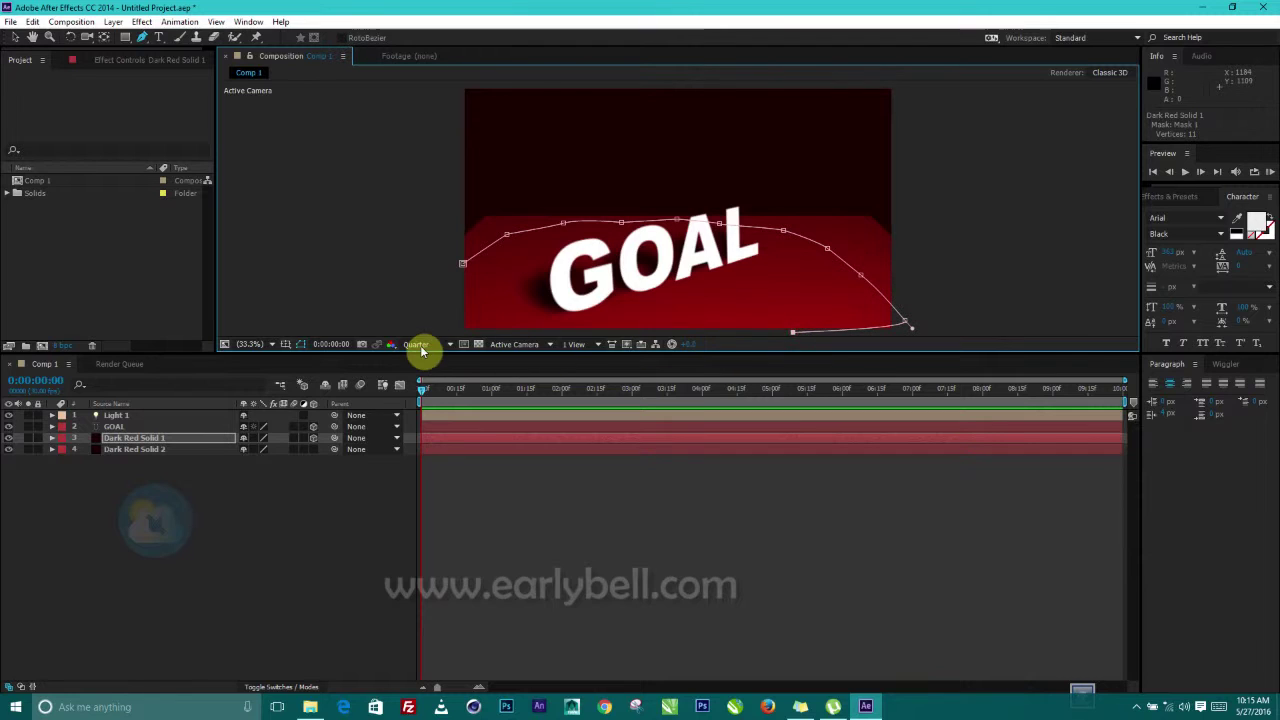
{"action": "left_click", "coordinate": [446, 324]}
{"action": "left_click_drag", "start_coordinate": [446, 326], "coordinate": [442, 332]}
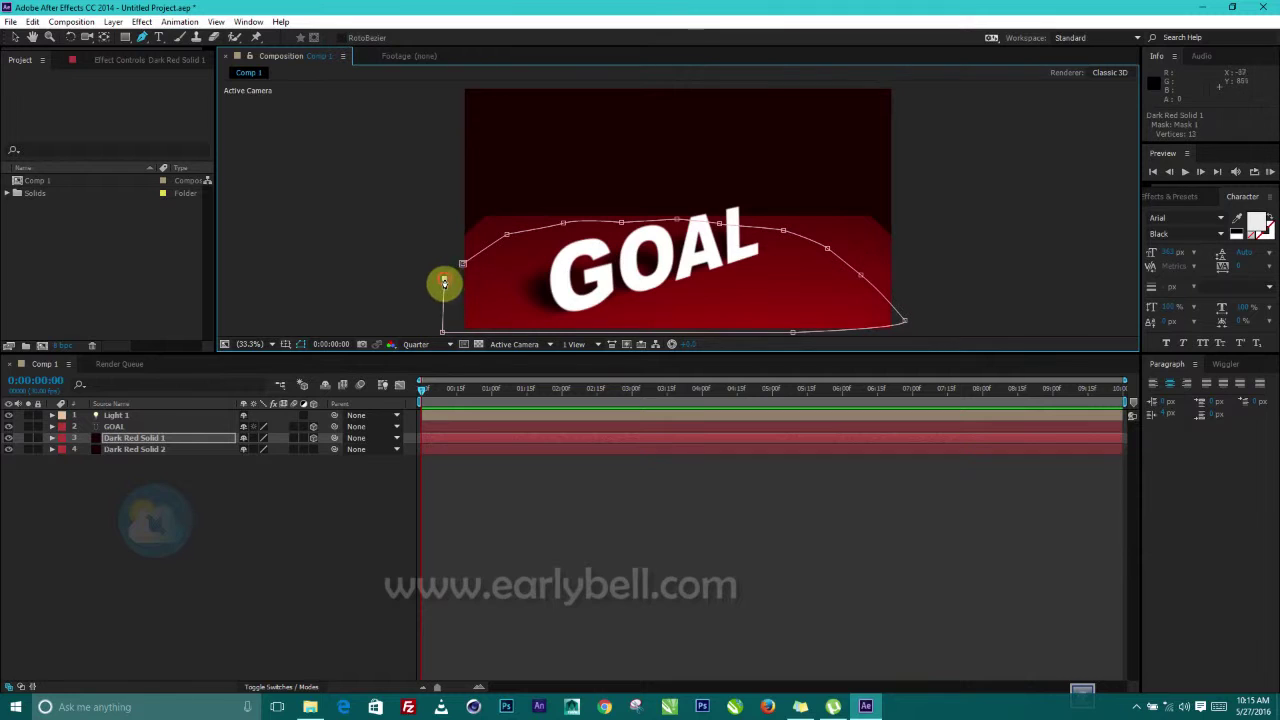
{"action": "left_click", "coordinate": [462, 266]}
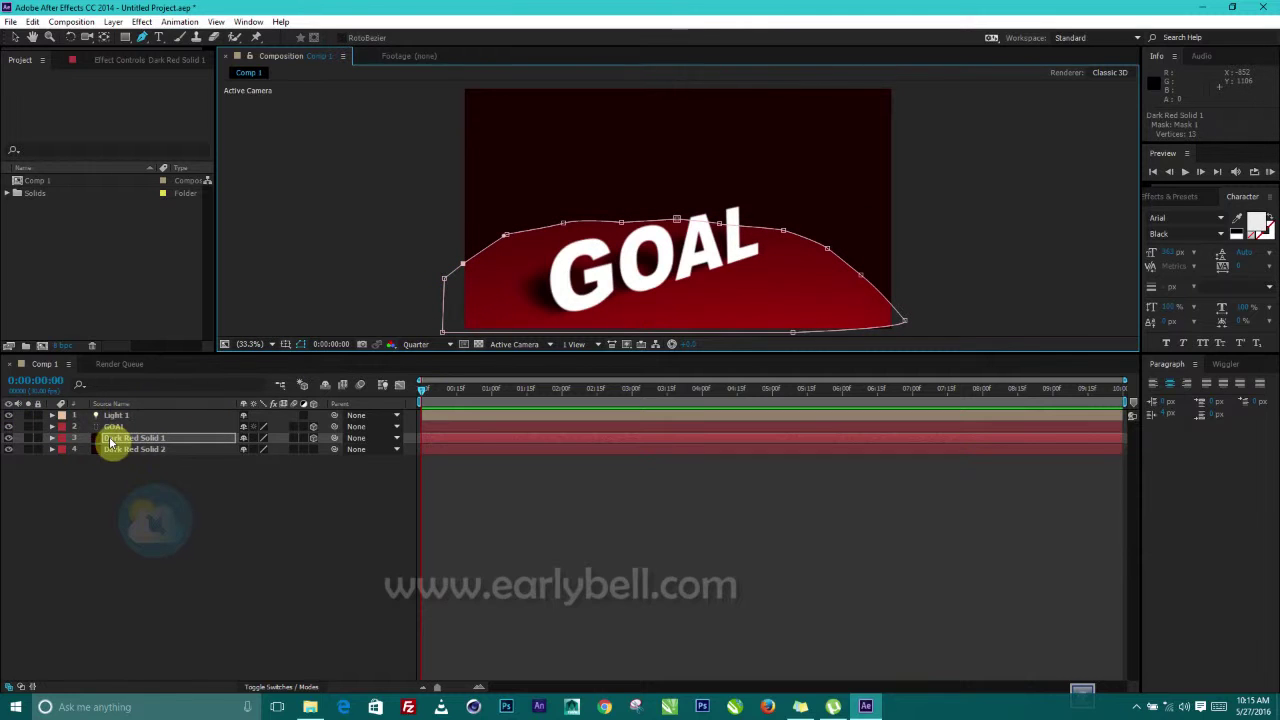
Set the floor mask's feather to about 446 pixels and its expansion to about -152 pixels, undoing the stray second mask.
{"action": "key", "text": "m"}
{"action": "key", "text": "m"}
{"action": "key", "text": "m"}
{"action": "key", "text": "m"}
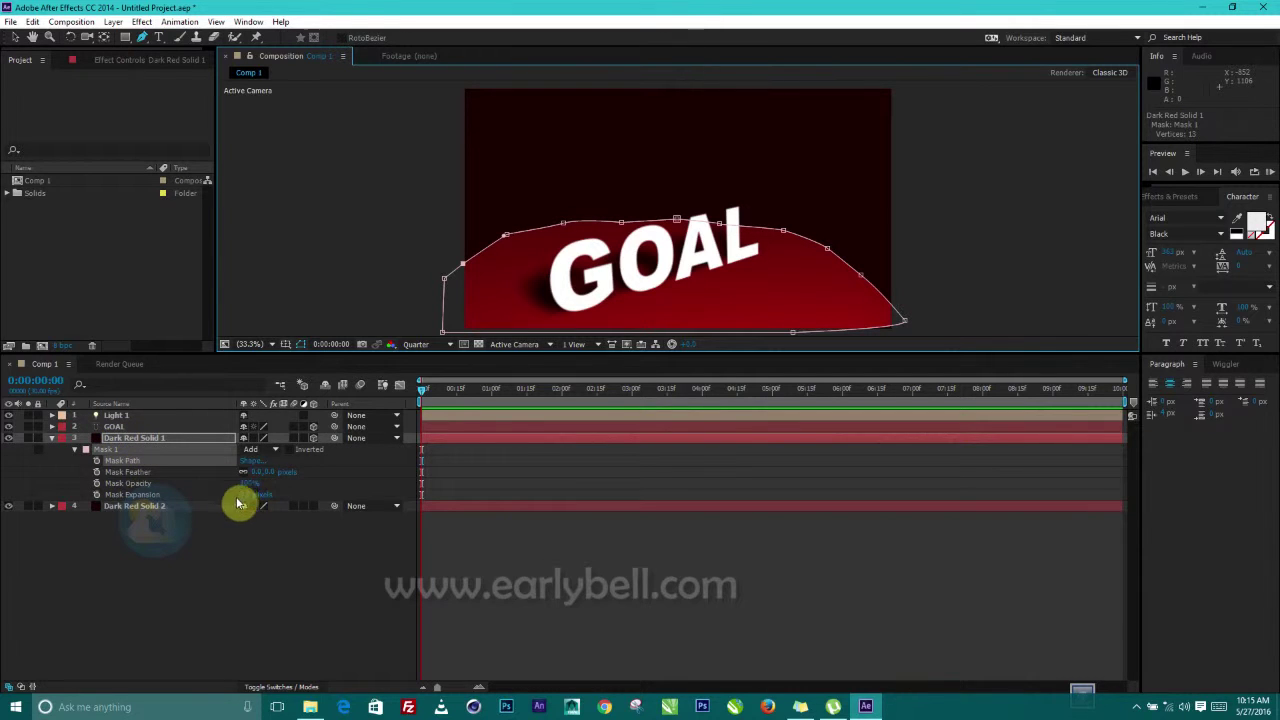
{"action": "left_click_drag", "start_coordinate": [245, 497], "coordinate": [290, 483]}
{"action": "left_click_drag", "start_coordinate": [302, 482], "coordinate": [429, 480]}
{"action": "left_click_drag", "start_coordinate": [260, 494], "coordinate": [150, 512]}
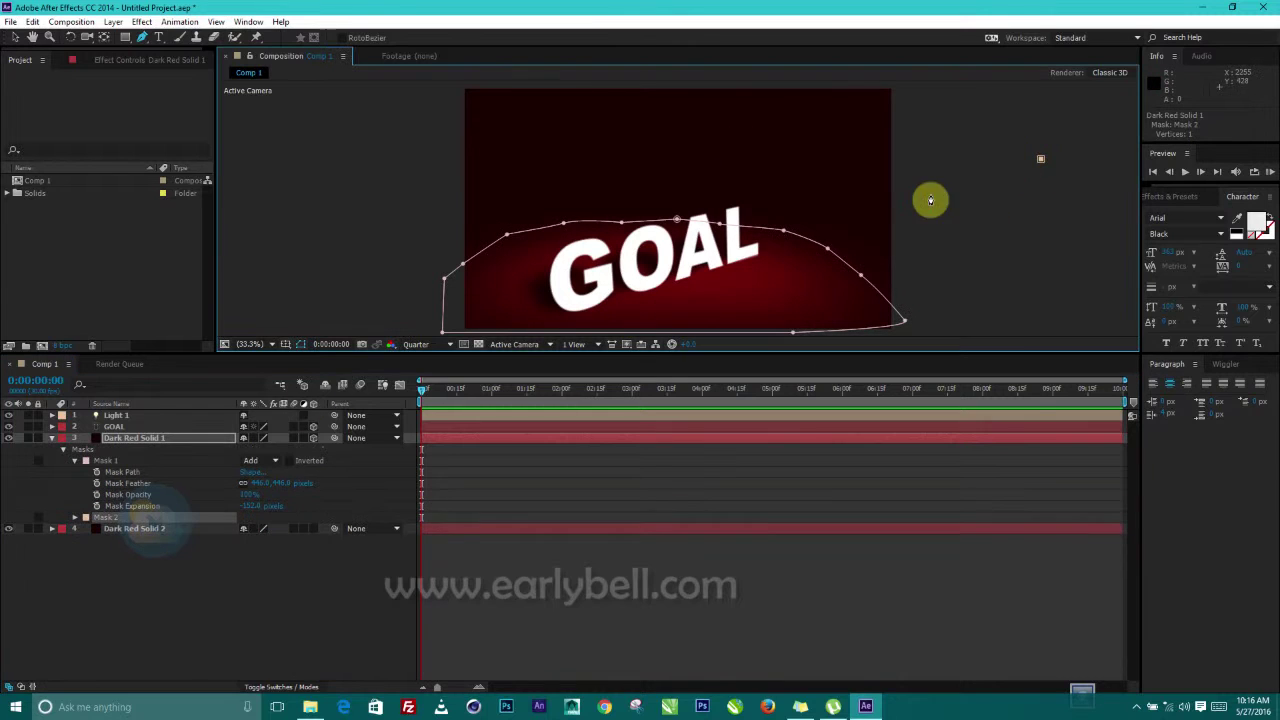
{"action": "key", "text": "ctrl+z"}
{"action": "left_click", "coordinate": [14, 38]}
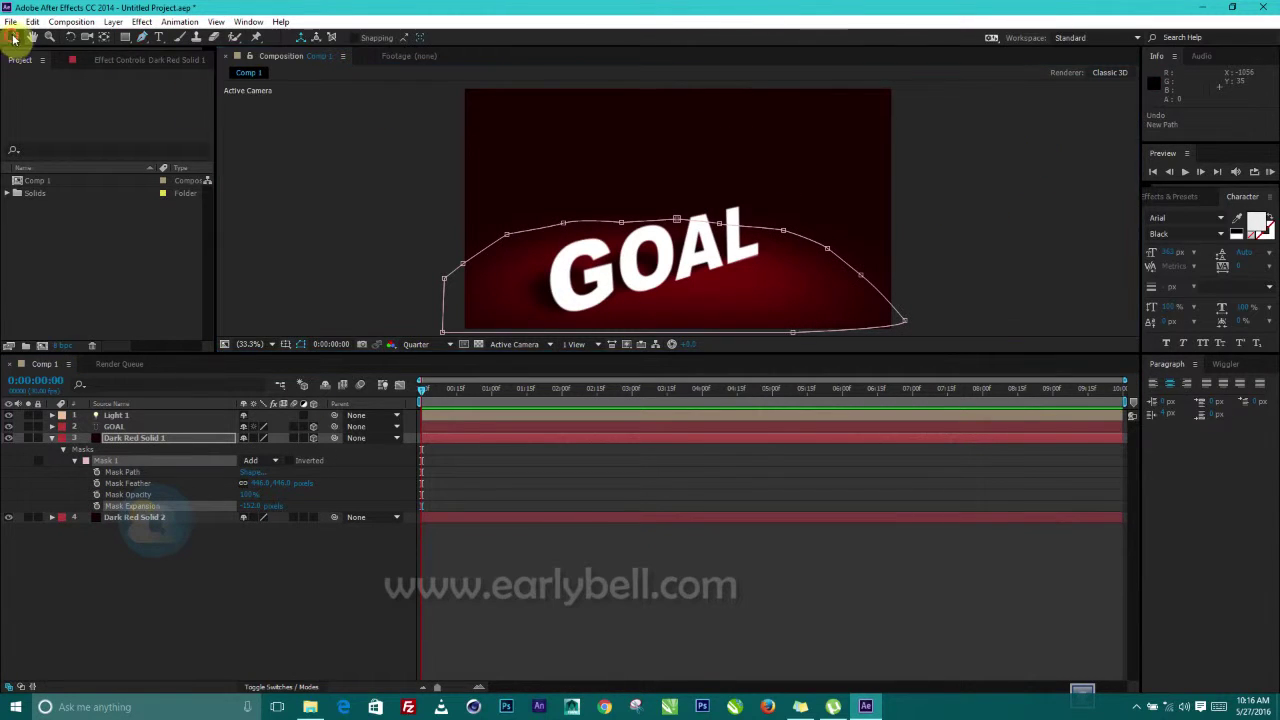
{"action": "left_click", "coordinate": [982, 240]}
{"action": "left_click", "coordinate": [60, 582]}
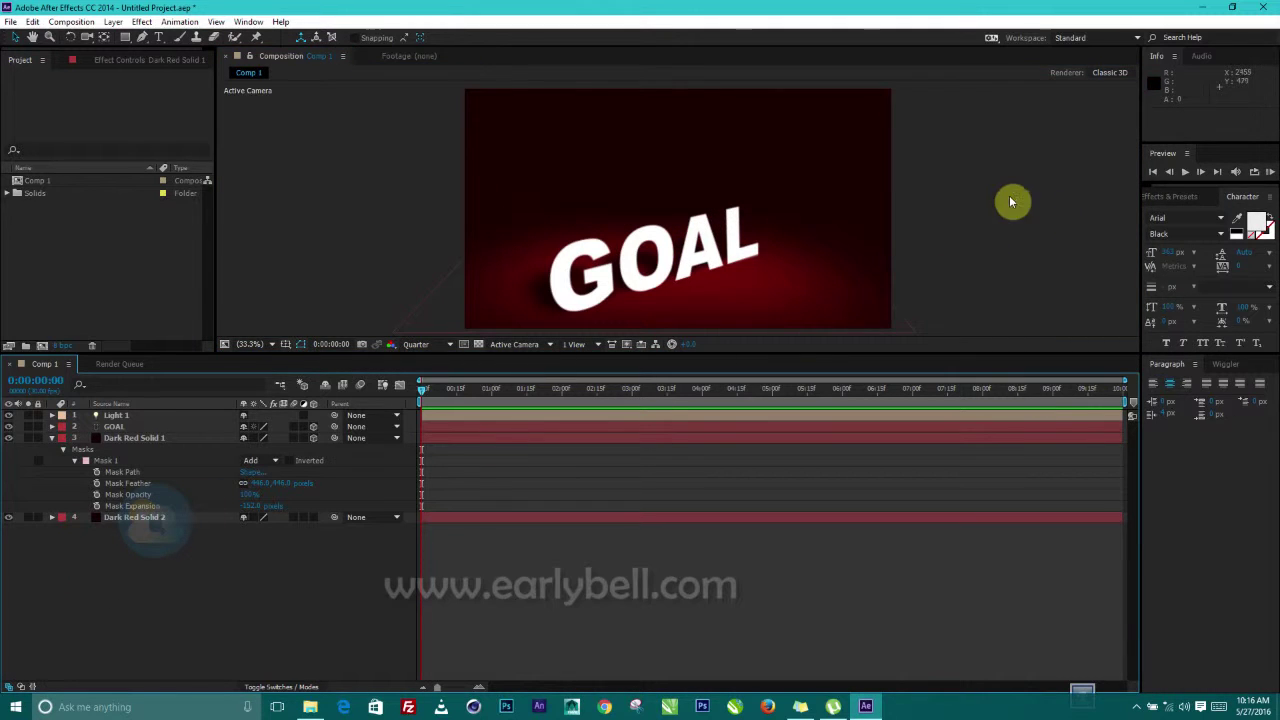
Switch the composition's renderer from Classic 3D to Ray-traced 3D, acknowledge the renderer alert and apply the settings.
{"action": "left_click", "coordinate": [574, 270]}
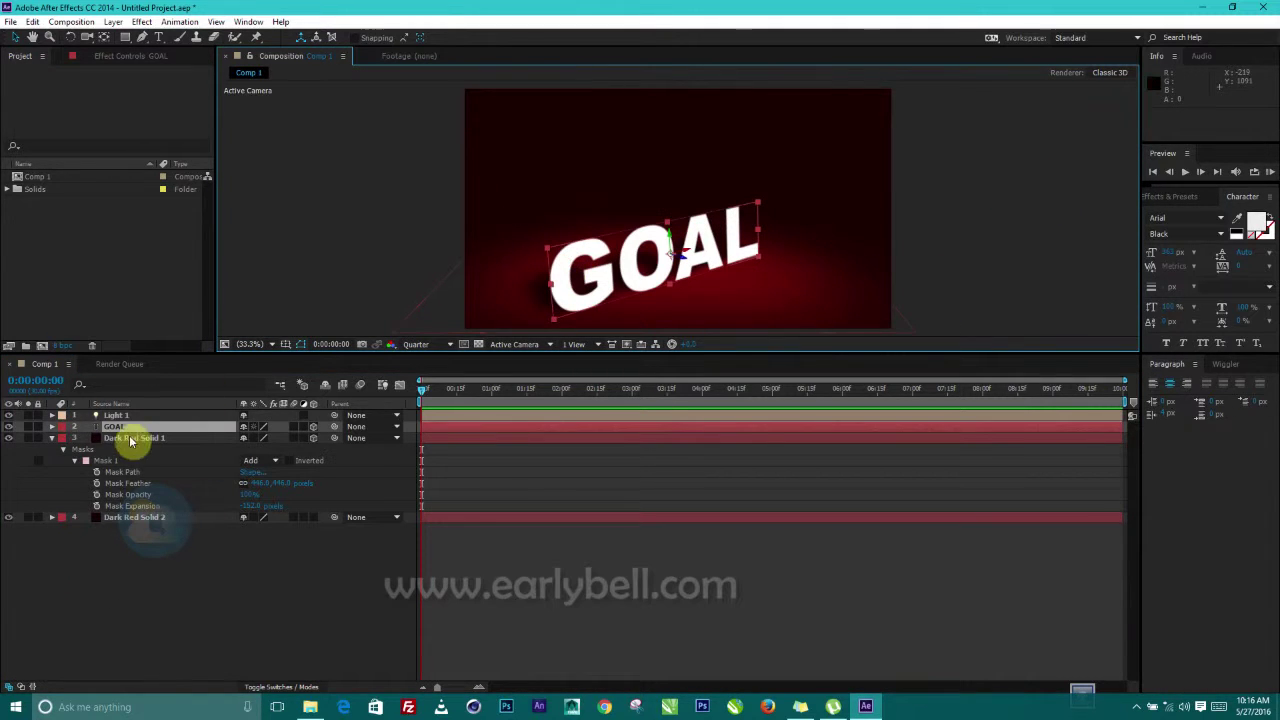
{"action": "left_click", "coordinate": [1100, 75]}
{"action": "mouse_move", "coordinate": [205, 14]}
{"action": "left_mouse_down"}
{"action": "mouse_move", "coordinate": [371, 40]}
{"action": "mouse_move", "coordinate": [886, 40]}
{"action": "mouse_move", "coordinate": [868, 48]}
{"action": "left_mouse_up"}
{"action": "left_click", "coordinate": [804, 170]}
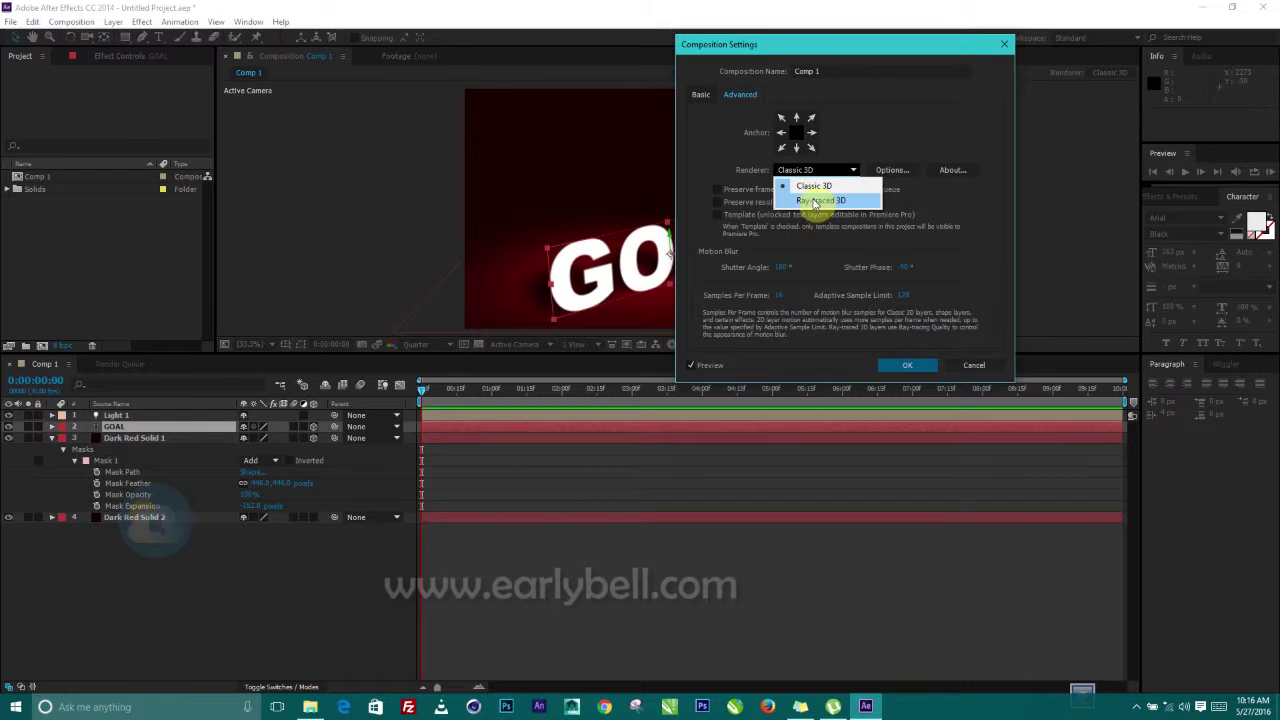
{"action": "left_click", "coordinate": [815, 200]}
{"action": "left_click_drag", "start_coordinate": [166, 9], "coordinate": [625, 68]}
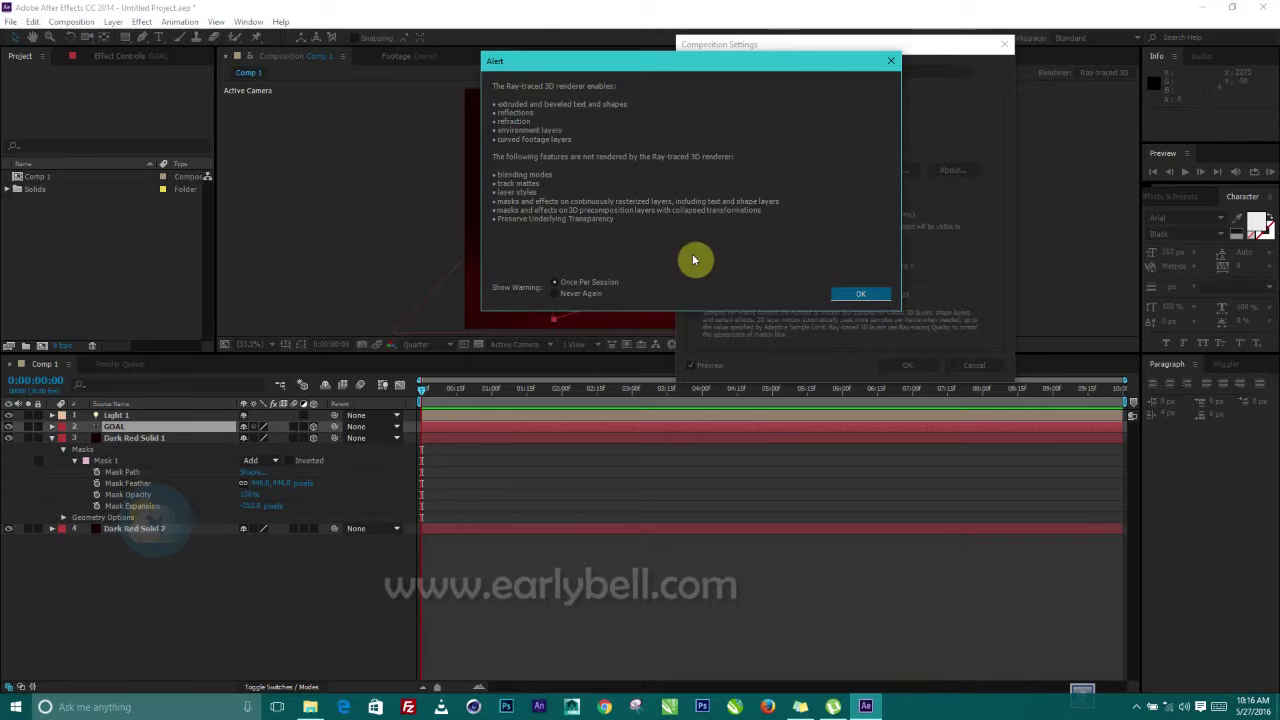
{"action": "left_click_drag", "start_coordinate": [800, 68], "coordinate": [739, 99]}
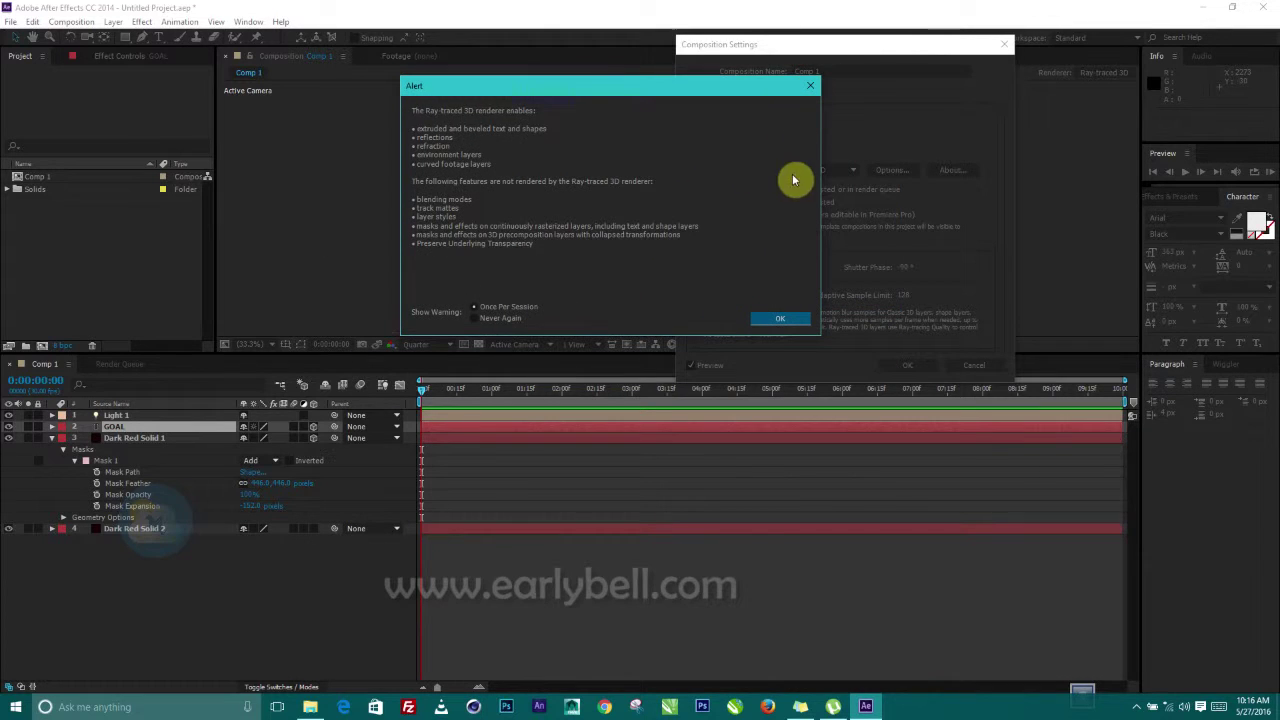
{"action": "left_click", "coordinate": [786, 319]}
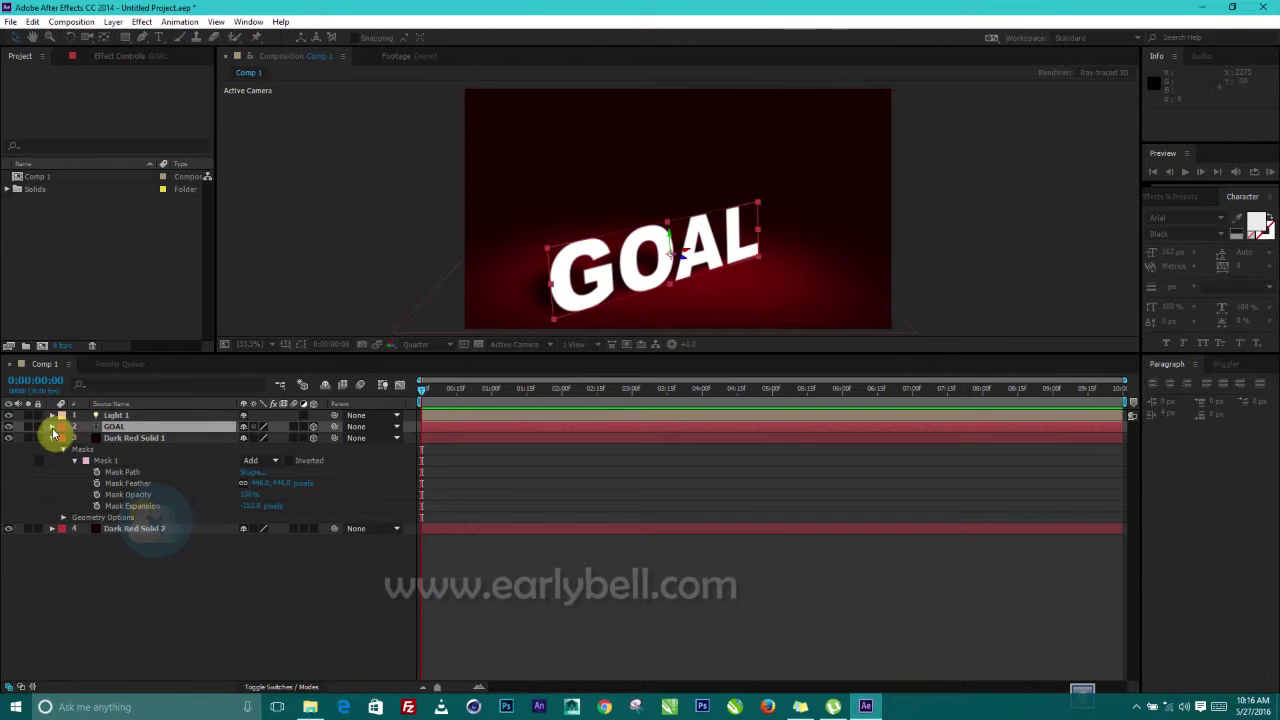
{"action": "key", "text": "ctrl+k"}
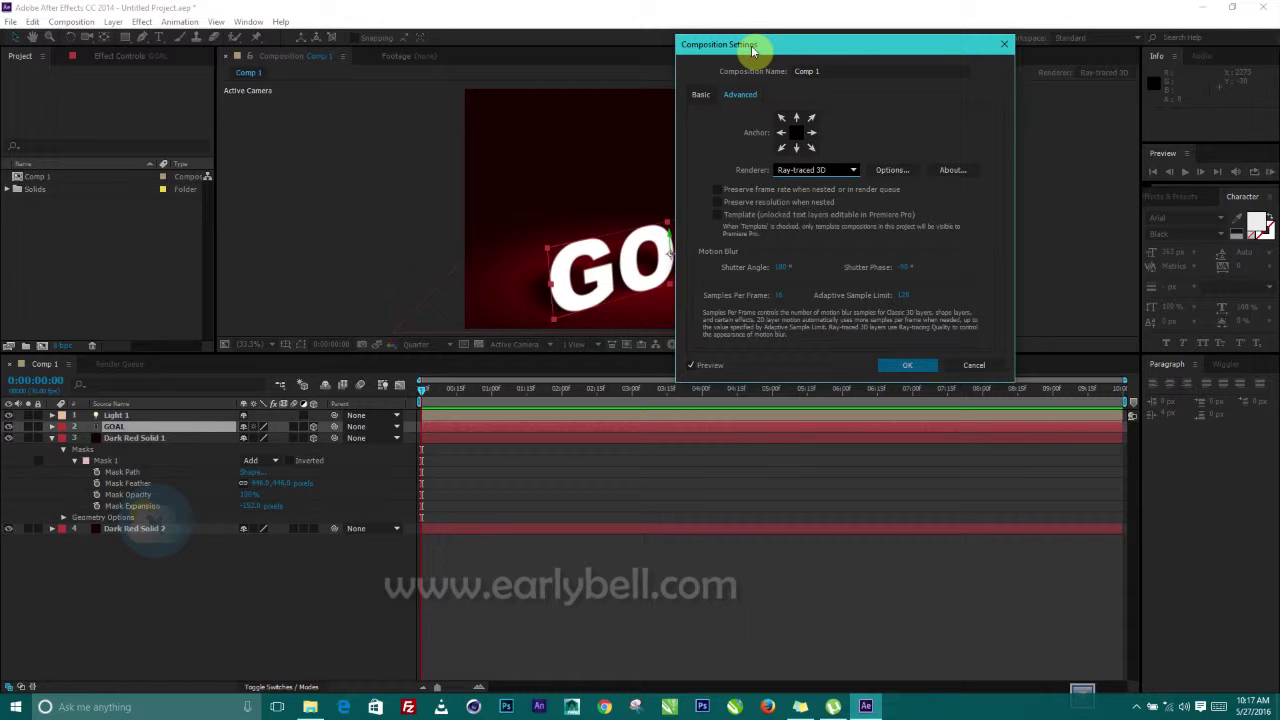
{"action": "key", "text": "Return"}
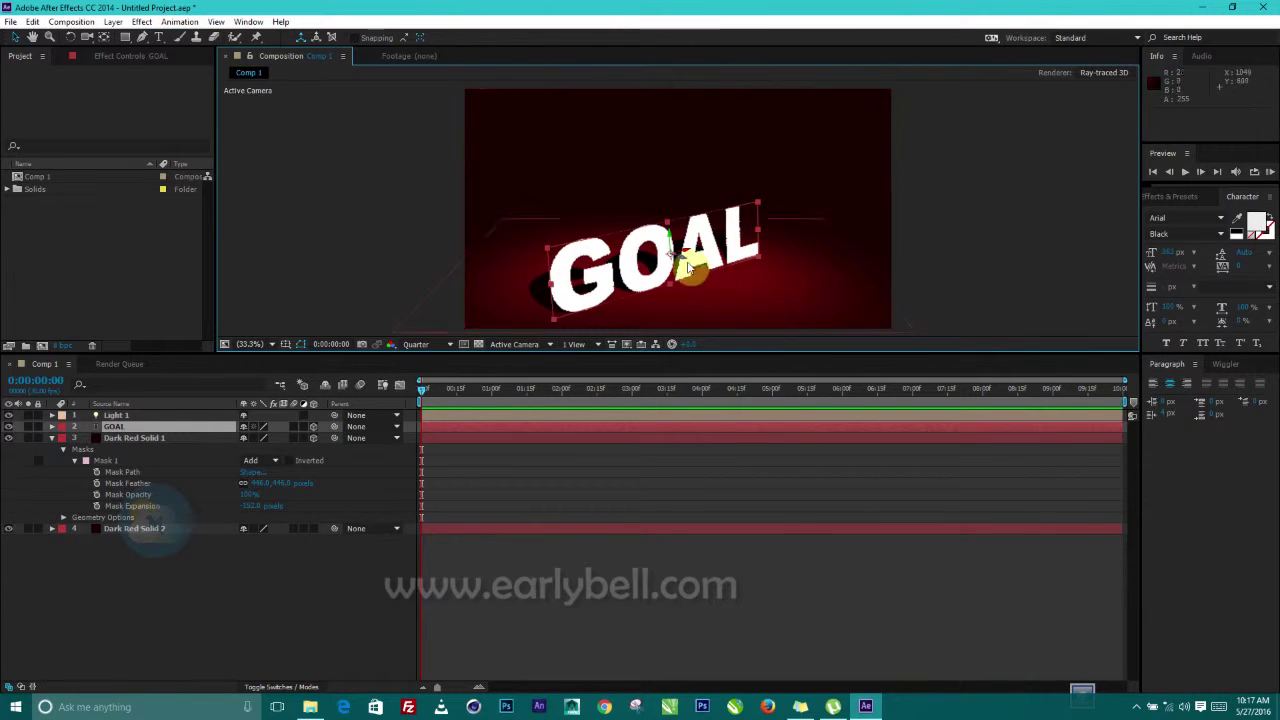
Examine the GOAL text and its shadow at 50% magnification in Full resolution, and return the preview resolution to Quarter.
{"action": "key", "text": "slash"}
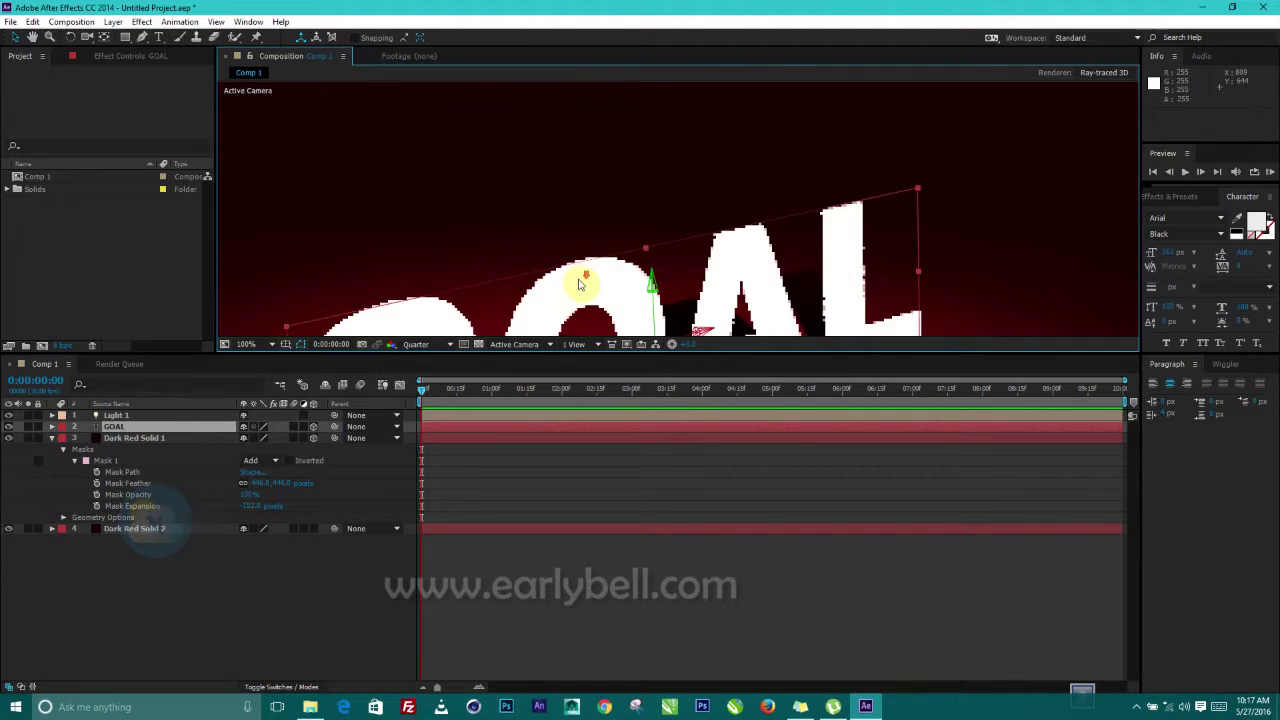
{"action": "scroll", "coordinate": [578, 285], "scroll_direction": "down", "scroll_amount": 2}
{"action": "left_click", "coordinate": [440, 345]}
{"action": "left_click", "coordinate": [426, 374]}
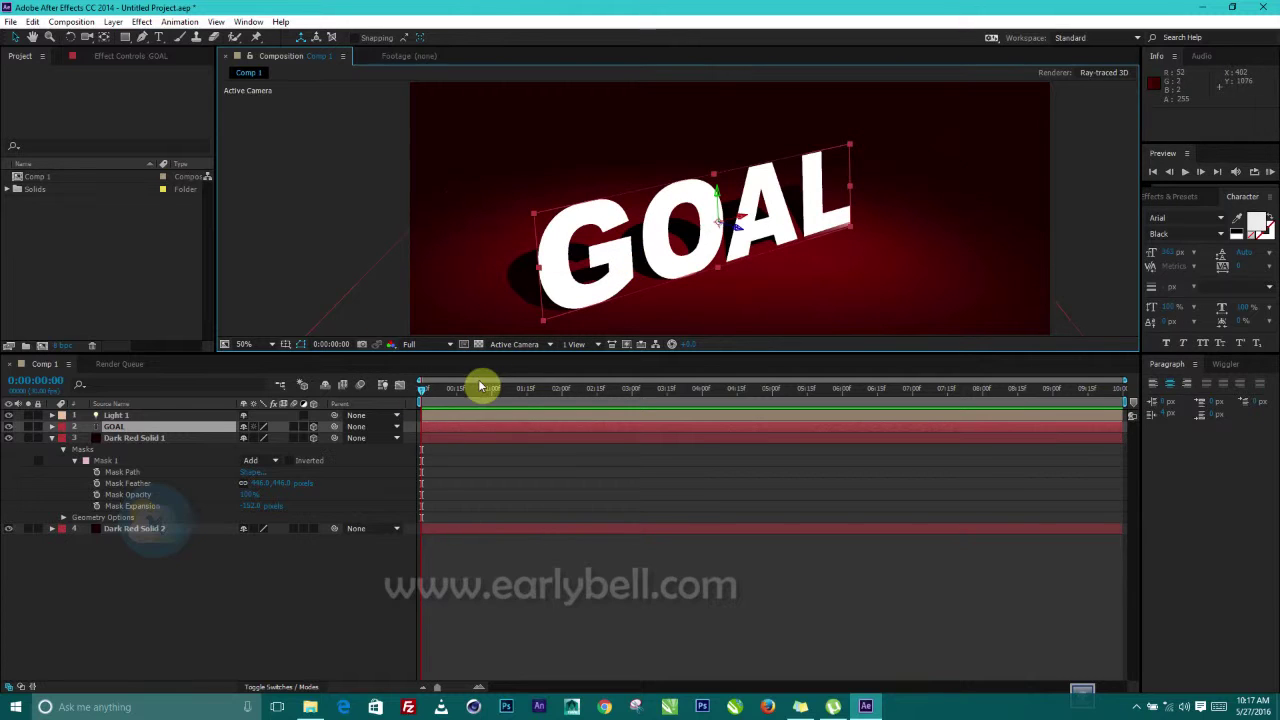
{"action": "left_click", "coordinate": [428, 346]}
{"action": "left_click", "coordinate": [434, 423]}
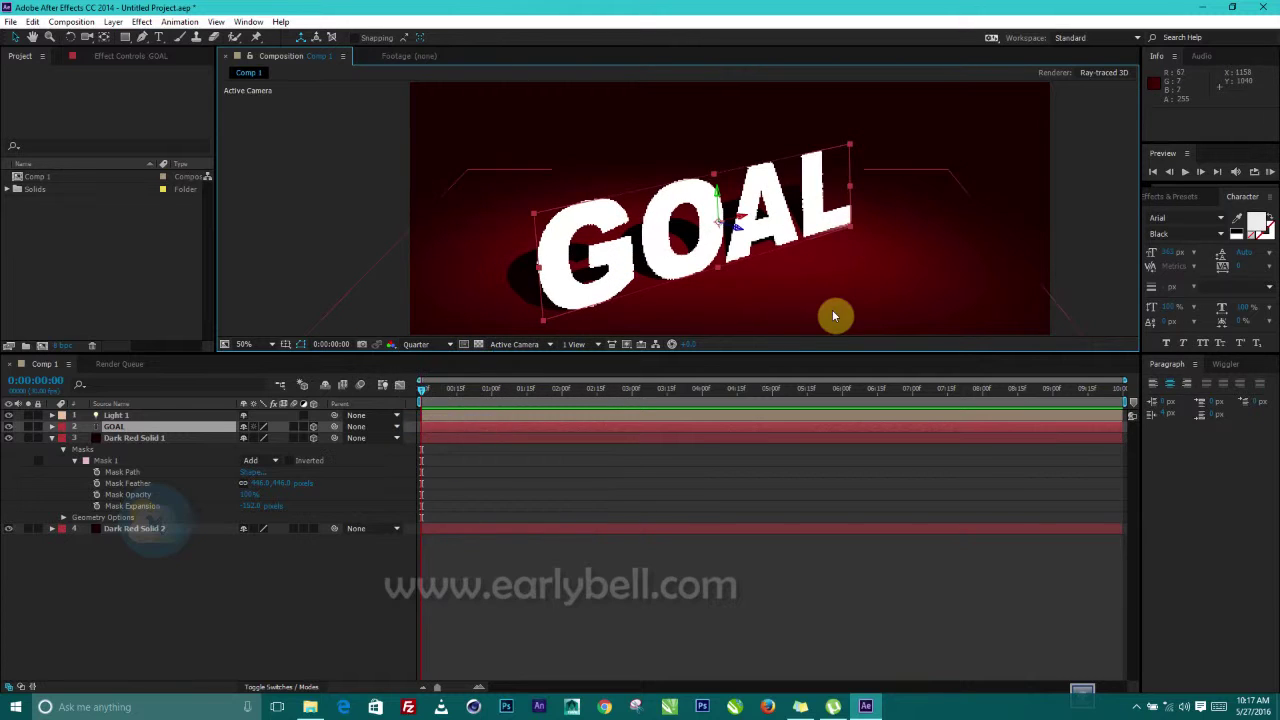
Switch fast previews to Adaptive Resolution and extrude the GOAL text to a depth of about 87.
{"action": "left_click", "coordinate": [626, 345]}
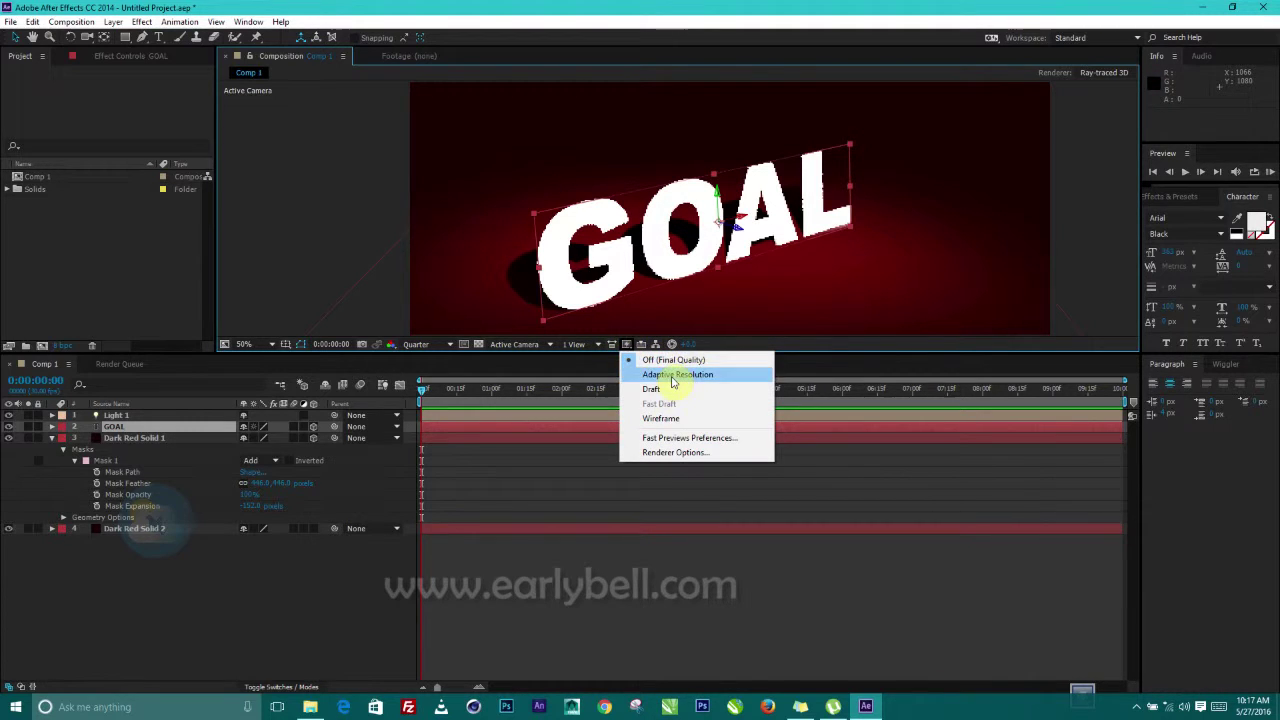
{"action": "left_click", "coordinate": [672, 376]}
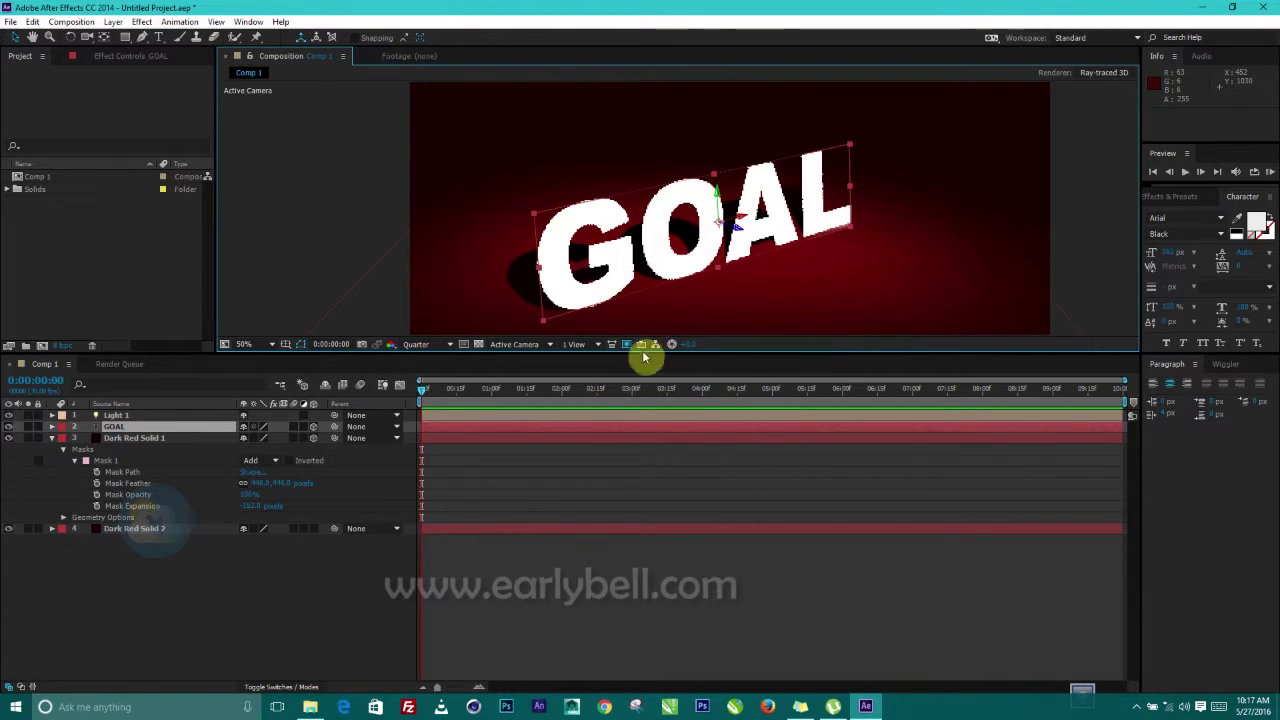
{"action": "left_click", "coordinate": [53, 428]}
{"action": "scroll", "coordinate": [194, 603], "scroll_direction": "down", "scroll_amount": 4}
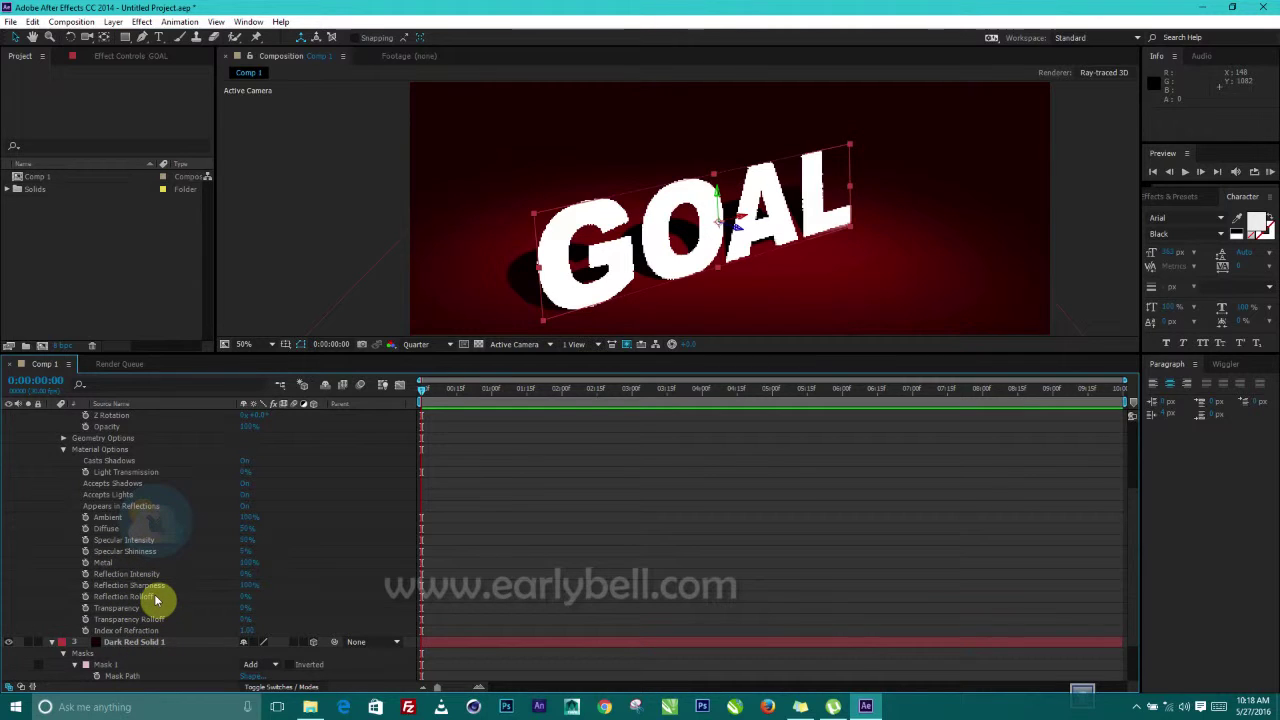
{"action": "scroll", "coordinate": [155, 600], "scroll_direction": "up", "scroll_amount": 1}
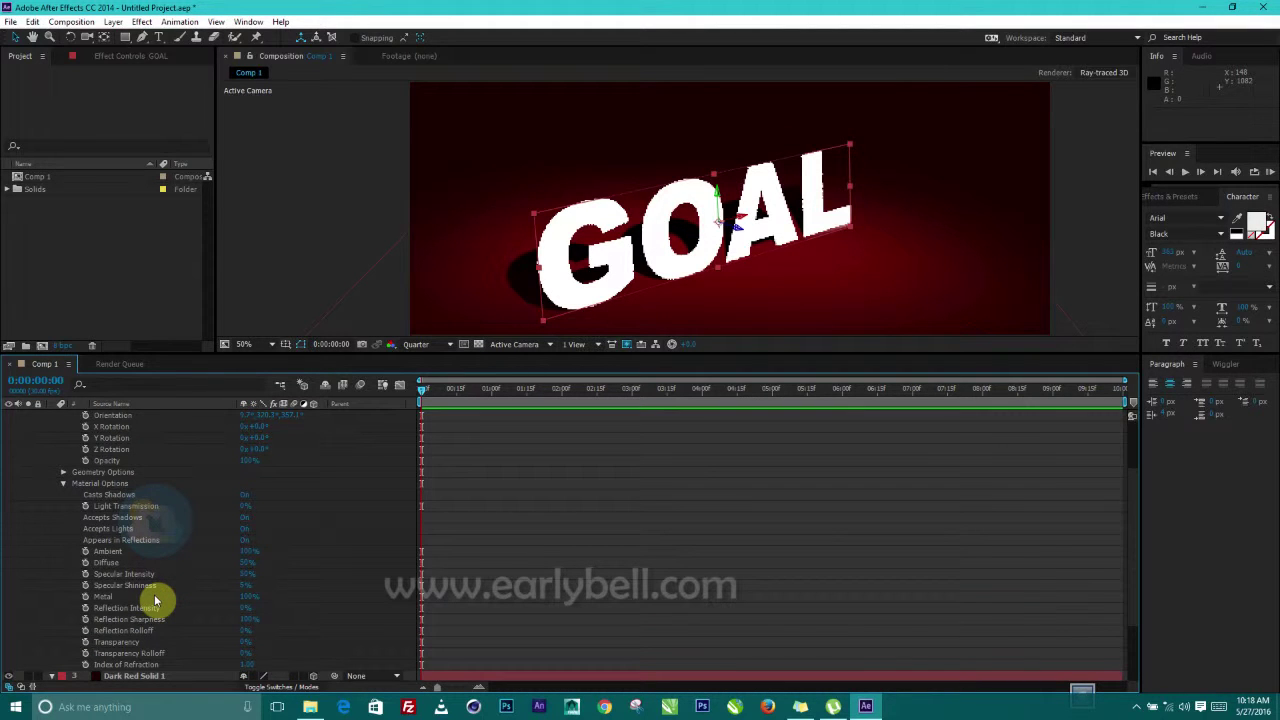
{"action": "left_click", "coordinate": [63, 472]}
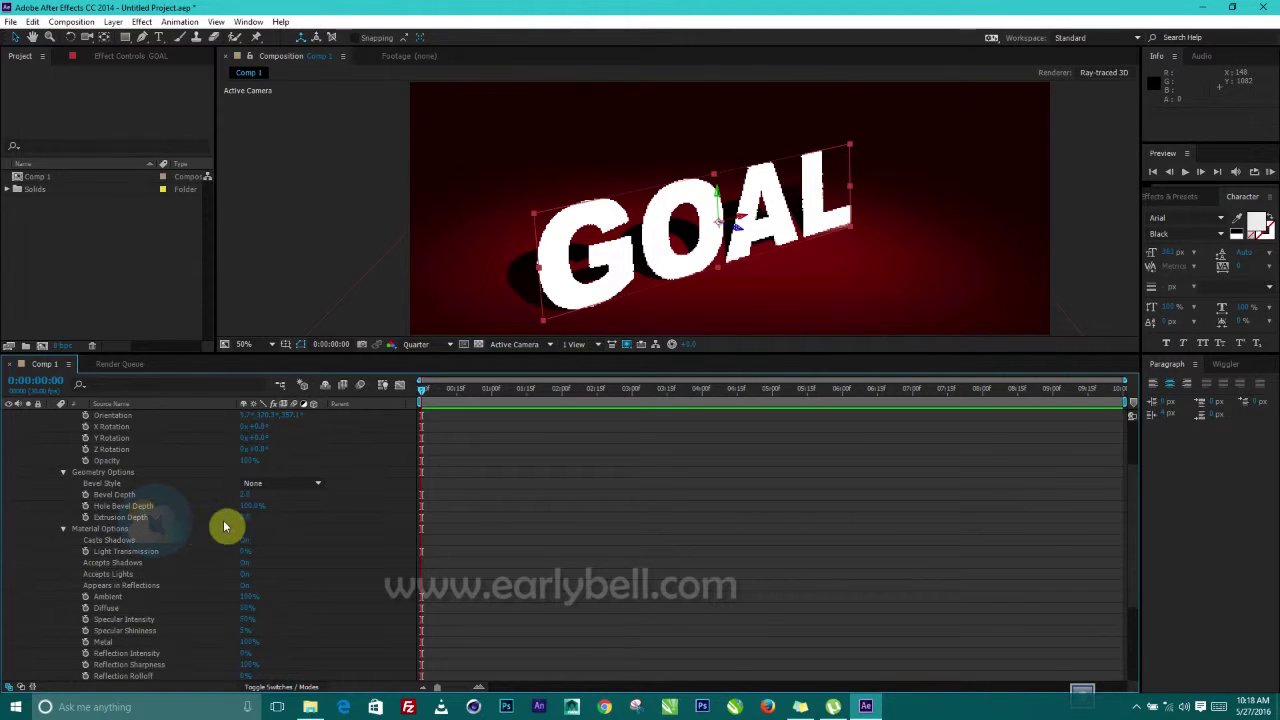
{"action": "left_click_drag", "start_coordinate": [248, 522], "coordinate": [304, 516]}
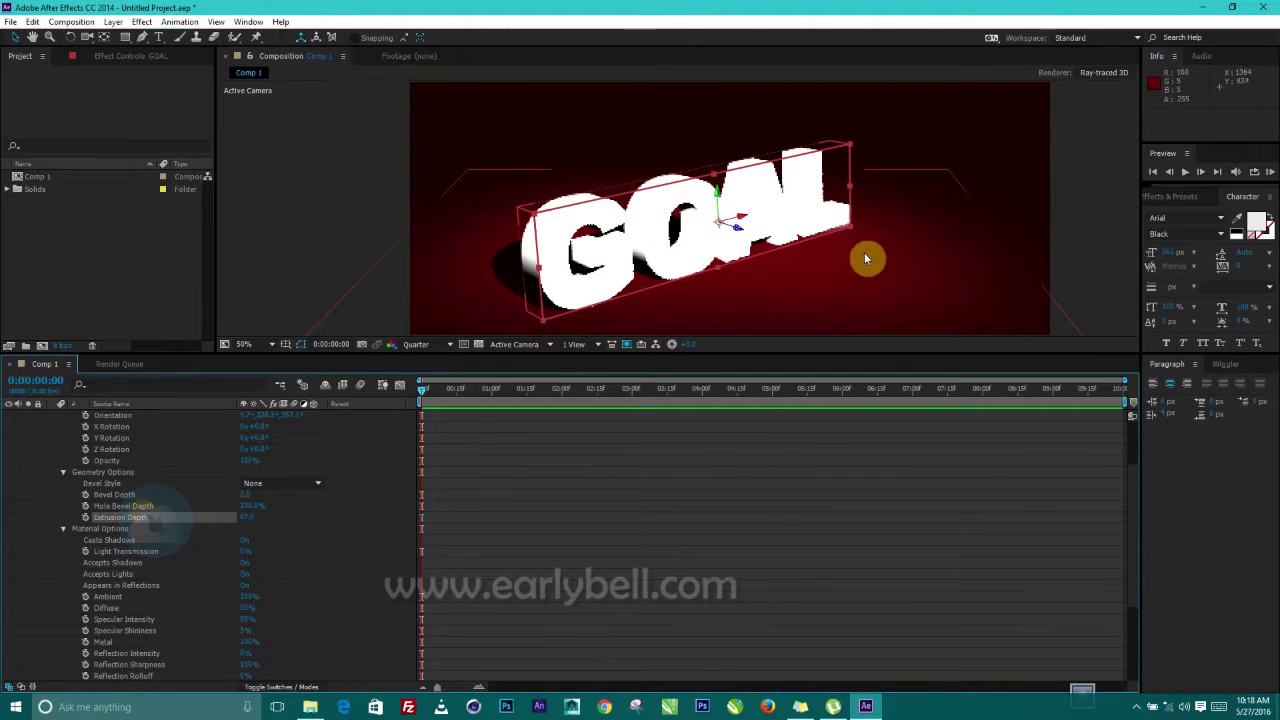
Change the GOAL text's fill colour from the Text Color picker to a light pink.
{"action": "left_click", "coordinate": [1255, 226]}
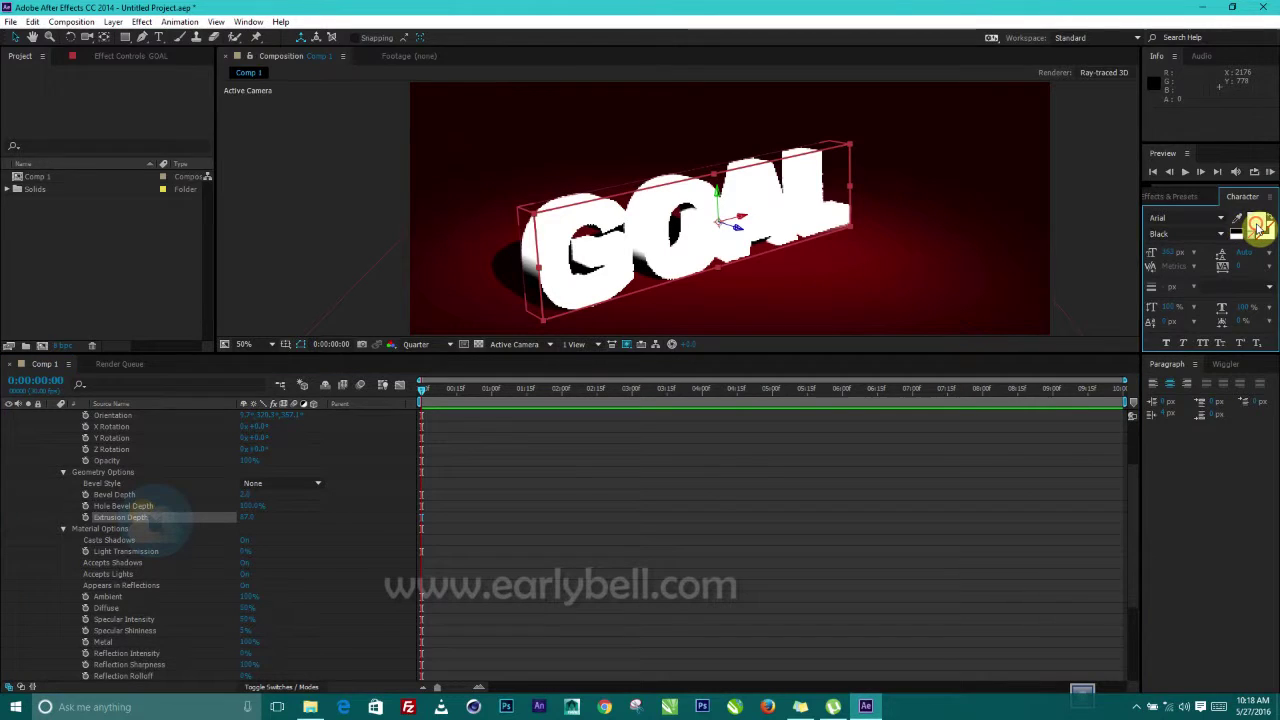
{"action": "left_click", "coordinate": [76, 86]}
{"action": "left_click", "coordinate": [80, 96]}
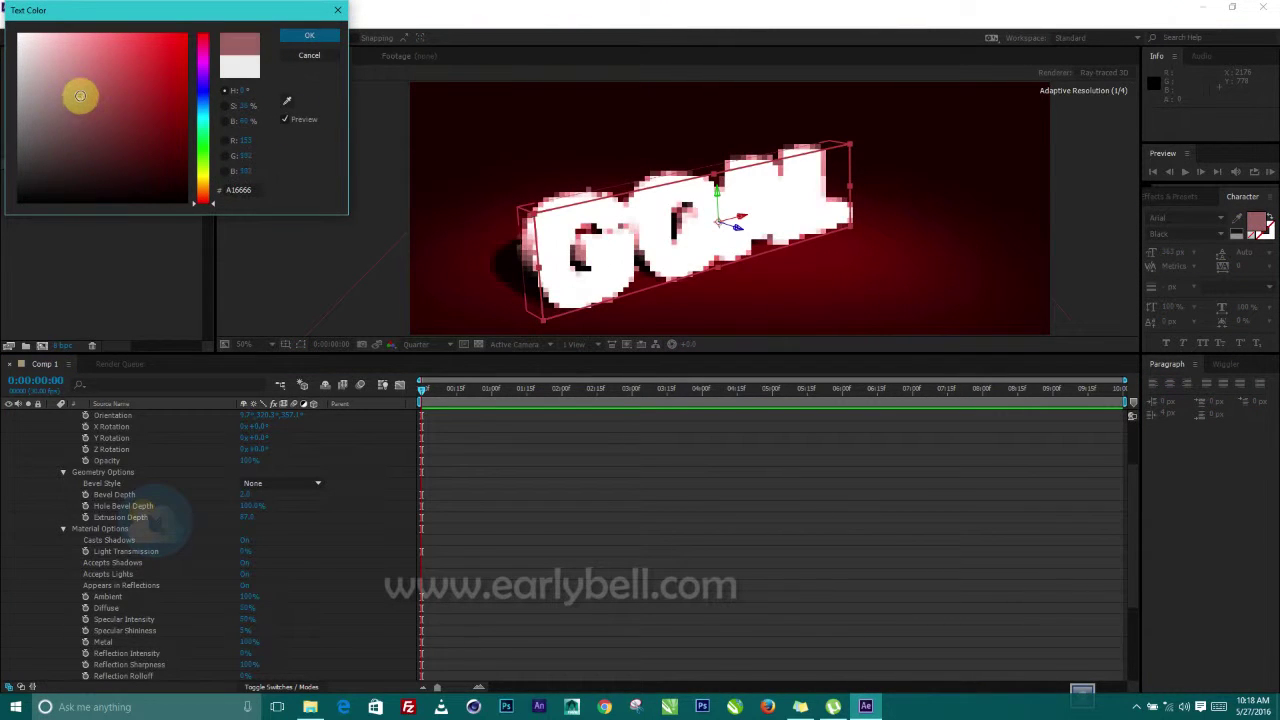
{"action": "mouse_move", "coordinate": [79, 88]}
{"action": "left_mouse_down"}
{"action": "mouse_move", "coordinate": [66, 63]}
{"action": "mouse_move", "coordinate": [143, 29]}
{"action": "mouse_move", "coordinate": [55, 35]}
{"action": "left_mouse_up"}
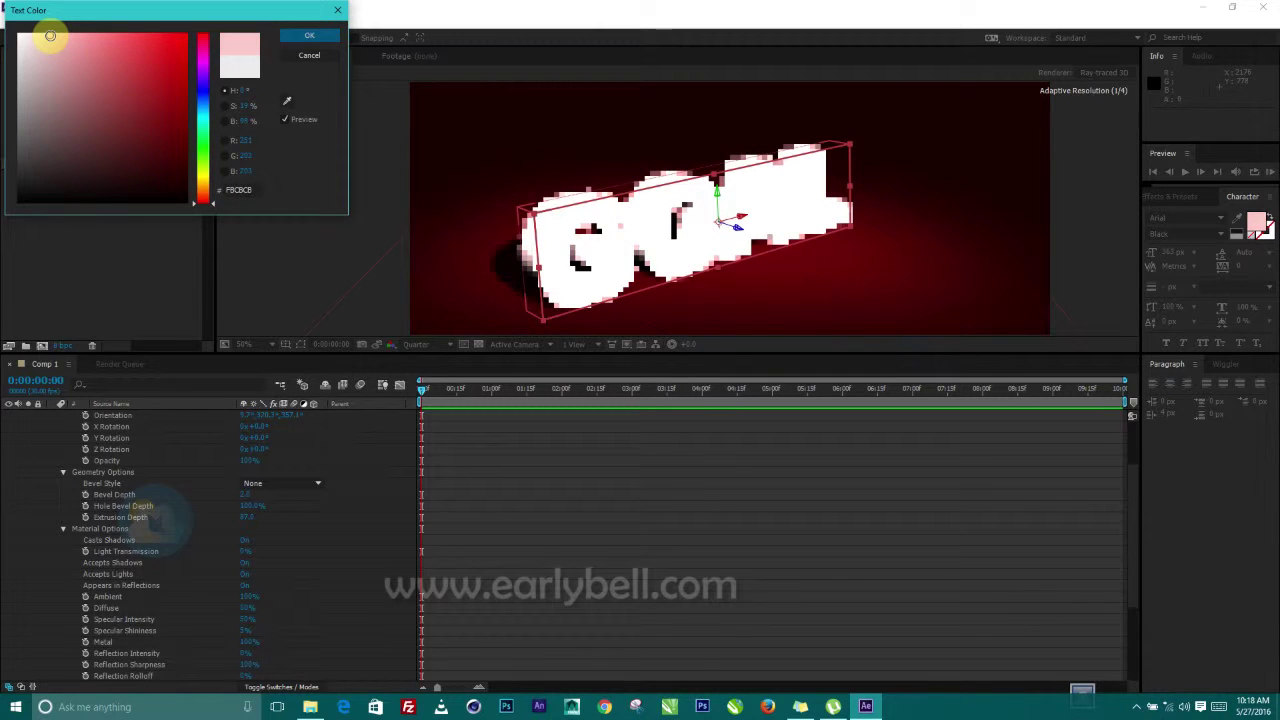
{"action": "left_click", "coordinate": [307, 38]}
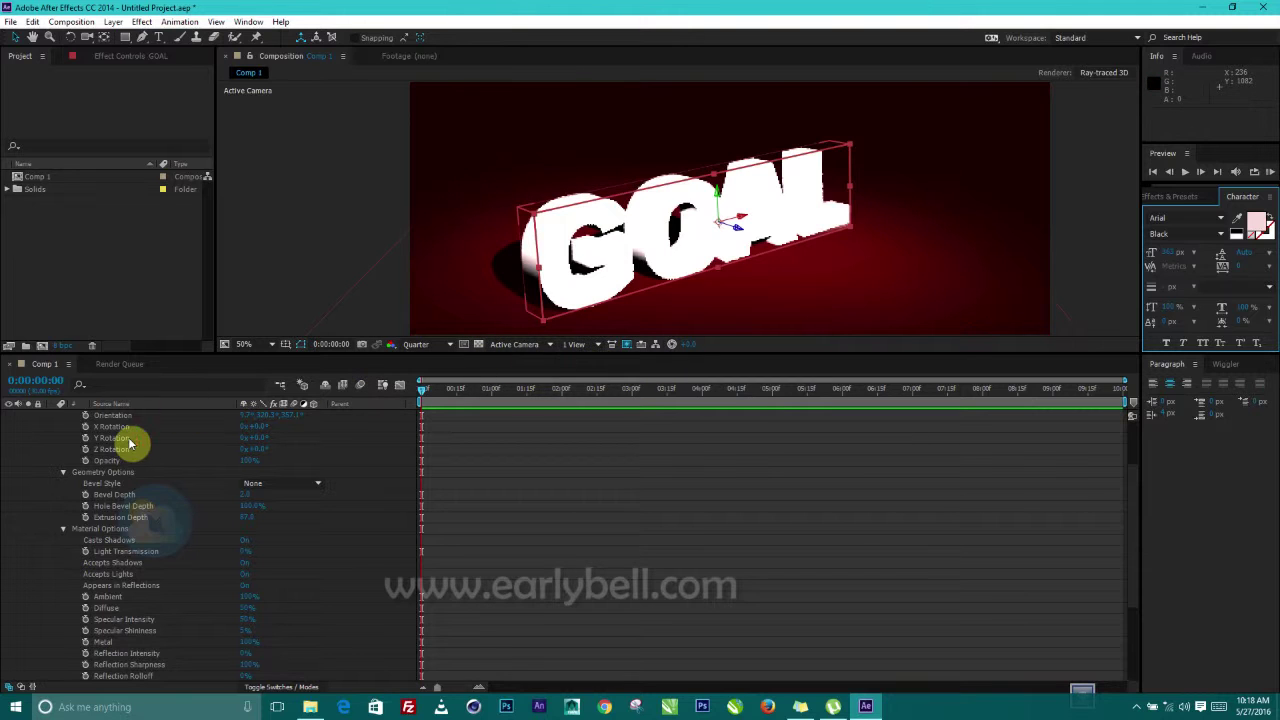
Turn the extruded GOAL text to a Y orientation of about 317.3° and set the preview resolution to Full.
{"action": "scroll", "coordinate": [130, 440], "scroll_direction": "up", "scroll_amount": 3}
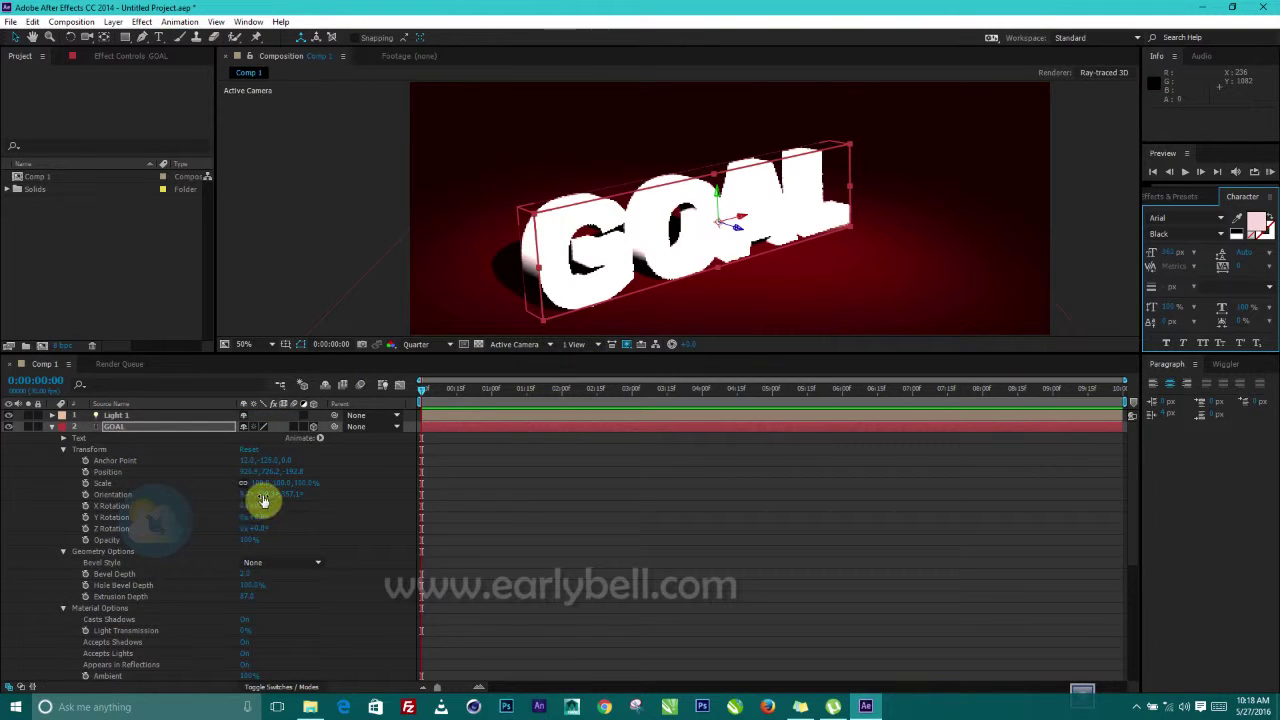
{"action": "left_click_drag", "start_coordinate": [260, 500], "coordinate": [294, 491]}
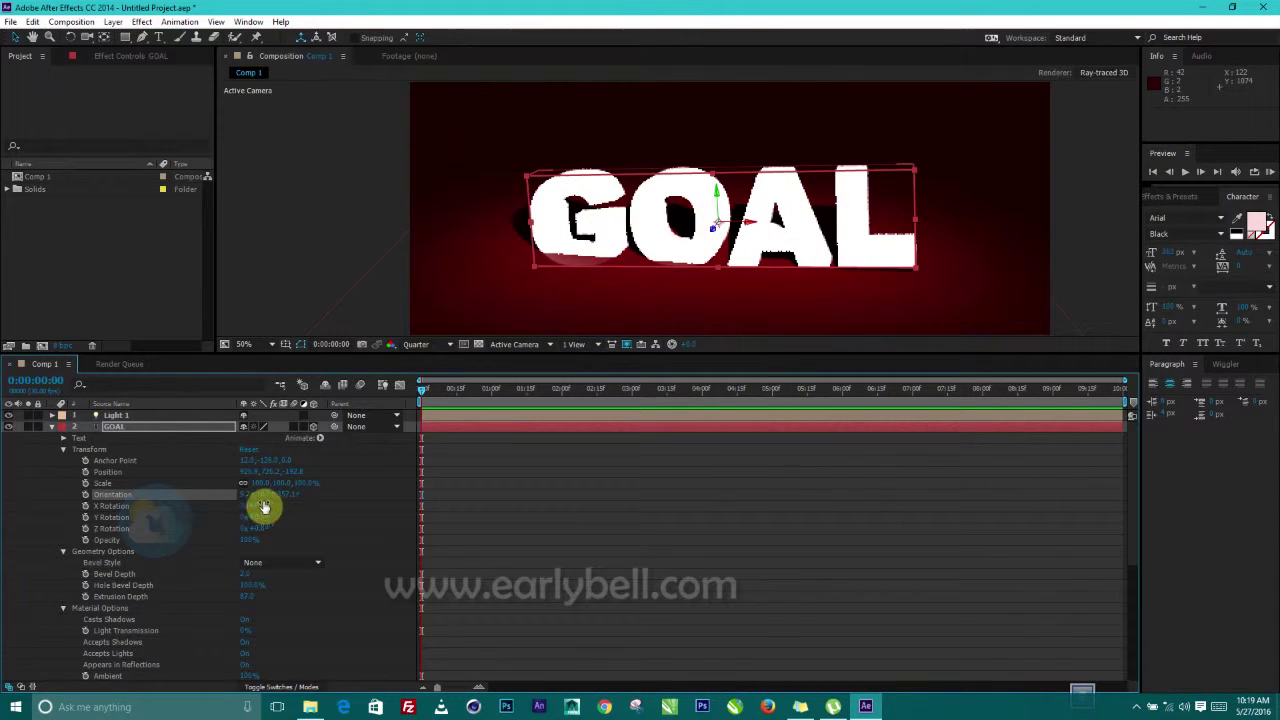
{"action": "left_click_drag", "start_coordinate": [268, 492], "coordinate": [296, 494]}
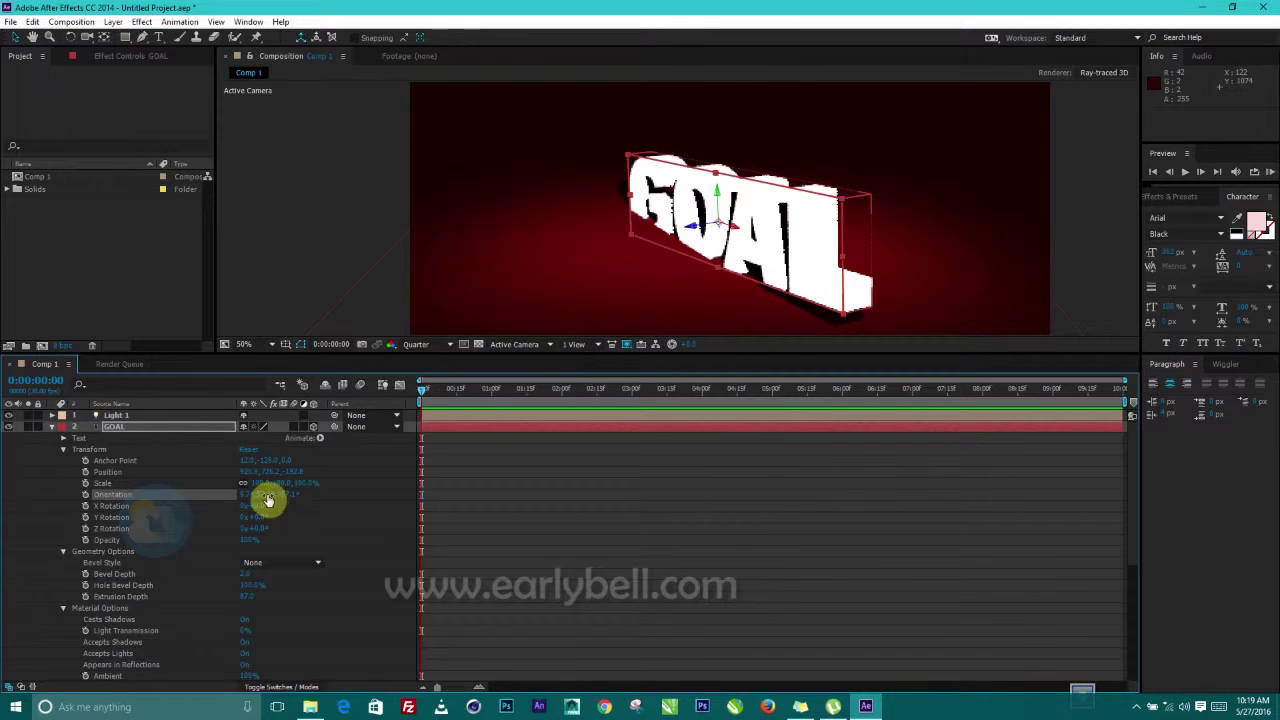
{"action": "left_click_drag", "start_coordinate": [262, 492], "coordinate": [191, 500]}
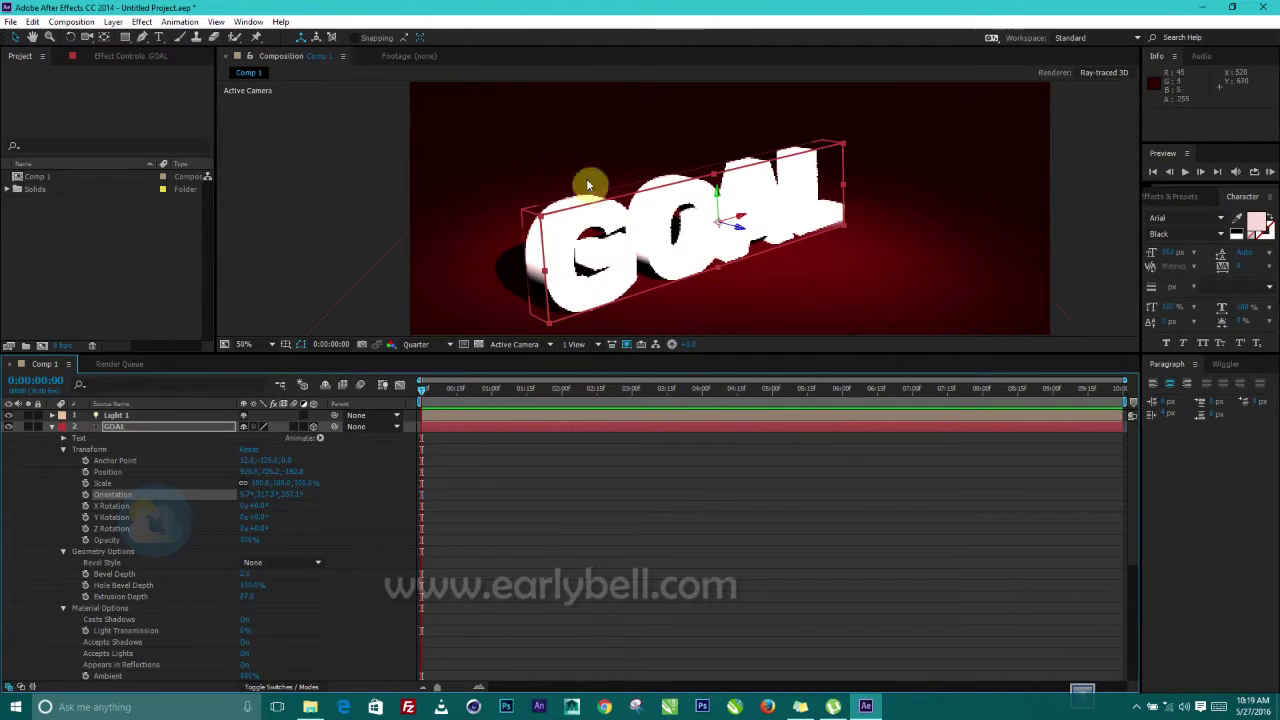
{"action": "left_click", "coordinate": [416, 345]}
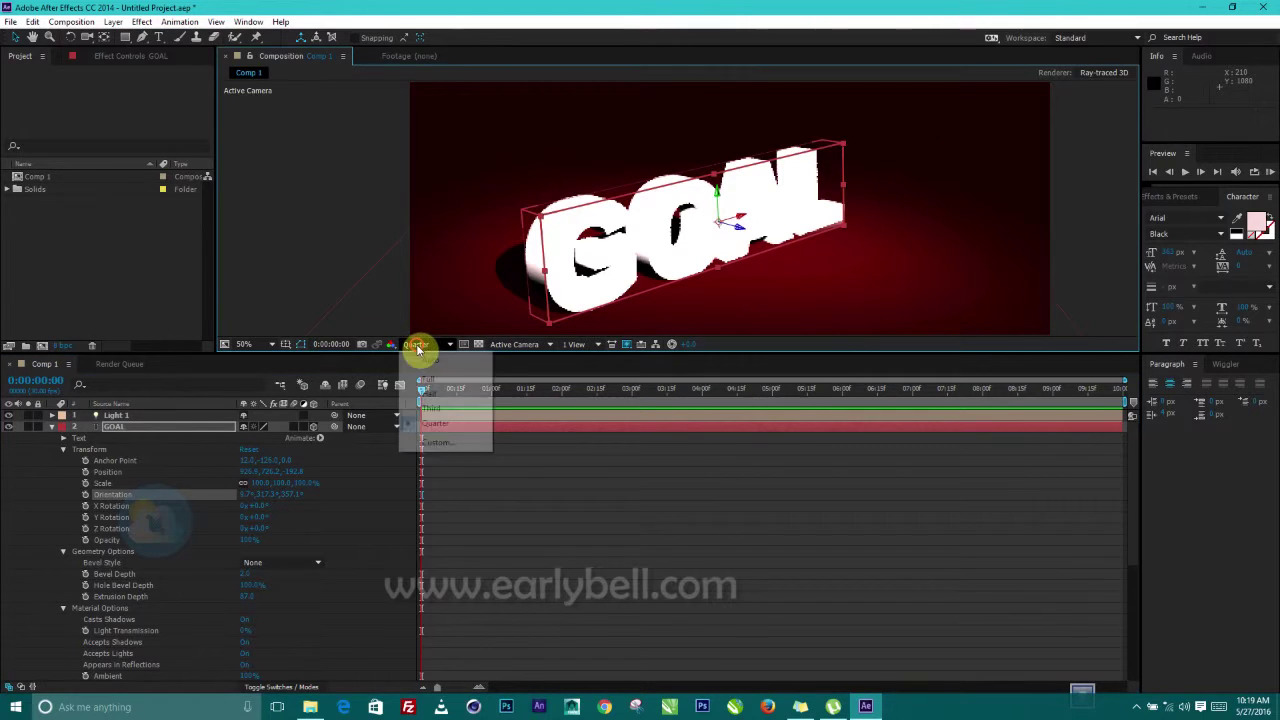
{"action": "left_click", "coordinate": [428, 377]}
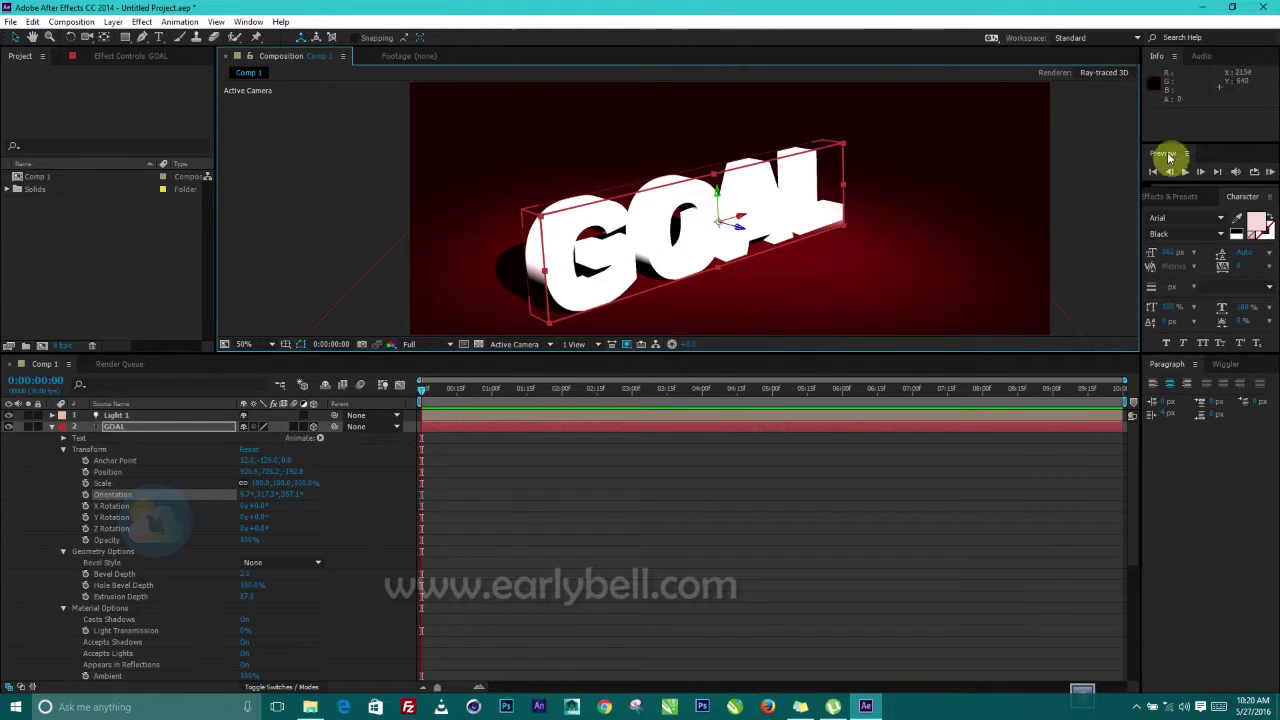
Browse the Text animation presets, looking through the 3D Text group and its neighbouring categories.
{"action": "left_click", "coordinate": [1191, 201]}
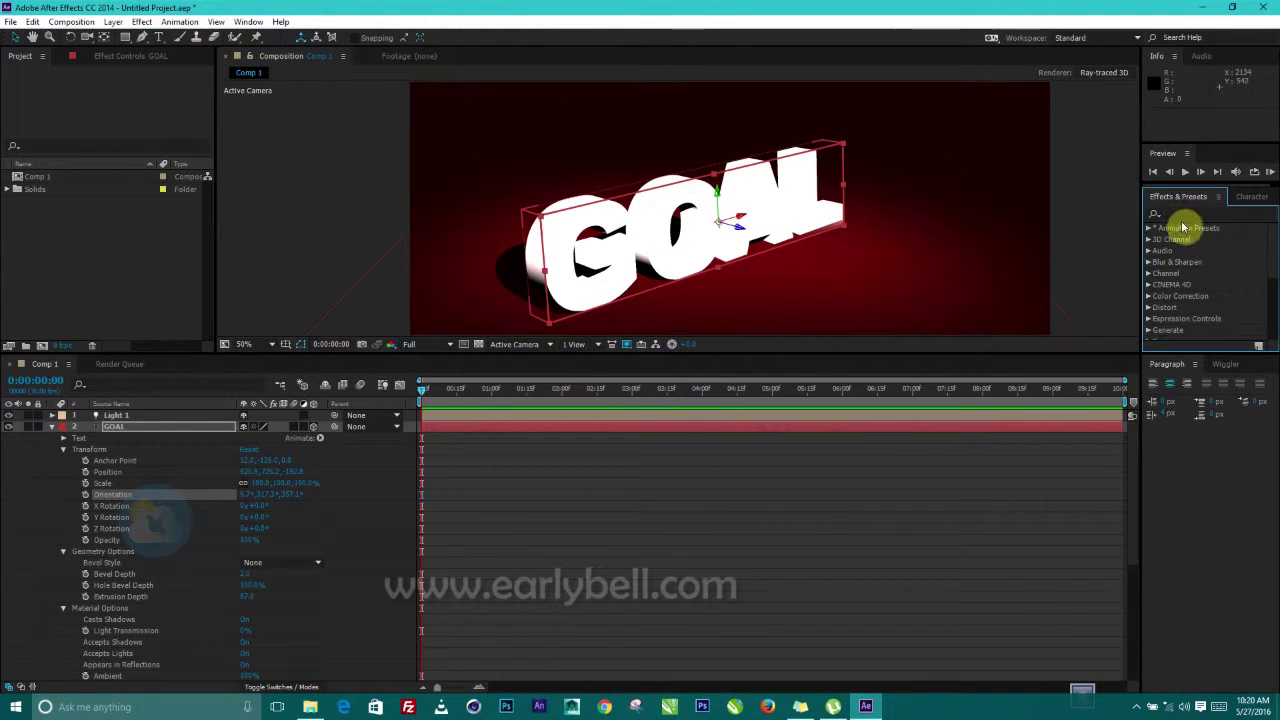
{"action": "left_click", "coordinate": [1158, 233]}
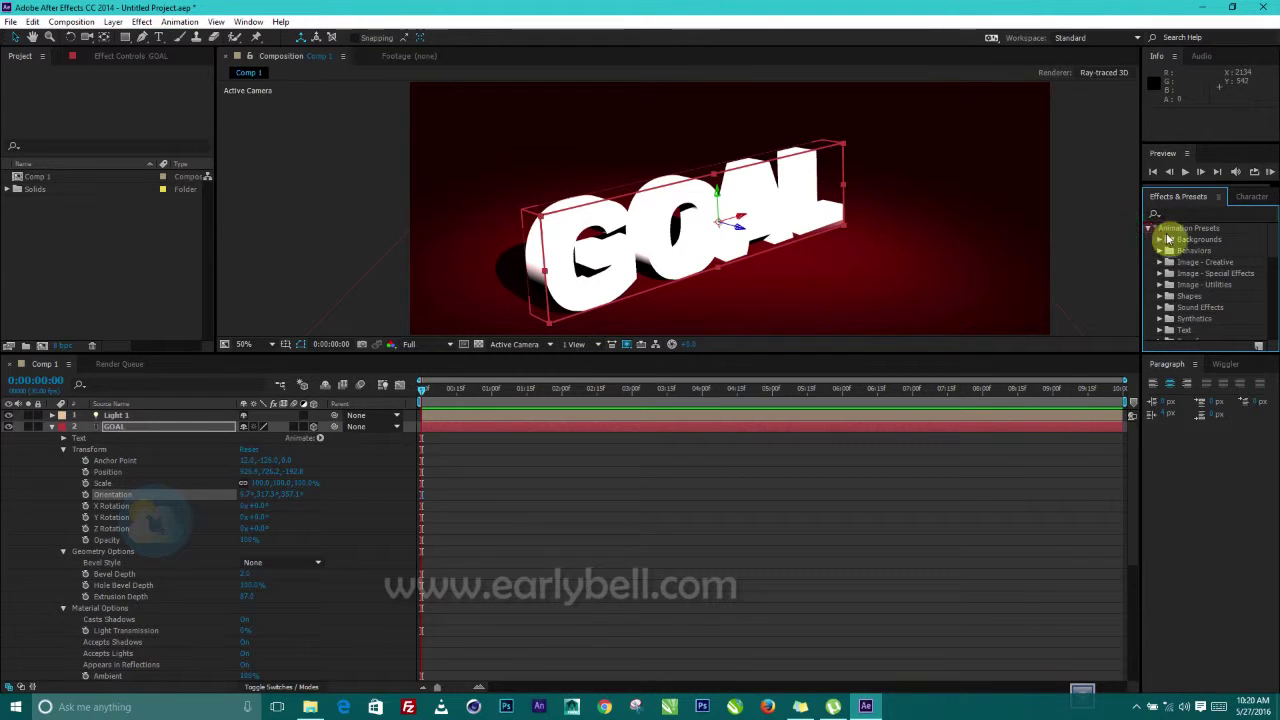
{"action": "scroll", "coordinate": [1185, 300], "scroll_direction": "down", "scroll_amount": 1}
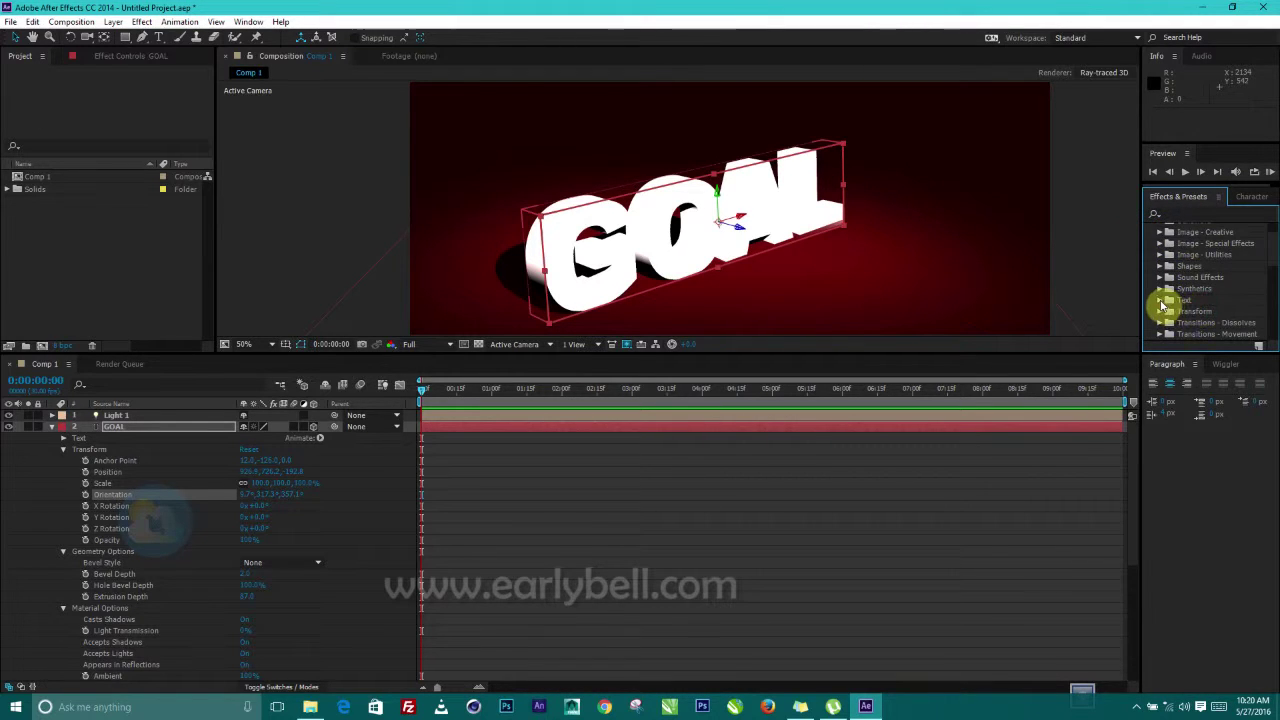
{"action": "left_click", "coordinate": [1160, 300]}
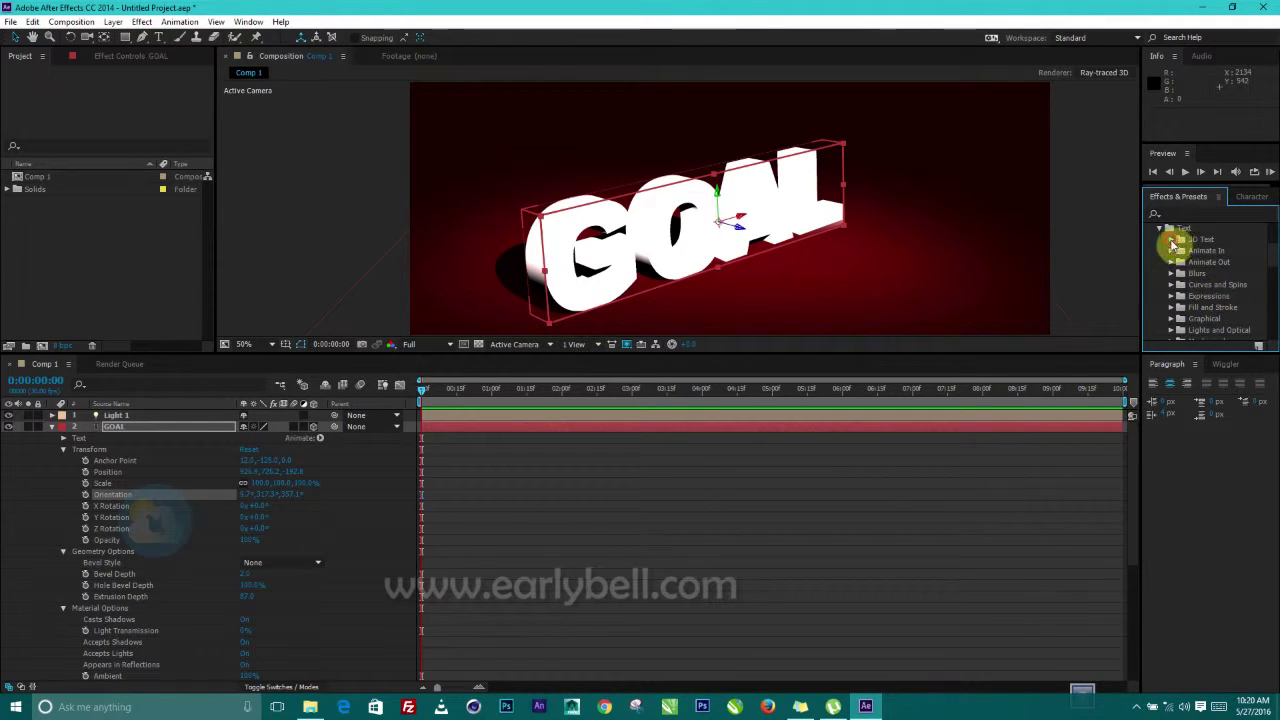
{"action": "left_click", "coordinate": [1172, 243]}
{"action": "scroll", "coordinate": [1213, 296], "scroll_direction": "down", "scroll_amount": 5}
{"action": "scroll", "coordinate": [1214, 300], "scroll_direction": "up", "scroll_amount": 6}
{"action": "scroll", "coordinate": [1215, 300], "scroll_direction": "down", "scroll_amount": 8}
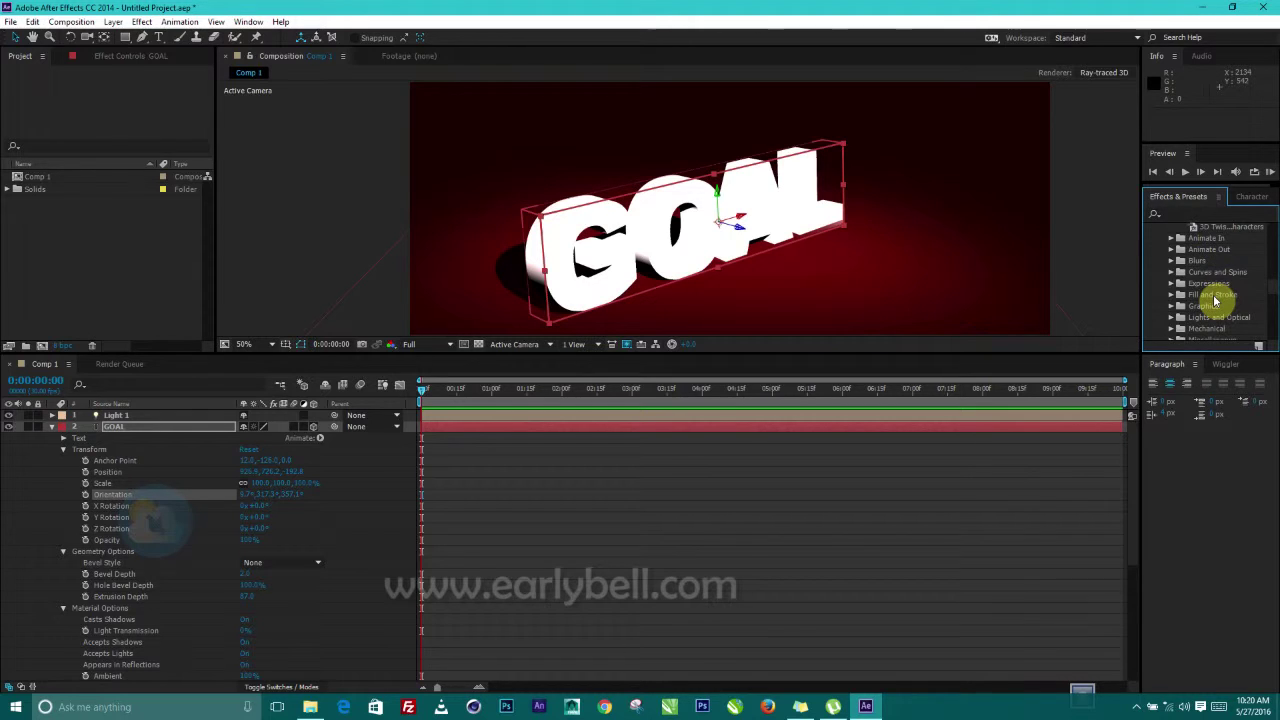
{"action": "scroll", "coordinate": [1215, 300], "scroll_direction": "up", "scroll_amount": 3}
Search the effects and presets for "exp" and look through the matching text presets.
{"action": "left_click", "coordinate": [1170, 213]}
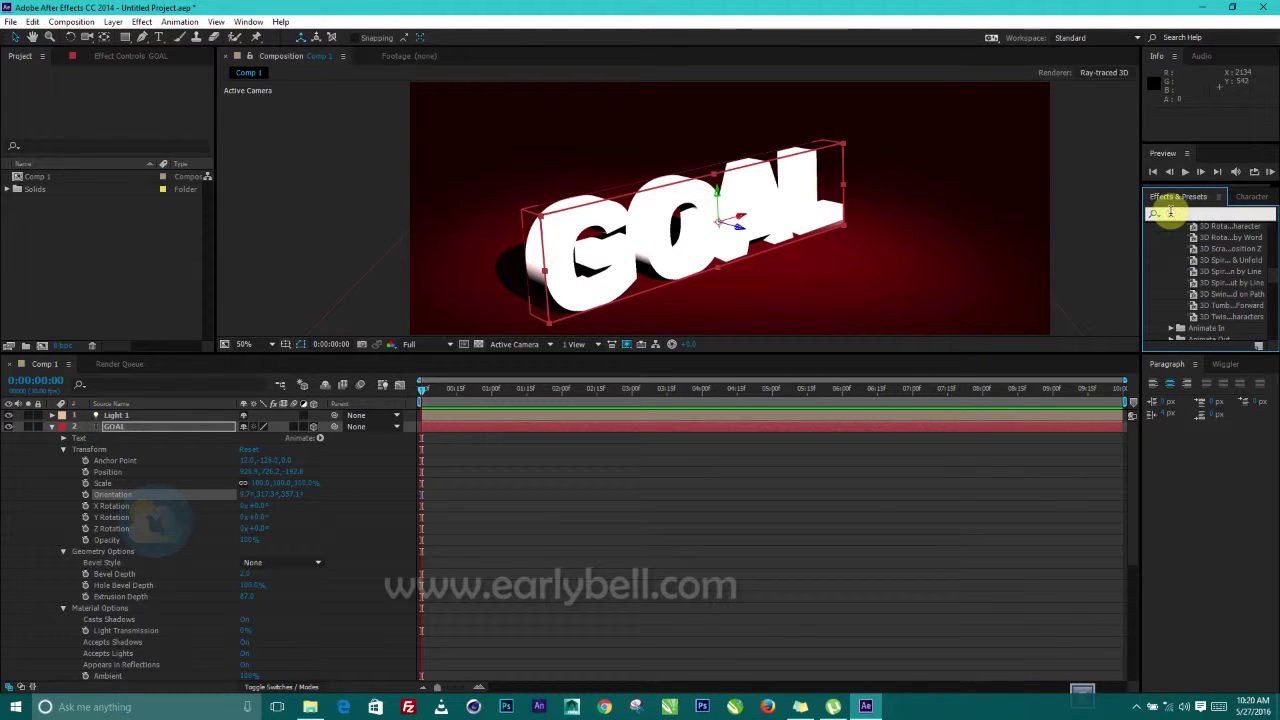
{"action": "type", "text": "epr"}
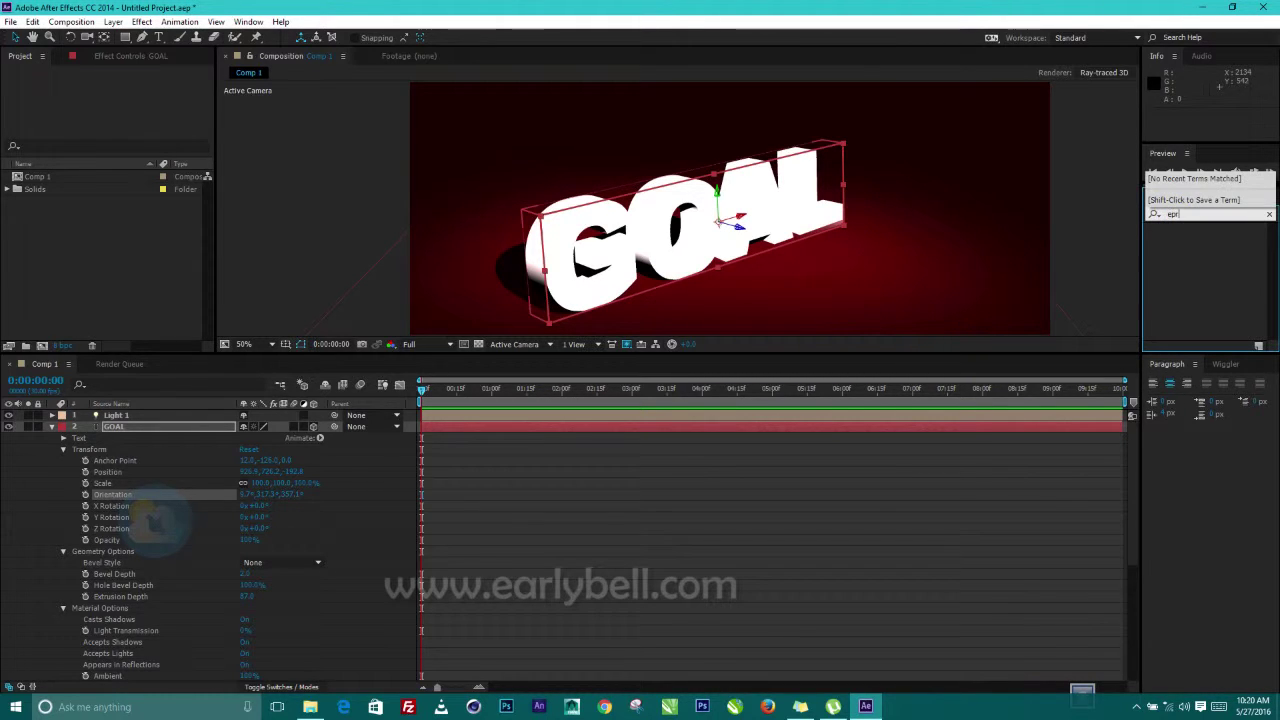
{"action": "key", "text": "BackSpace"}
{"action": "key", "text": "BackSpace"}
{"action": "type", "text": "xp"}
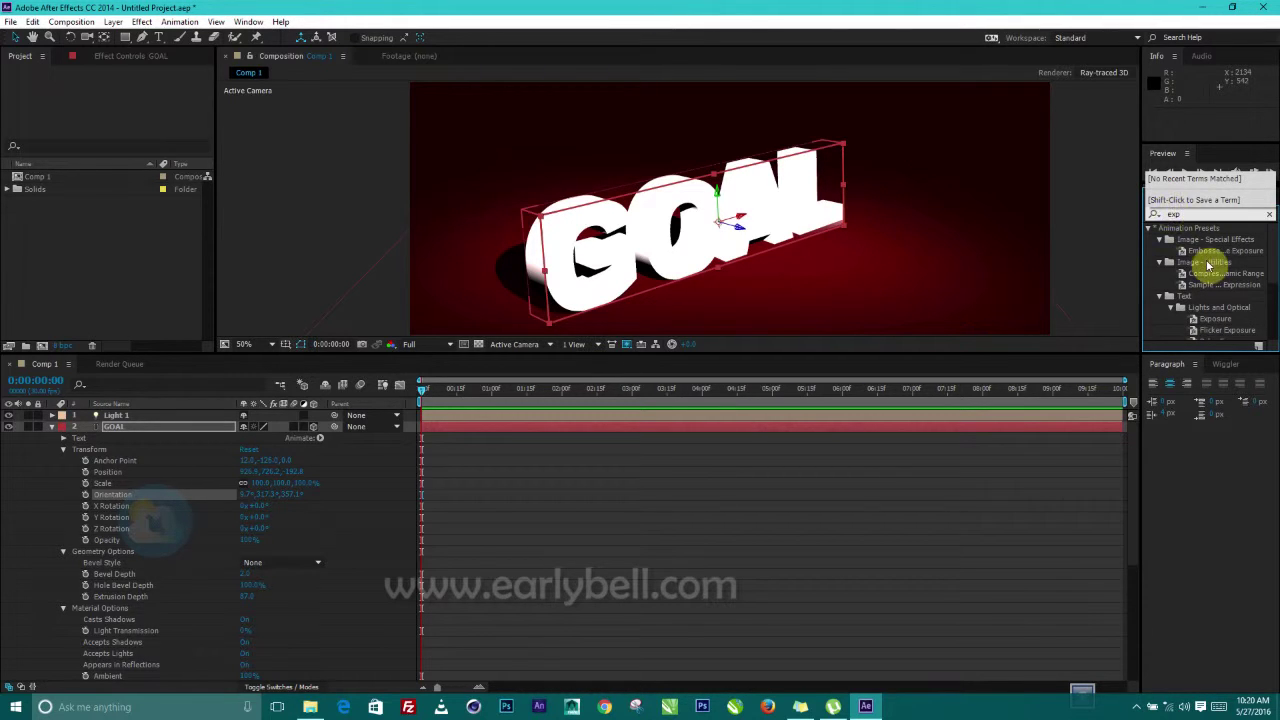
{"action": "scroll", "coordinate": [1215, 285], "scroll_direction": "down", "scroll_amount": 3}
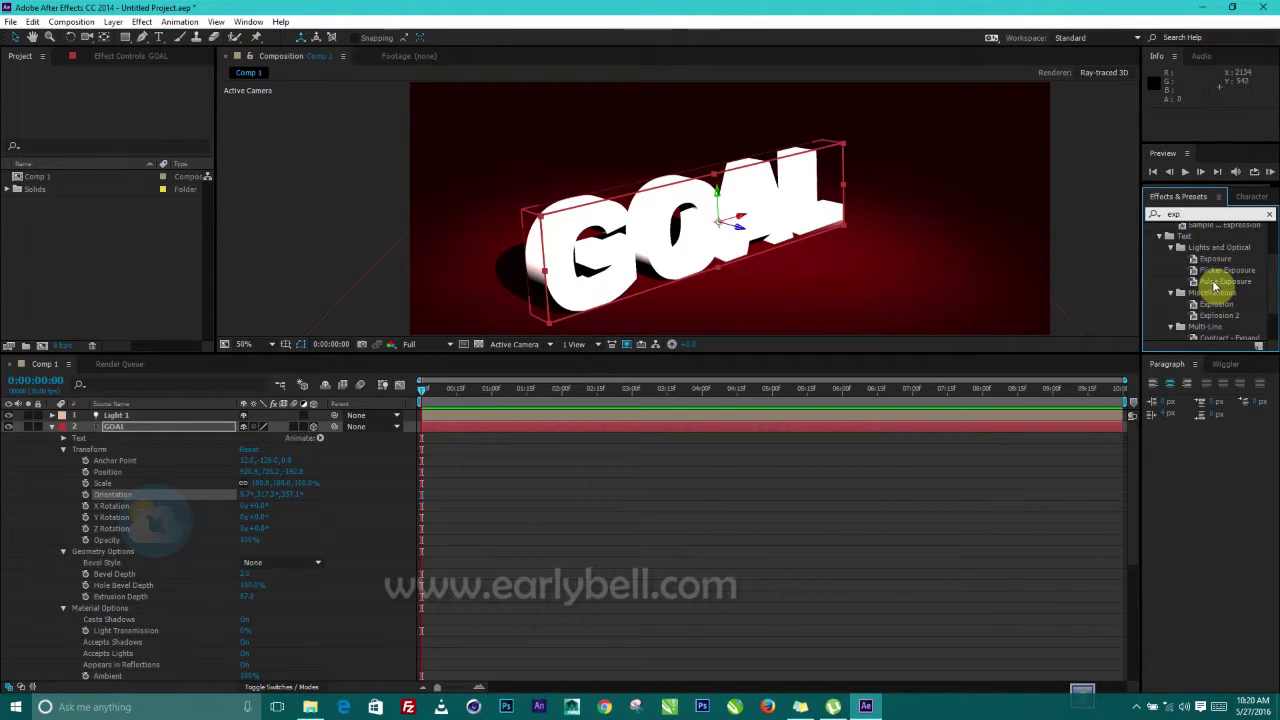
{"action": "scroll", "coordinate": [1215, 287], "scroll_direction": "down", "scroll_amount": 2}
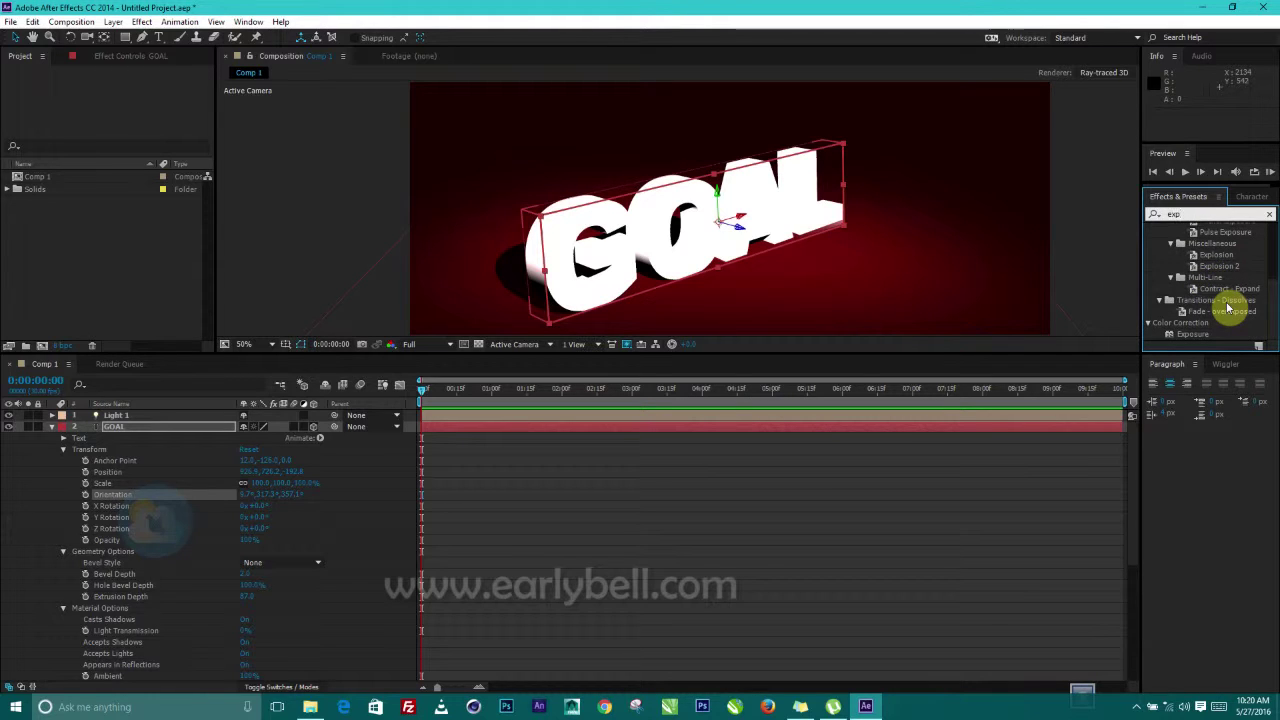
Narrow the preset search to "expre", widen it back to "exp" and look through the matches again.
{"action": "type", "text": "l"}
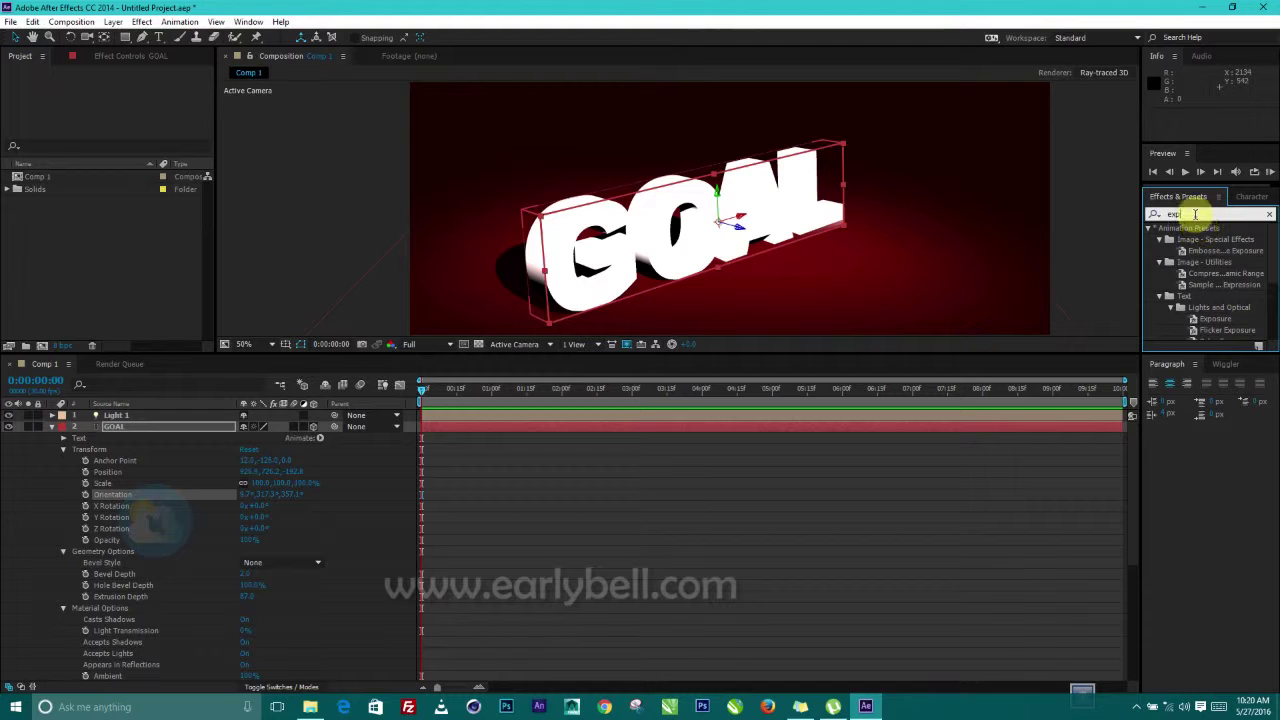
{"action": "type", "text": "re"}
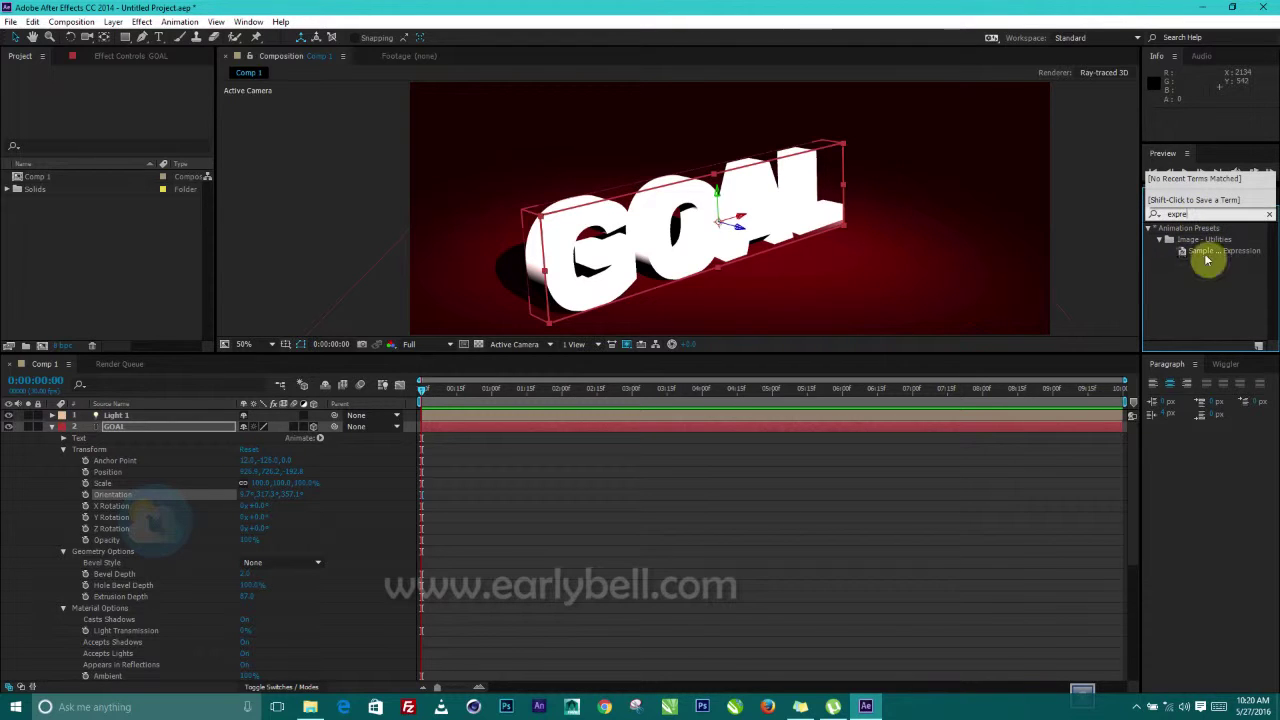
{"action": "left_click", "coordinate": [1205, 214]}
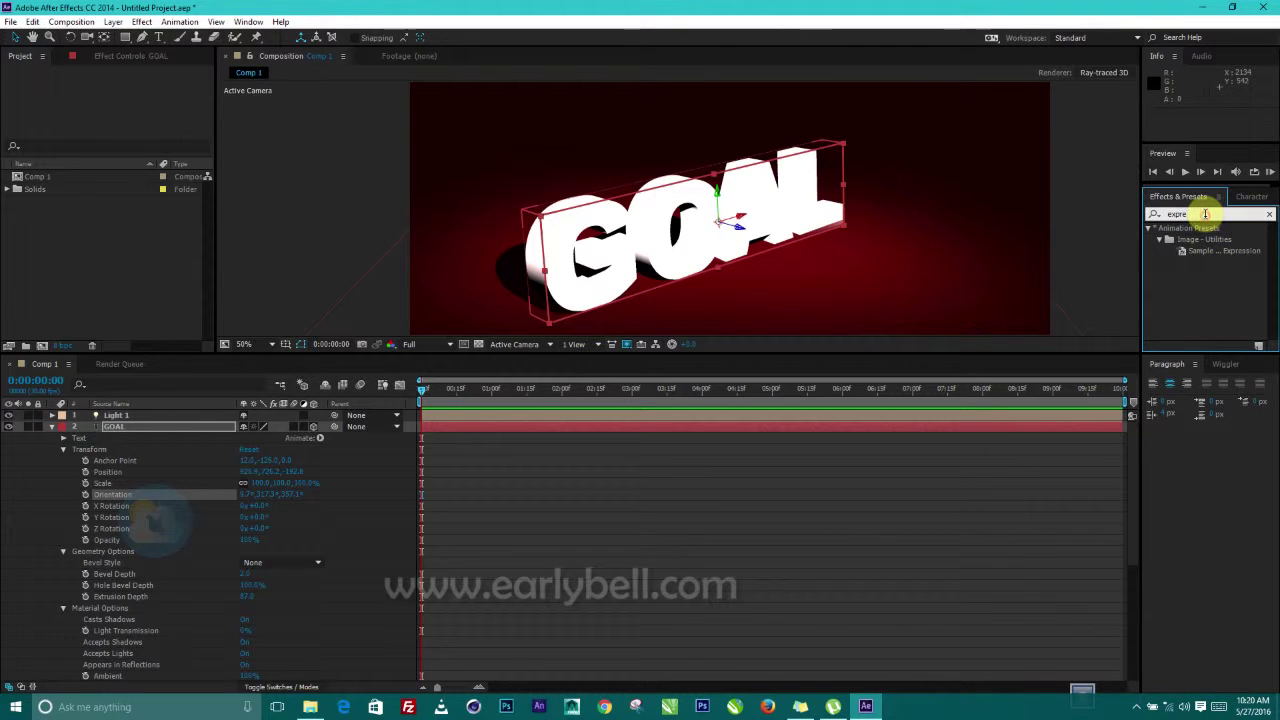
{"action": "key", "text": "BackSpace"}
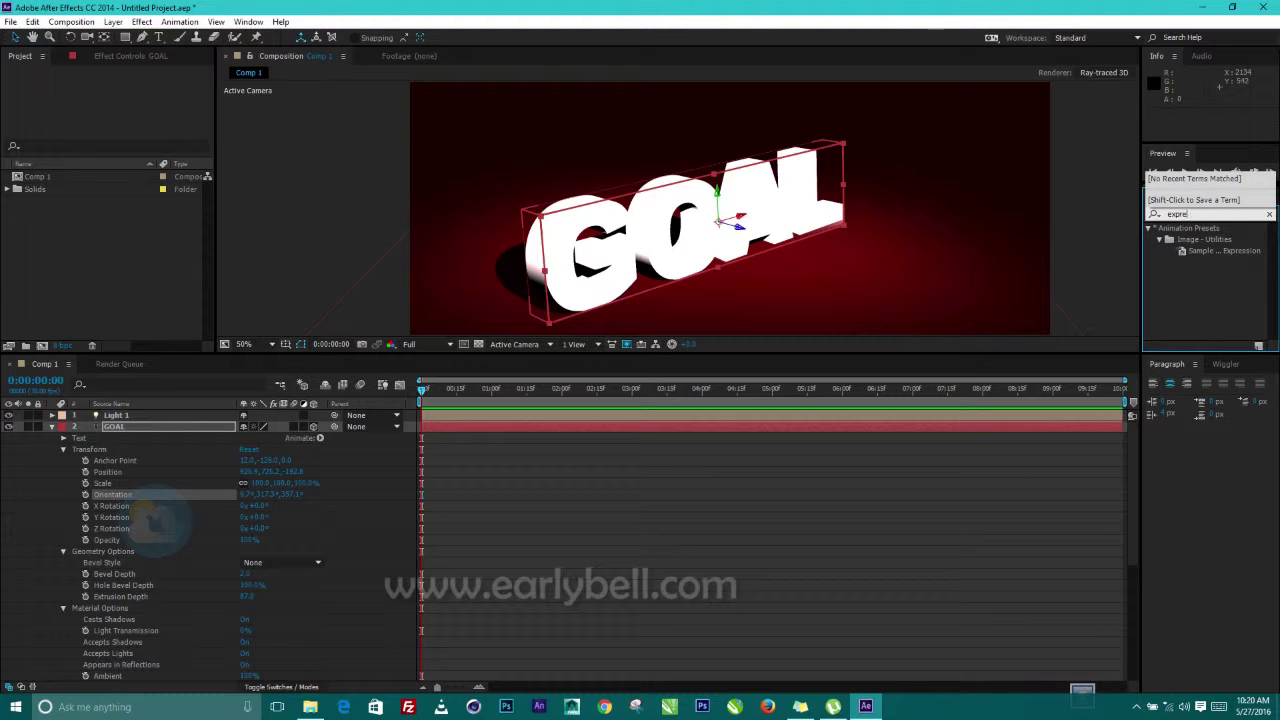
{"action": "key", "text": "BackSpace"}
{"action": "key", "text": "BackSpace"}
{"action": "key", "text": "BackSpace"}
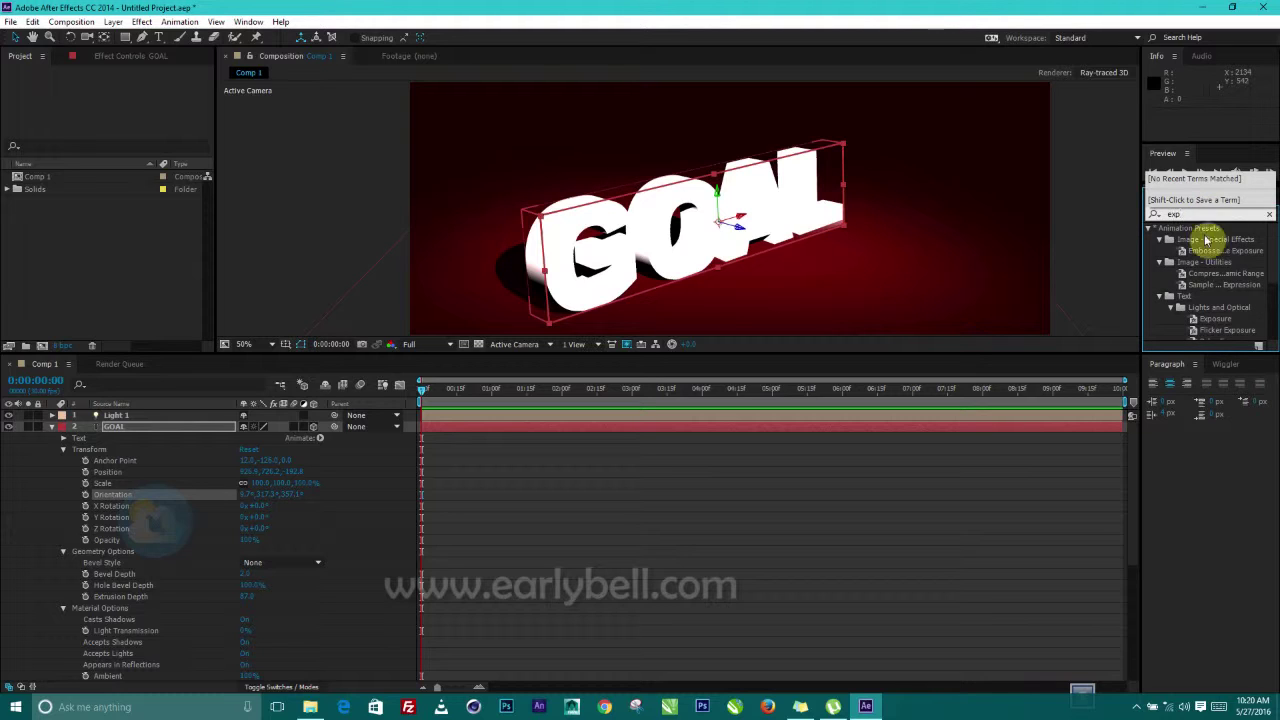
{"action": "scroll", "coordinate": [1213, 280], "scroll_direction": "down", "scroll_amount": 5}
{"action": "scroll", "coordinate": [1218, 278], "scroll_direction": "up", "scroll_amount": 5}
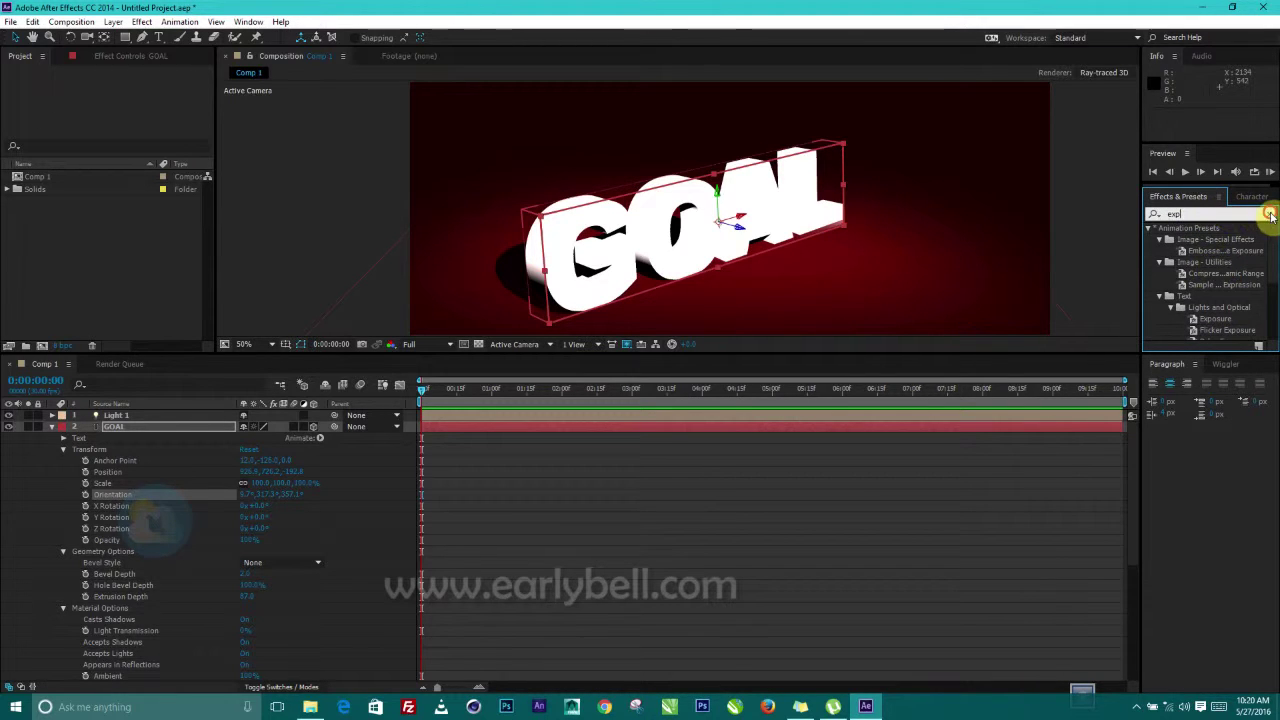
Clear the preset search and look through the subcategories of the Text animation presets.
{"action": "left_click", "coordinate": [1270, 215]}
{"action": "left_click", "coordinate": [1150, 232]}
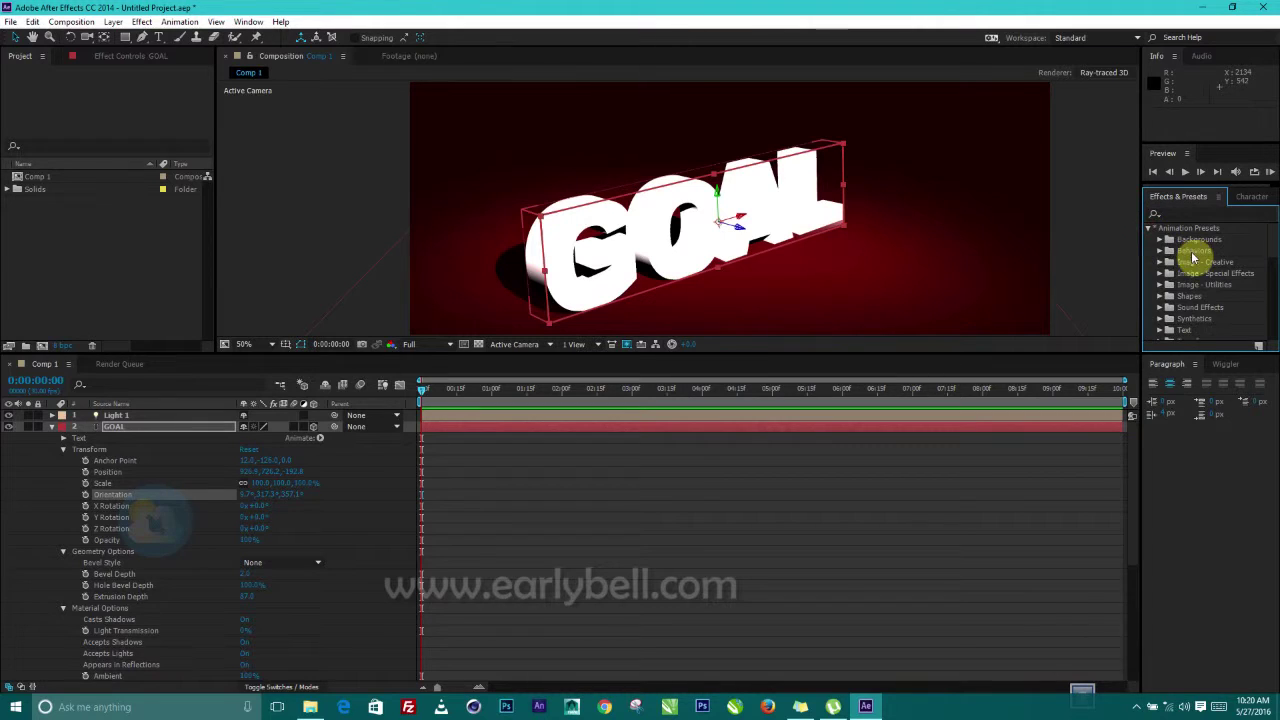
{"action": "scroll", "coordinate": [1190, 278], "scroll_direction": "down", "scroll_amount": 2}
{"action": "left_click", "coordinate": [1160, 271]}
{"action": "scroll", "coordinate": [1203, 285], "scroll_direction": "down", "scroll_amount": 4}
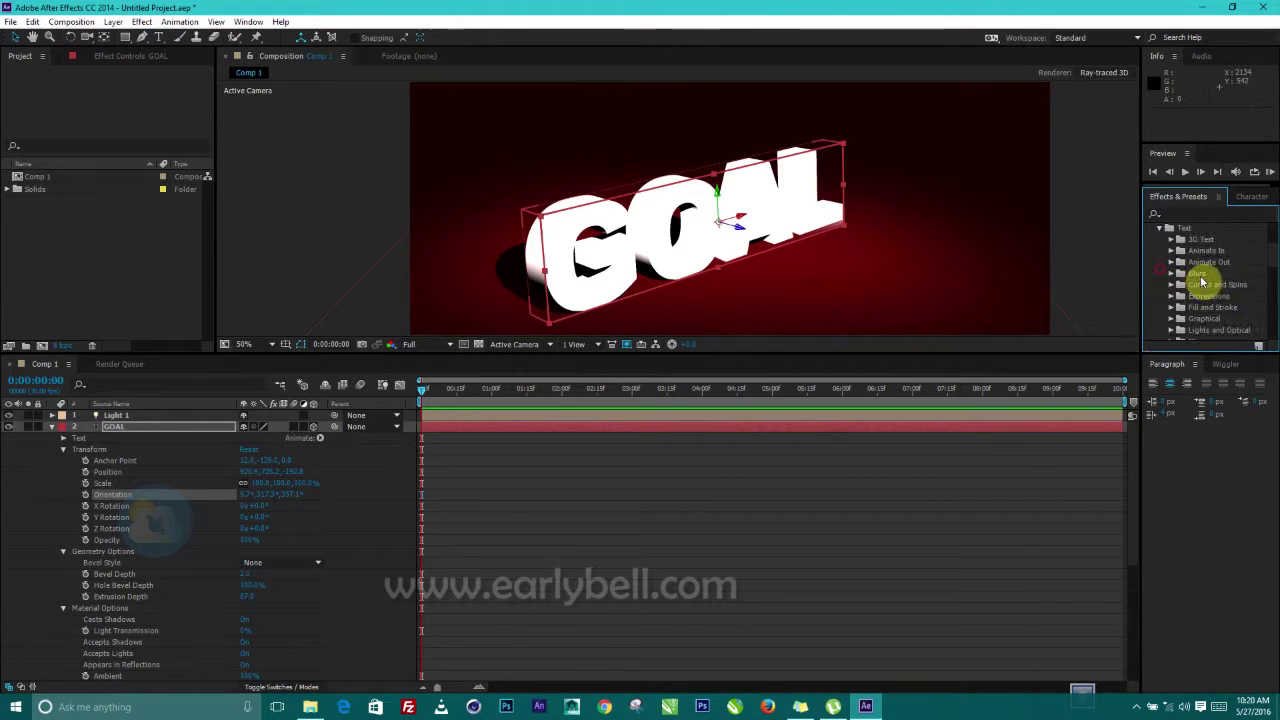
{"action": "scroll", "coordinate": [1203, 285], "scroll_direction": "up", "scroll_amount": 3}
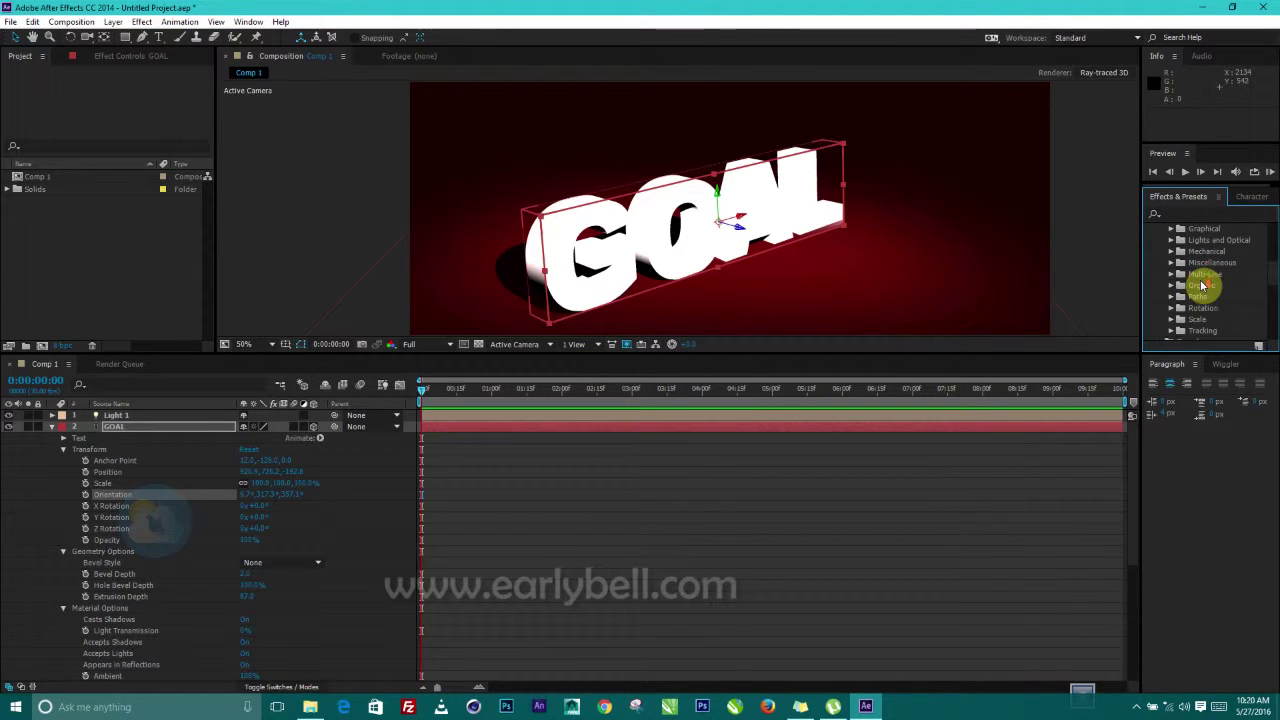
Examine the 3D Text, Animate In and Expressions text presets in a maximized Effects & Presets view, then restore the layout.
{"action": "key", "text": "grave"}
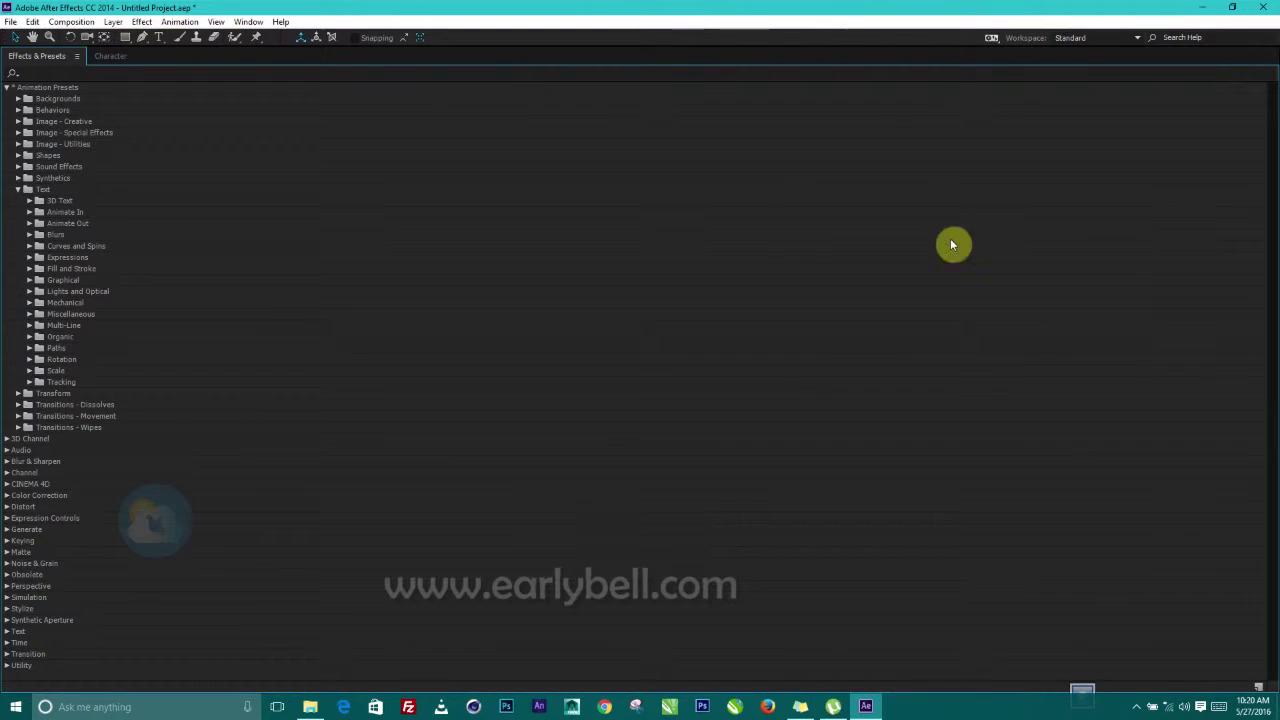
{"action": "left_click", "coordinate": [29, 202]}
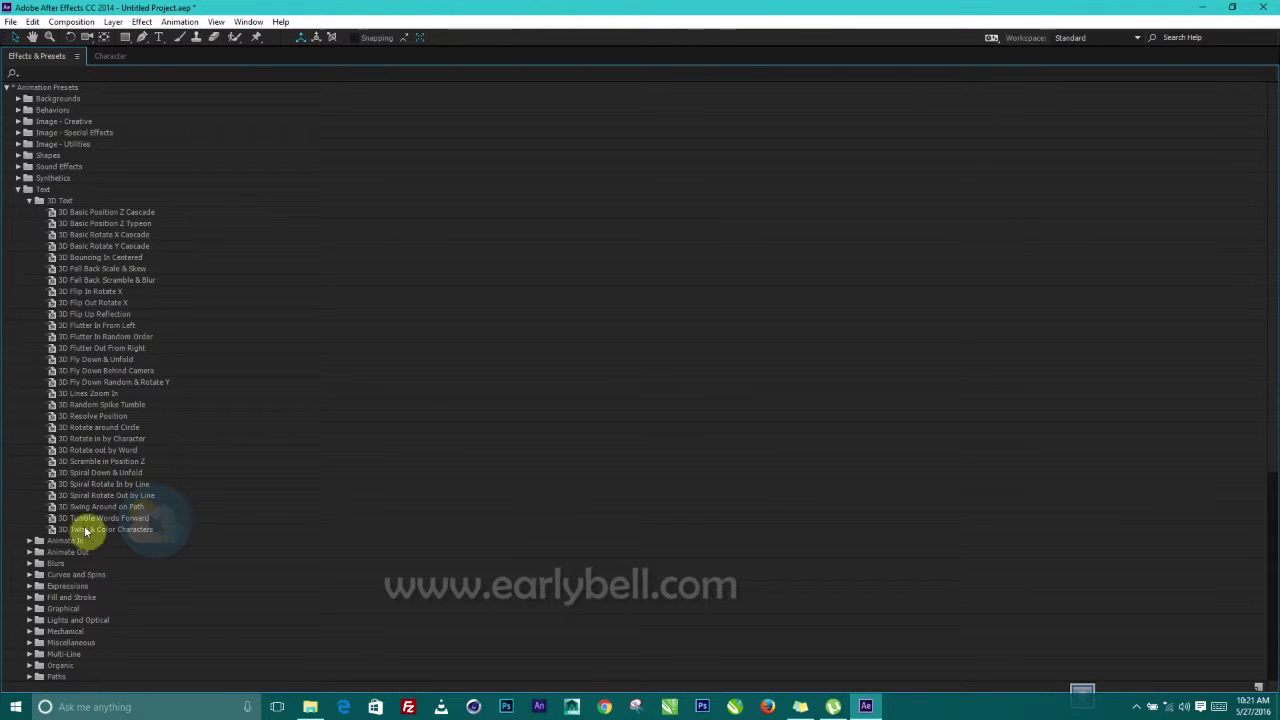
{"action": "left_click", "coordinate": [31, 543]}
{"action": "scroll", "coordinate": [43, 543], "scroll_direction": "down", "scroll_amount": 5}
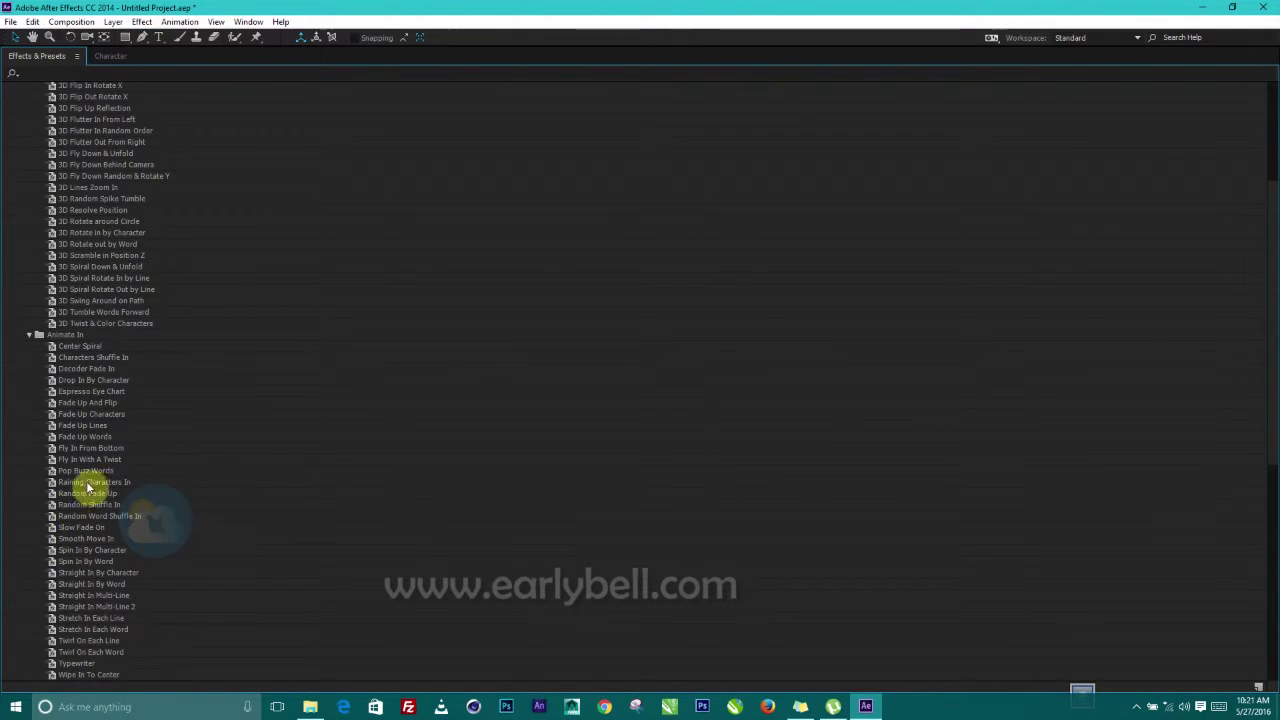
{"action": "scroll", "coordinate": [95, 490], "scroll_direction": "down", "scroll_amount": 5}
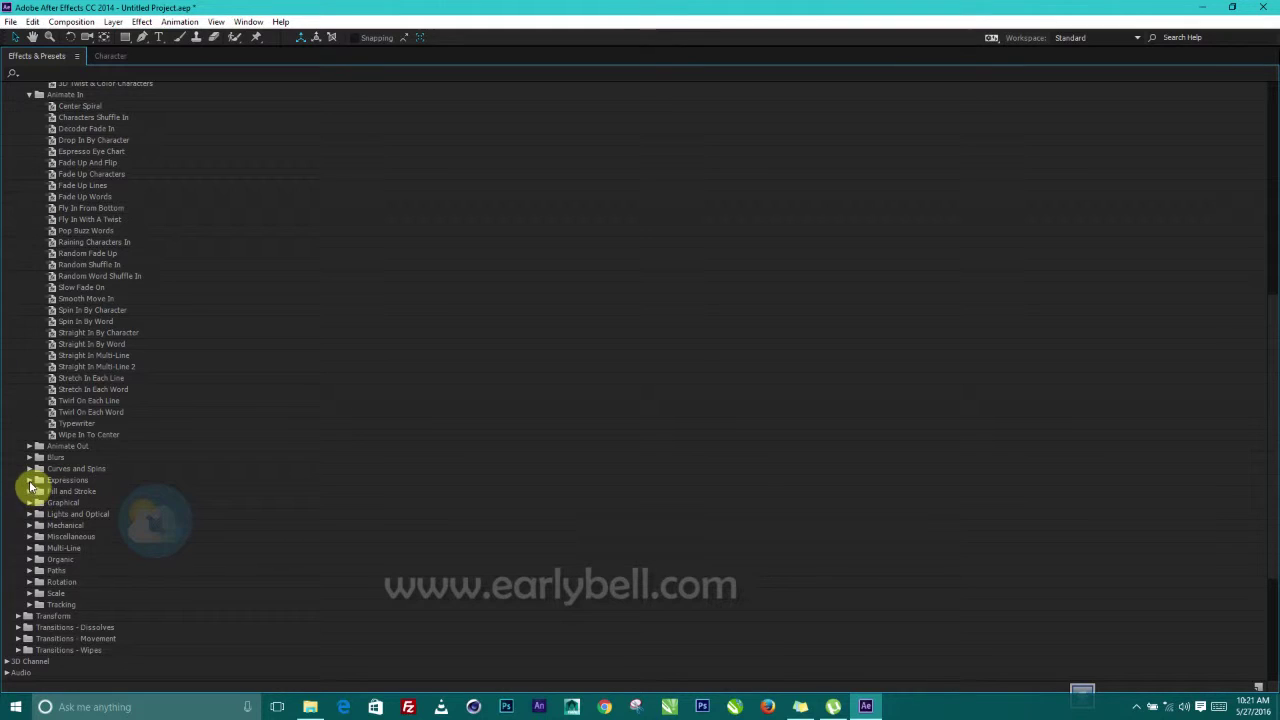
{"action": "left_click", "coordinate": [30, 482]}
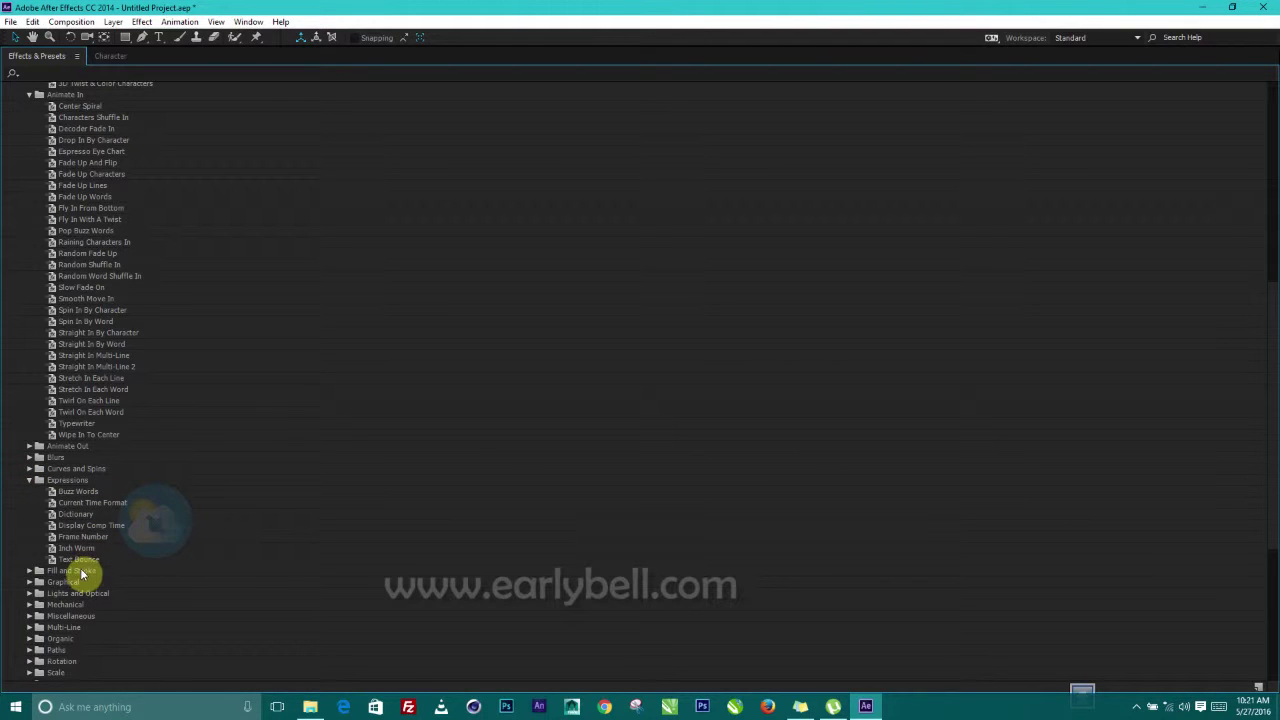
{"action": "scroll", "coordinate": [80, 571], "scroll_direction": "down", "scroll_amount": 1}
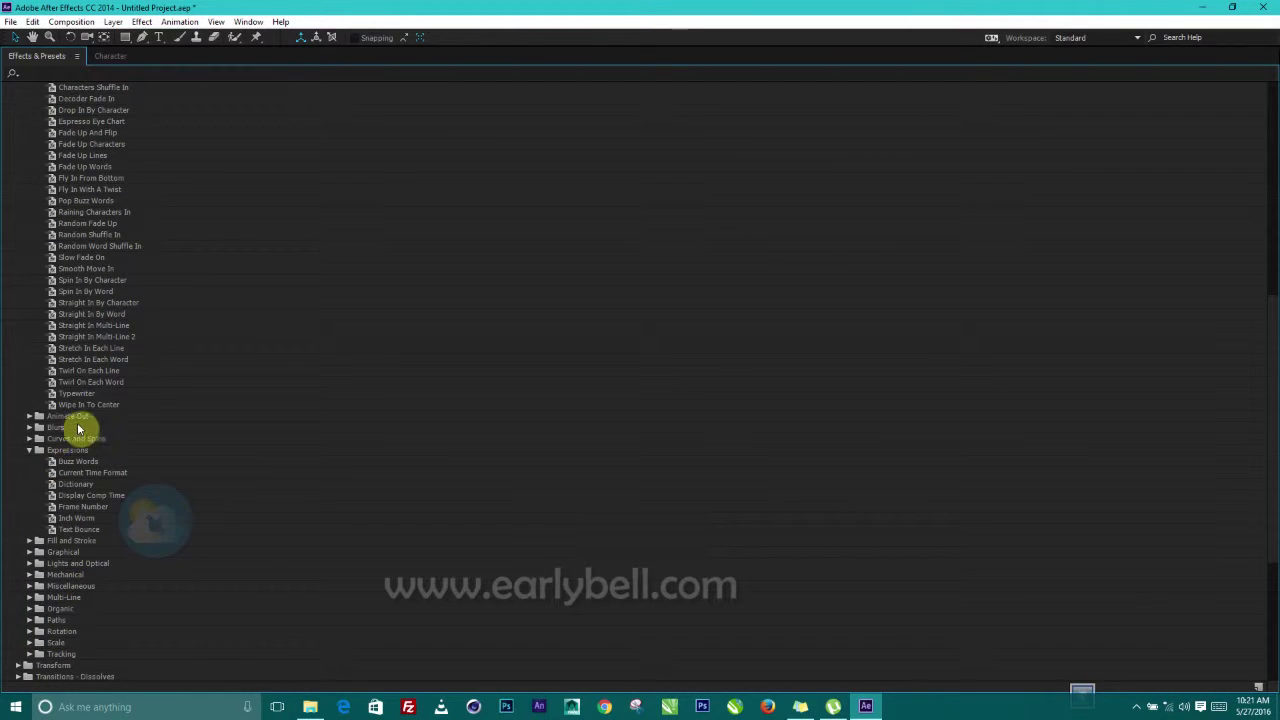
{"action": "scroll", "coordinate": [85, 416], "scroll_direction": "up", "scroll_amount": 3}
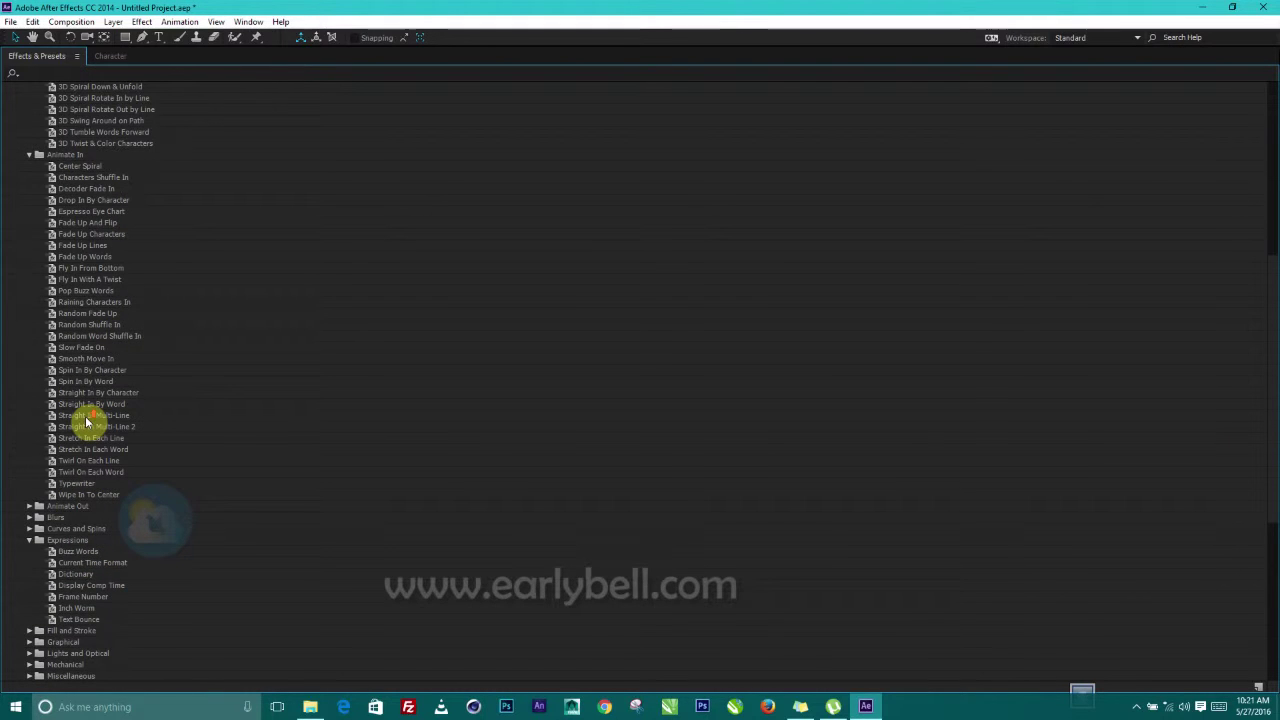
{"action": "scroll", "coordinate": [86, 426], "scroll_direction": "up", "scroll_amount": 10}
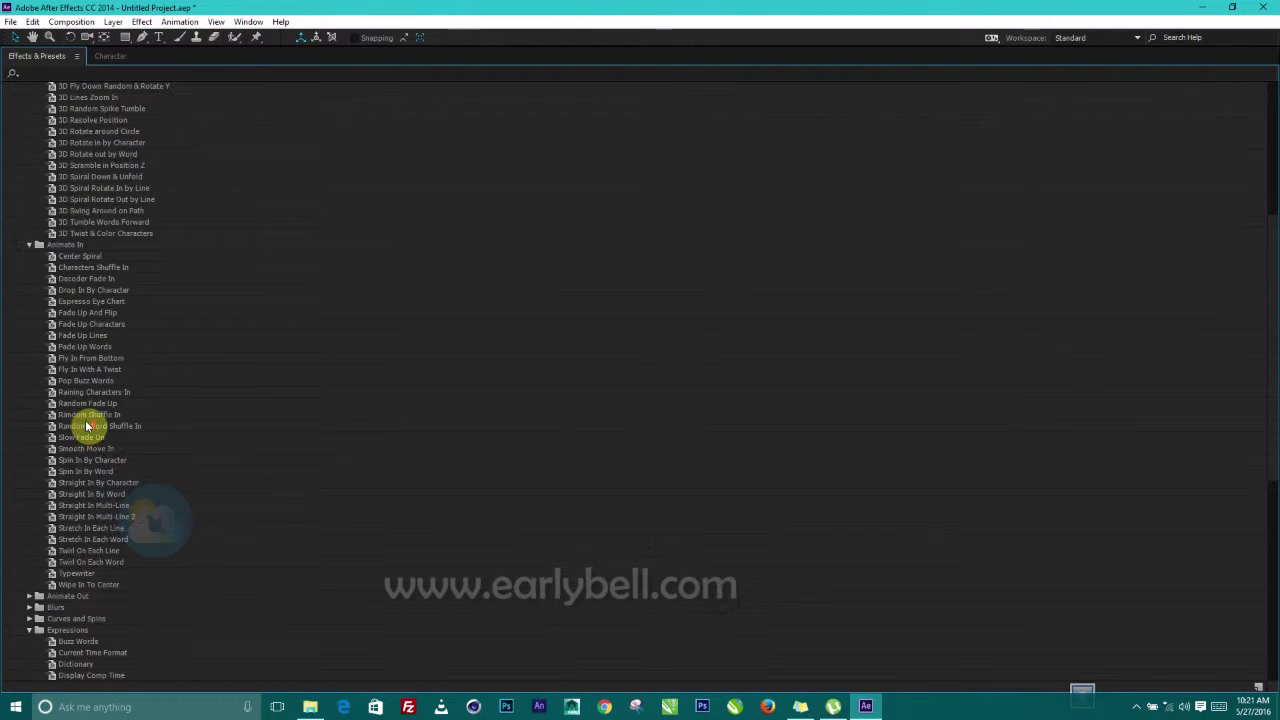
{"action": "scroll", "coordinate": [86, 426], "scroll_direction": "up", "scroll_amount": 2}
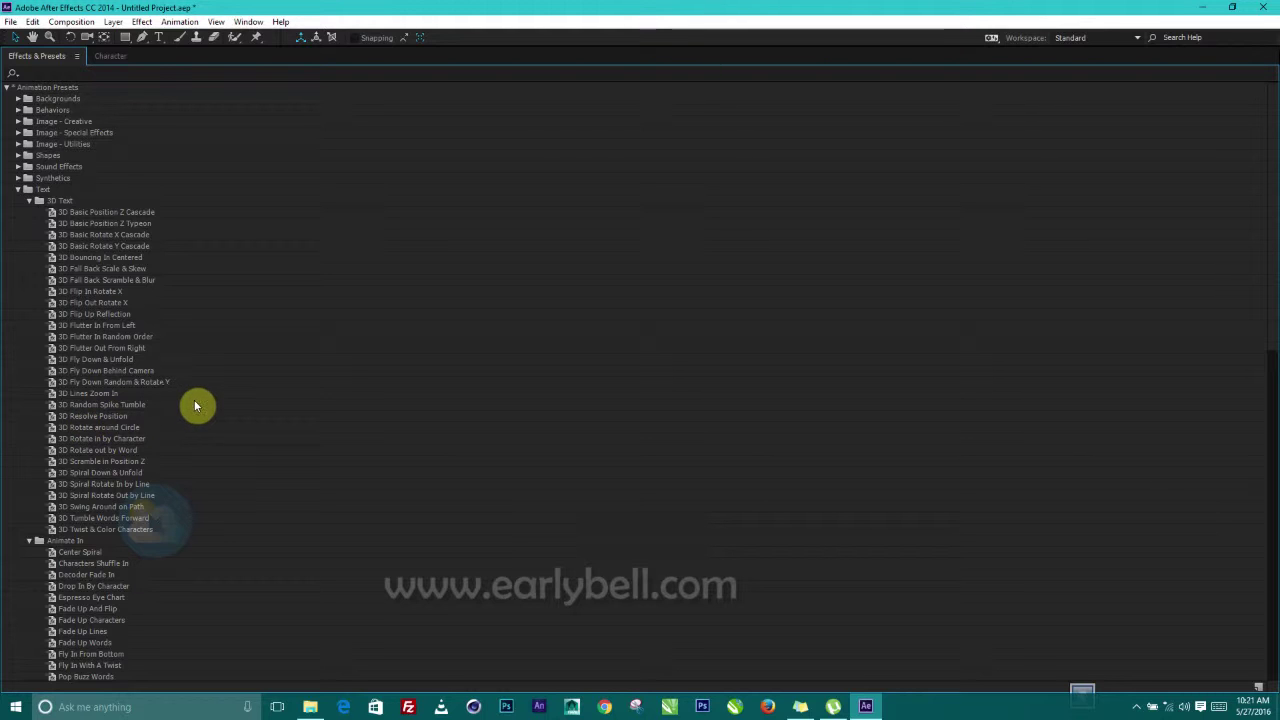
{"action": "key", "text": "grave"}
Apply the 3D Fly Down Behind Camera preset to the GOAL text at the start of the composition.
{"action": "scroll", "coordinate": [1205, 322], "scroll_direction": "down", "scroll_amount": 3}
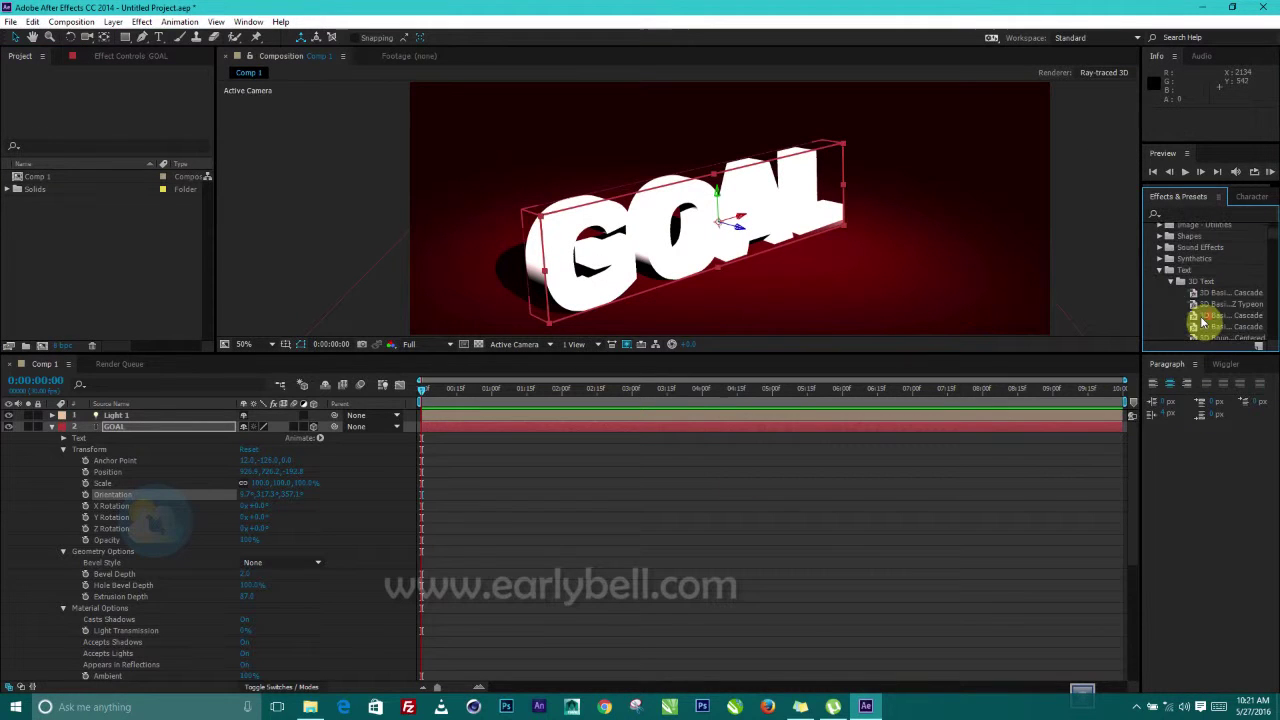
{"action": "scroll", "coordinate": [1206, 322], "scroll_direction": "down", "scroll_amount": 3}
{"action": "scroll", "coordinate": [1242, 329], "scroll_direction": "down", "scroll_amount": 4}
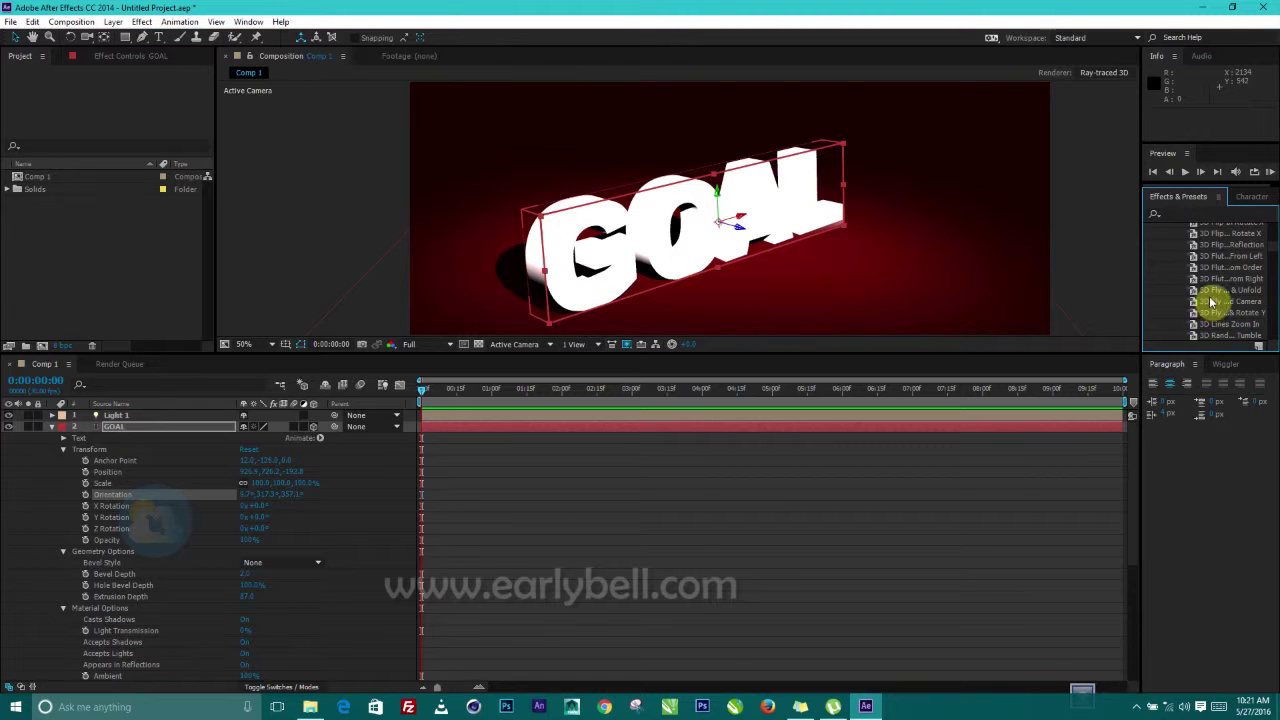
{"action": "left_click_drag", "start_coordinate": [1207, 305], "coordinate": [706, 251]}
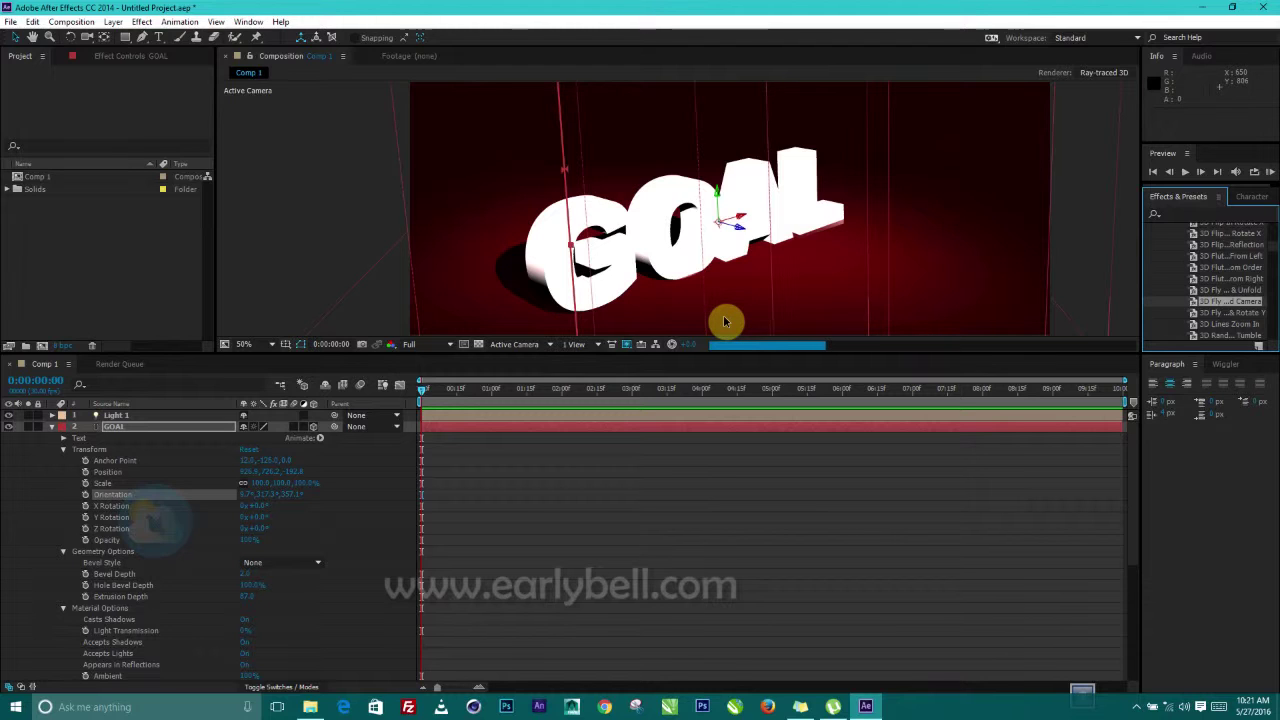
{"action": "left_click", "coordinate": [659, 351]}
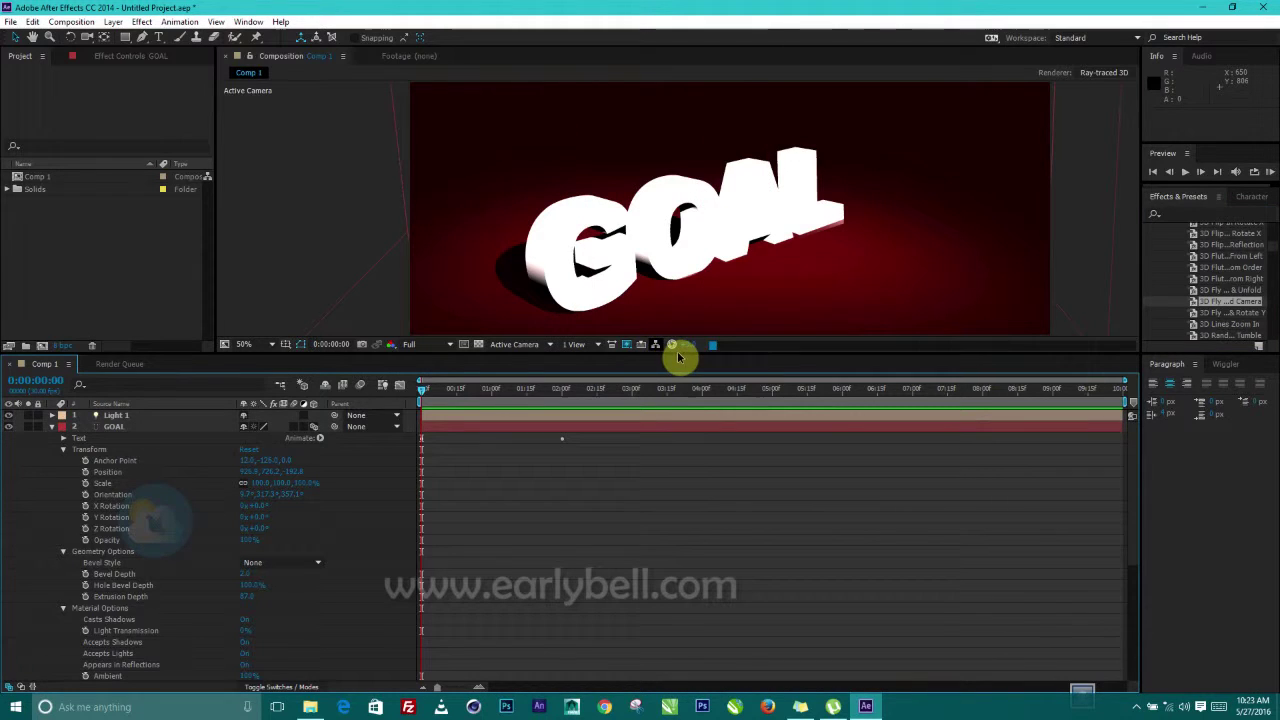
Set the preview resolution to Quarter and the fast preview mode to Draft.
{"action": "left_click", "coordinate": [410, 345]}
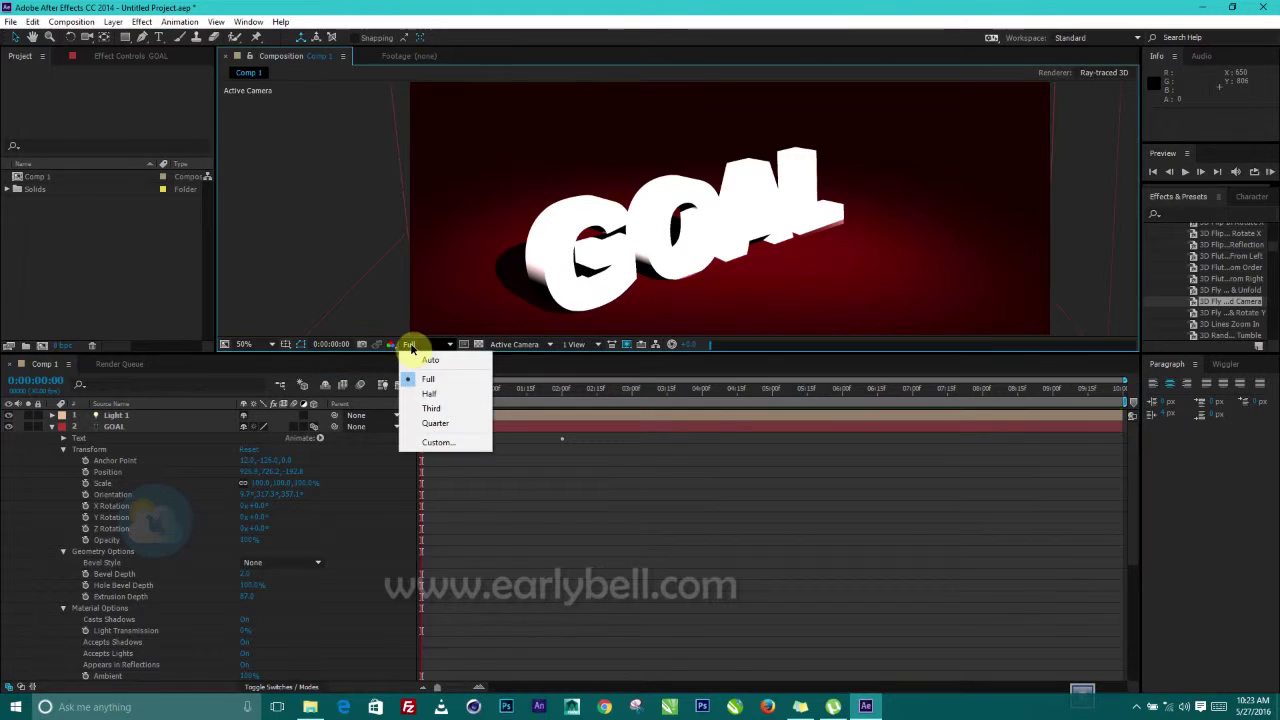
{"action": "left_click", "coordinate": [434, 424]}
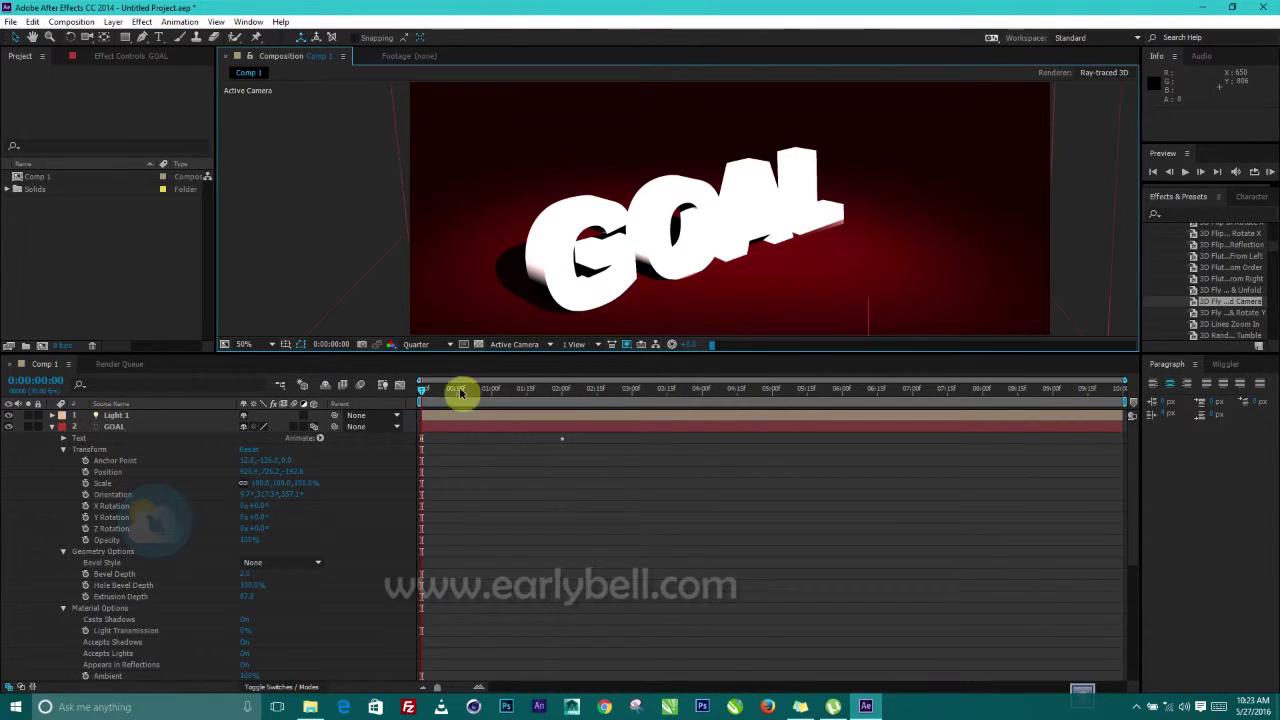
{"action": "left_click", "coordinate": [627, 345]}
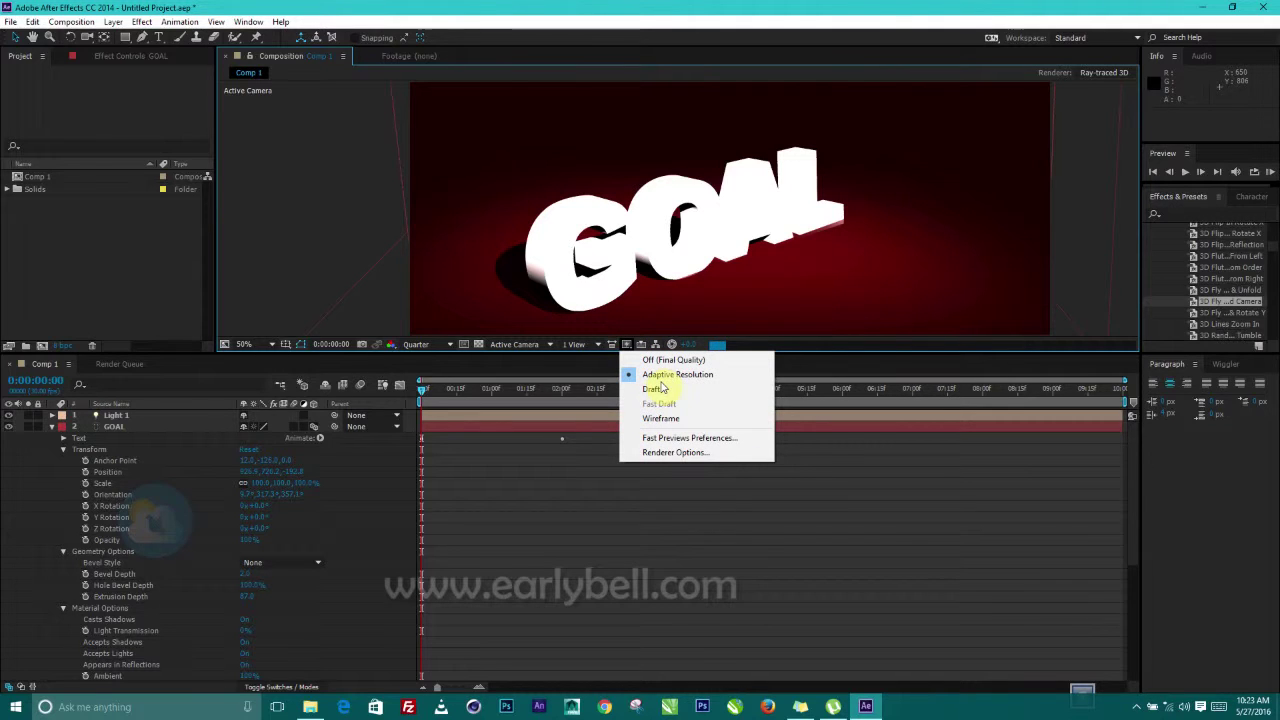
{"action": "left_click", "coordinate": [655, 390]}
{"action": "left_click", "coordinate": [661, 392]}
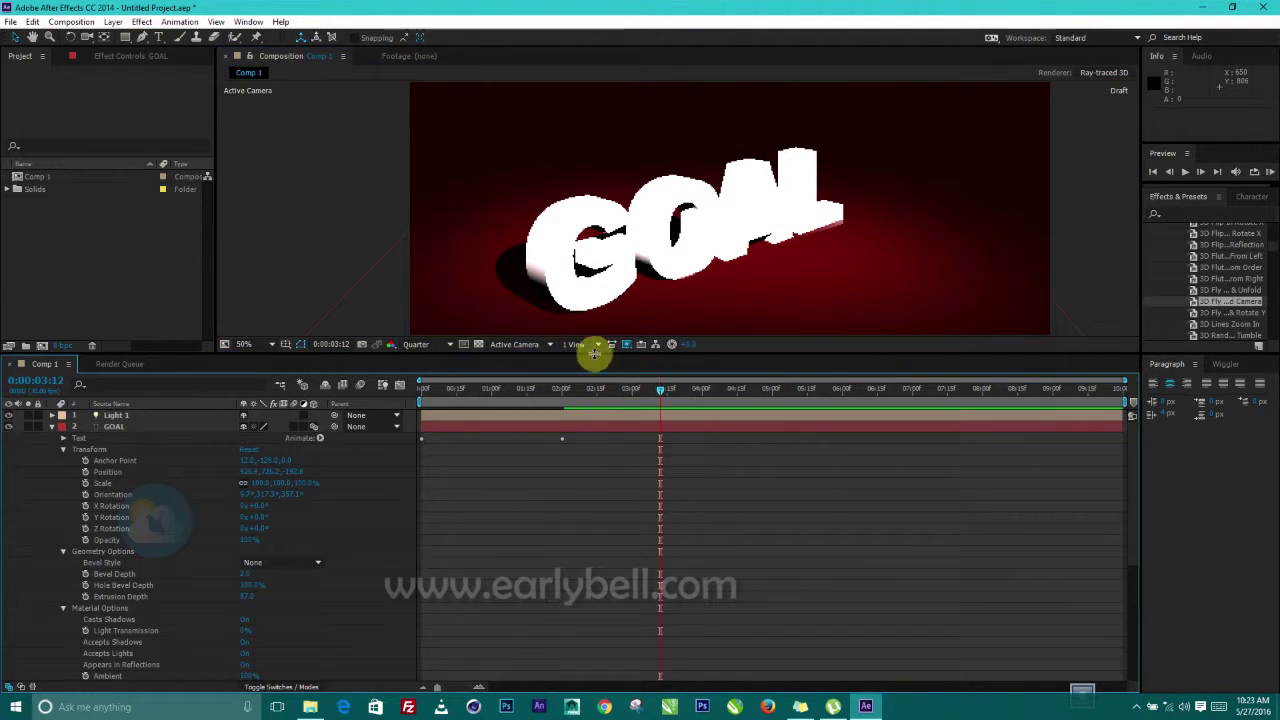
{"action": "left_click", "coordinate": [627, 345]}
{"action": "left_click", "coordinate": [652, 392]}
Scrub back and forth through the first three seconds to review how the GOAL letters fly in.
{"action": "left_click_drag", "start_coordinate": [643, 394], "coordinate": [477, 403]}
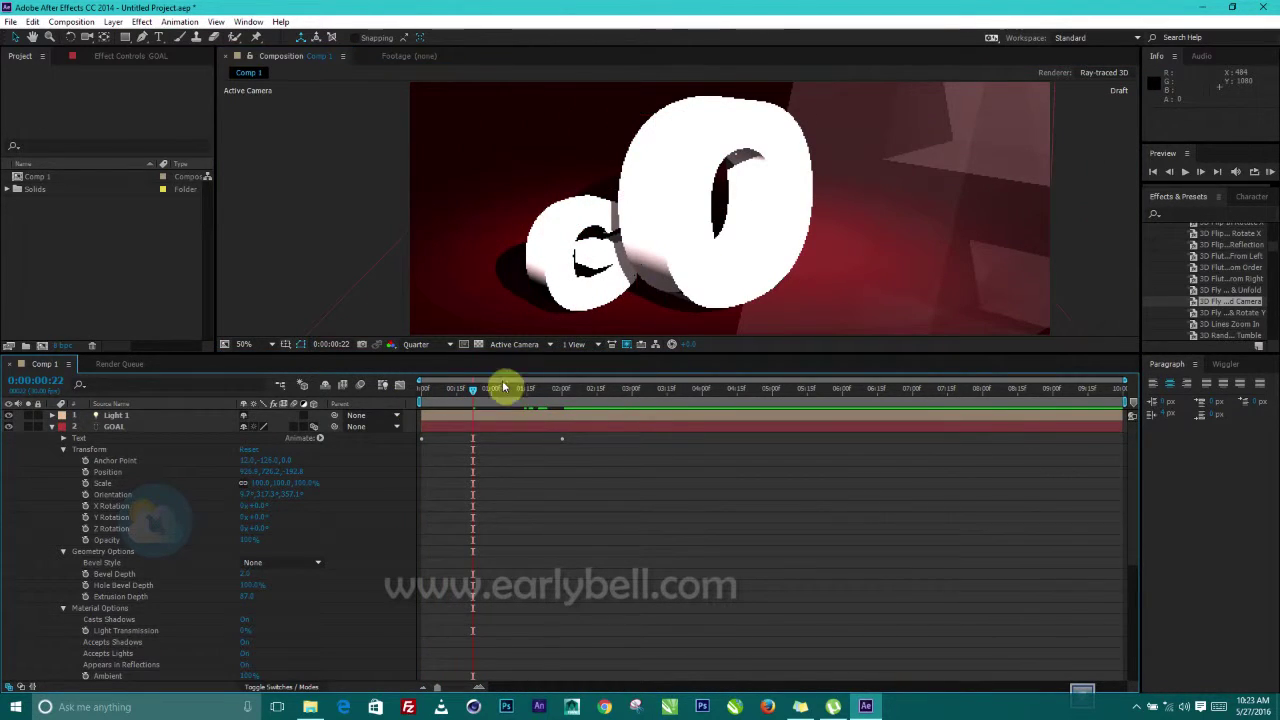
{"action": "left_click_drag", "start_coordinate": [477, 394], "coordinate": [596, 408]}
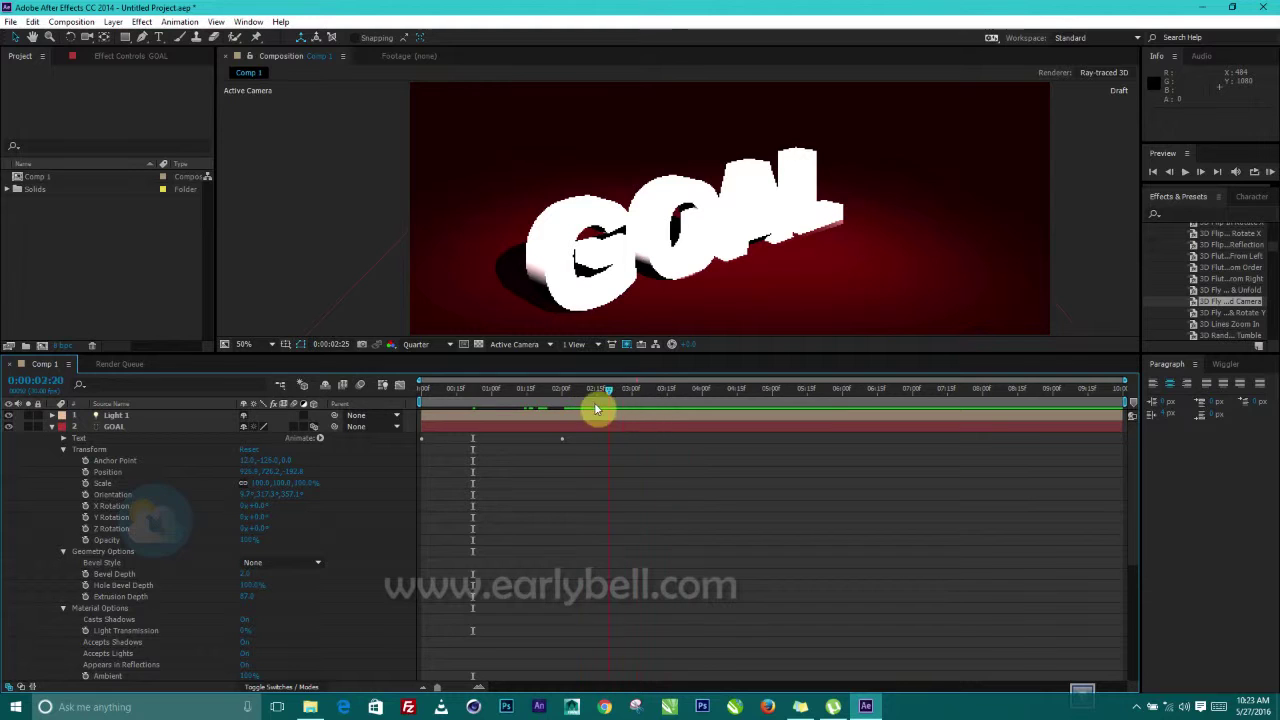
{"action": "left_click_drag", "start_coordinate": [412, 407], "coordinate": [480, 404]}
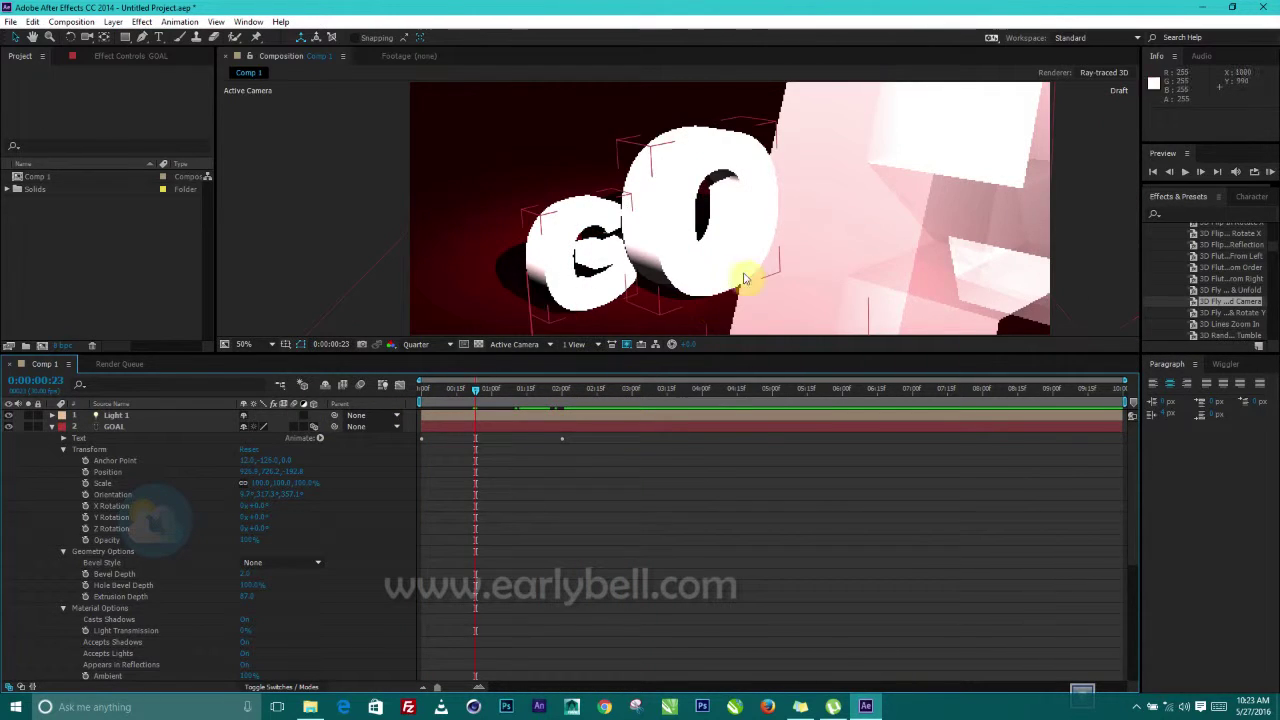
{"action": "left_click_drag", "start_coordinate": [475, 398], "coordinate": [543, 396]}
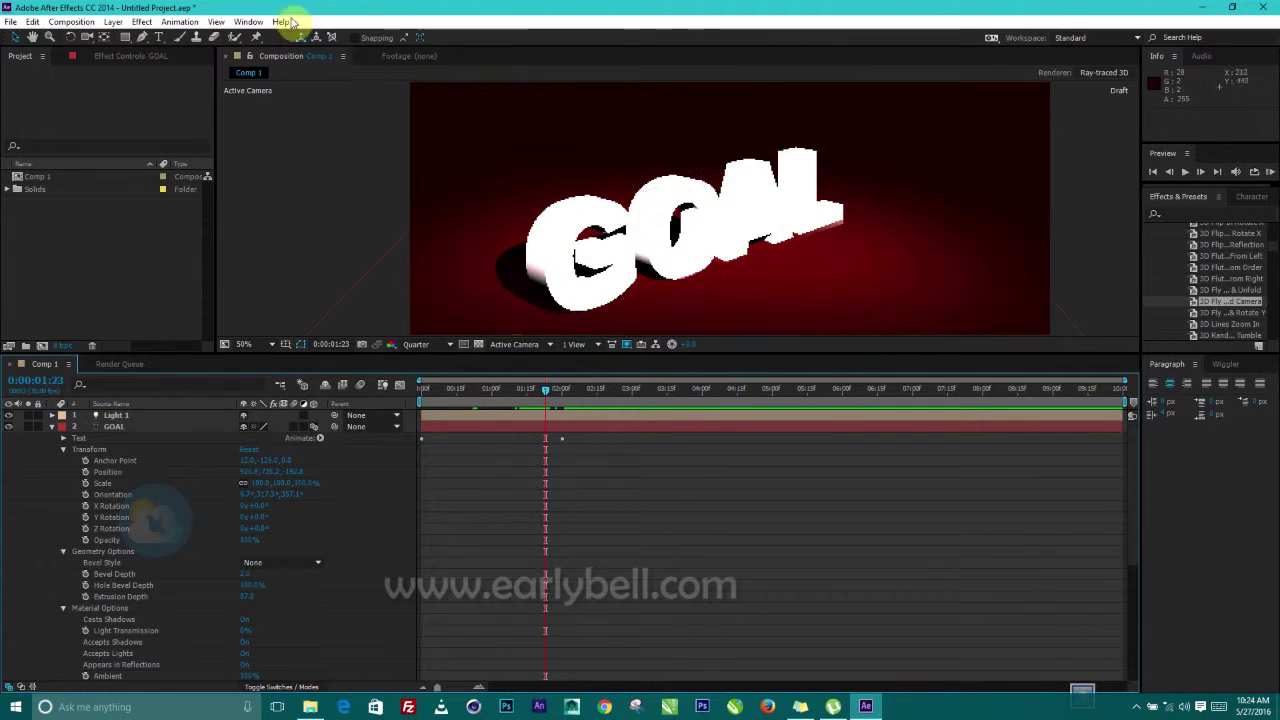
Search the effects for "ramp" and apply Gradient Ramp to the GOAL text.
{"action": "left_click", "coordinate": [1178, 215]}
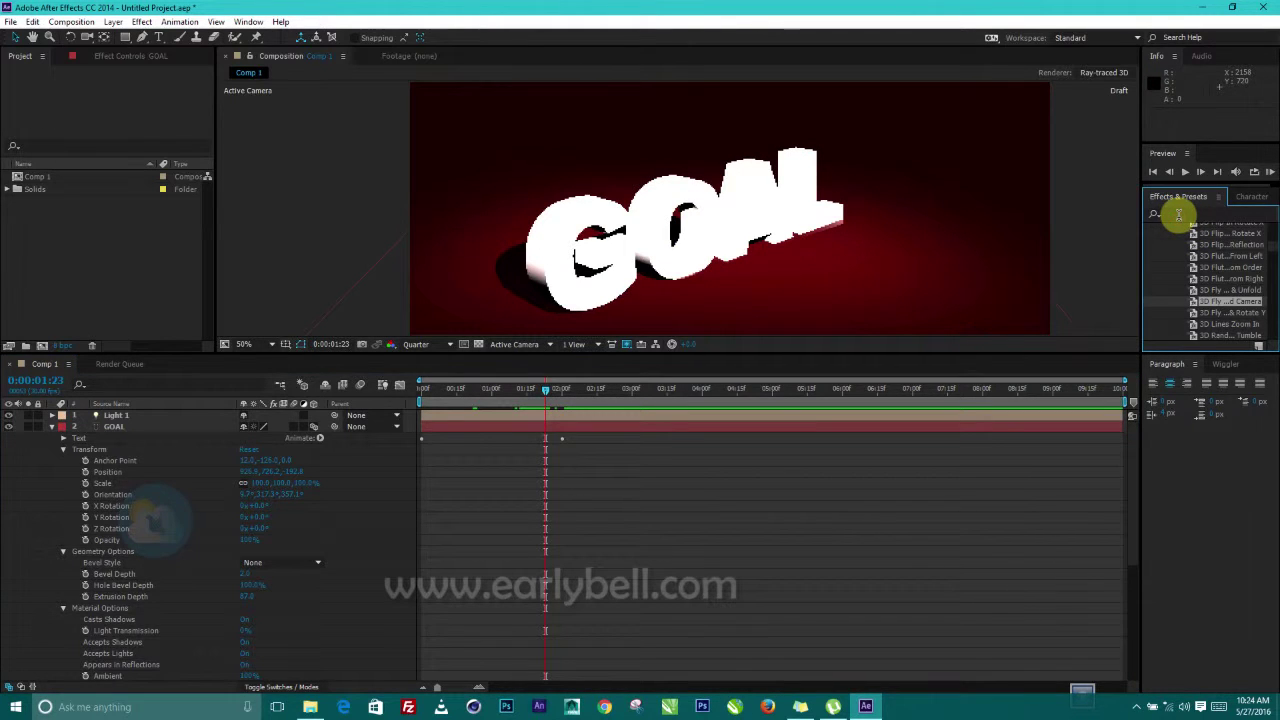
{"action": "type", "text": "ram"}
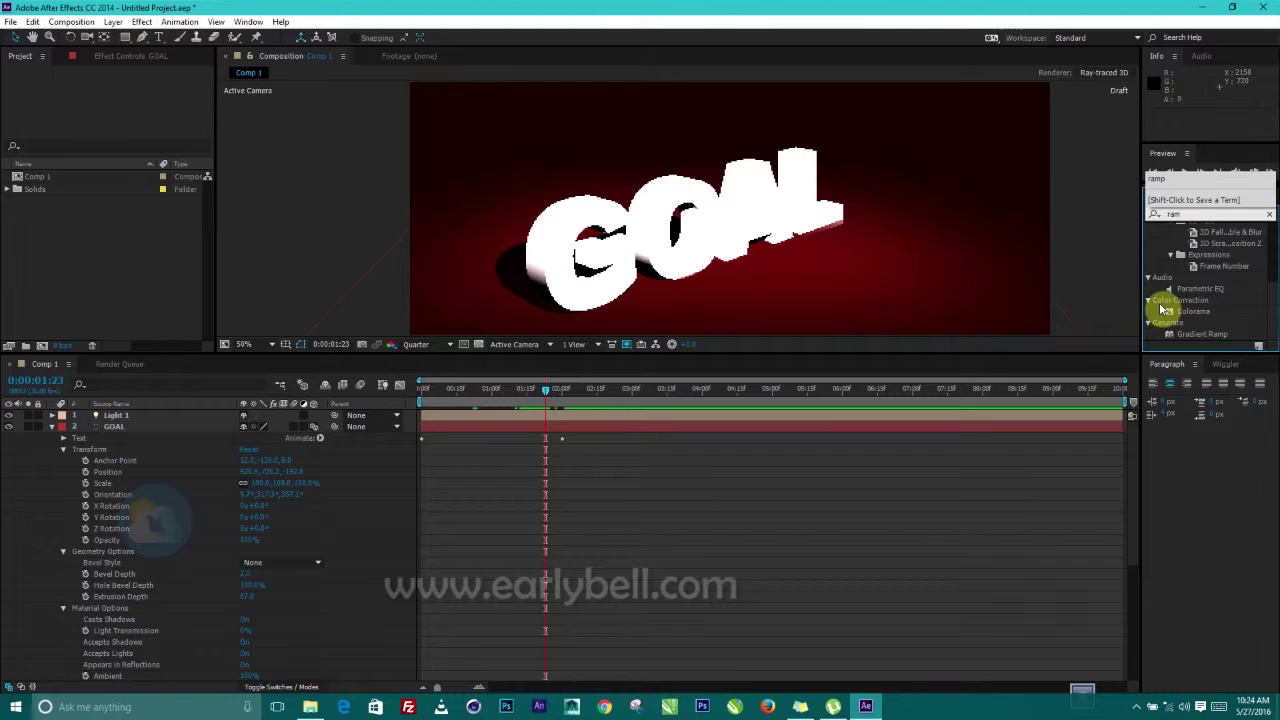
{"action": "type", "text": "p"}
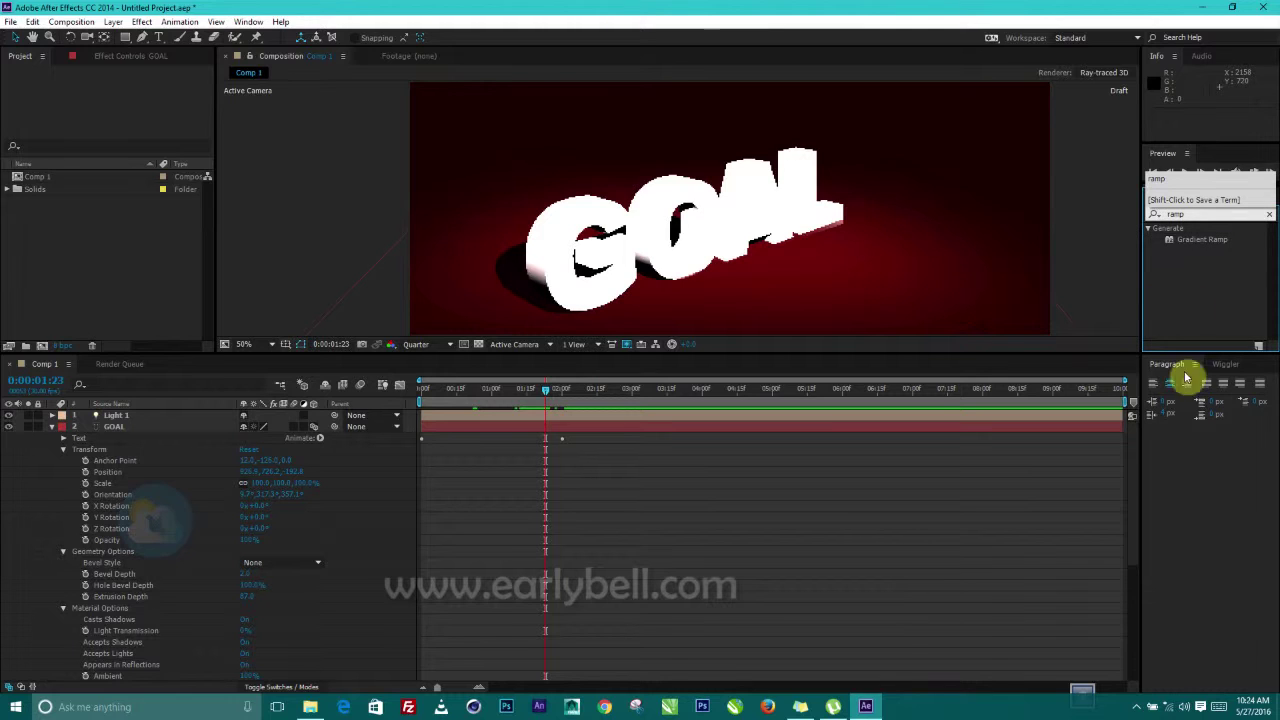
{"action": "left_click_drag", "start_coordinate": [1170, 243], "coordinate": [629, 229]}
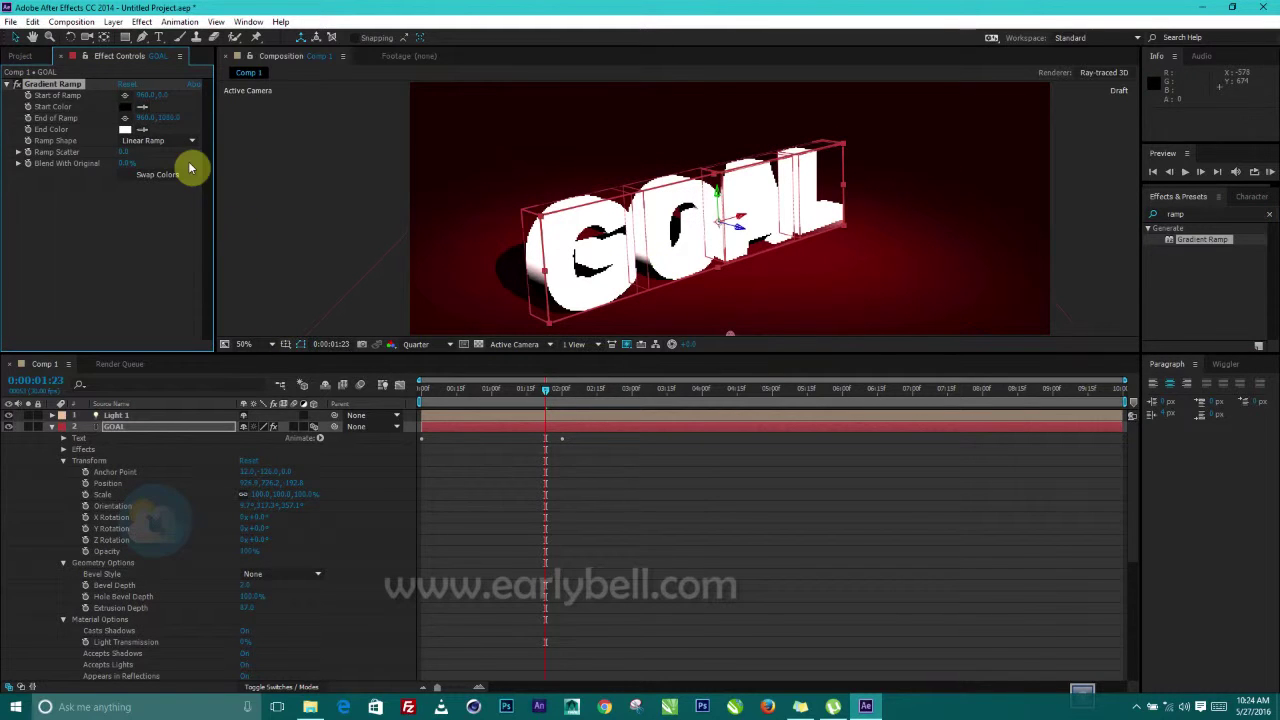
Set the Gradient Ramp's end color to the dark red 3E0505 sampled from the composition background.
{"action": "left_click", "coordinate": [125, 129]}
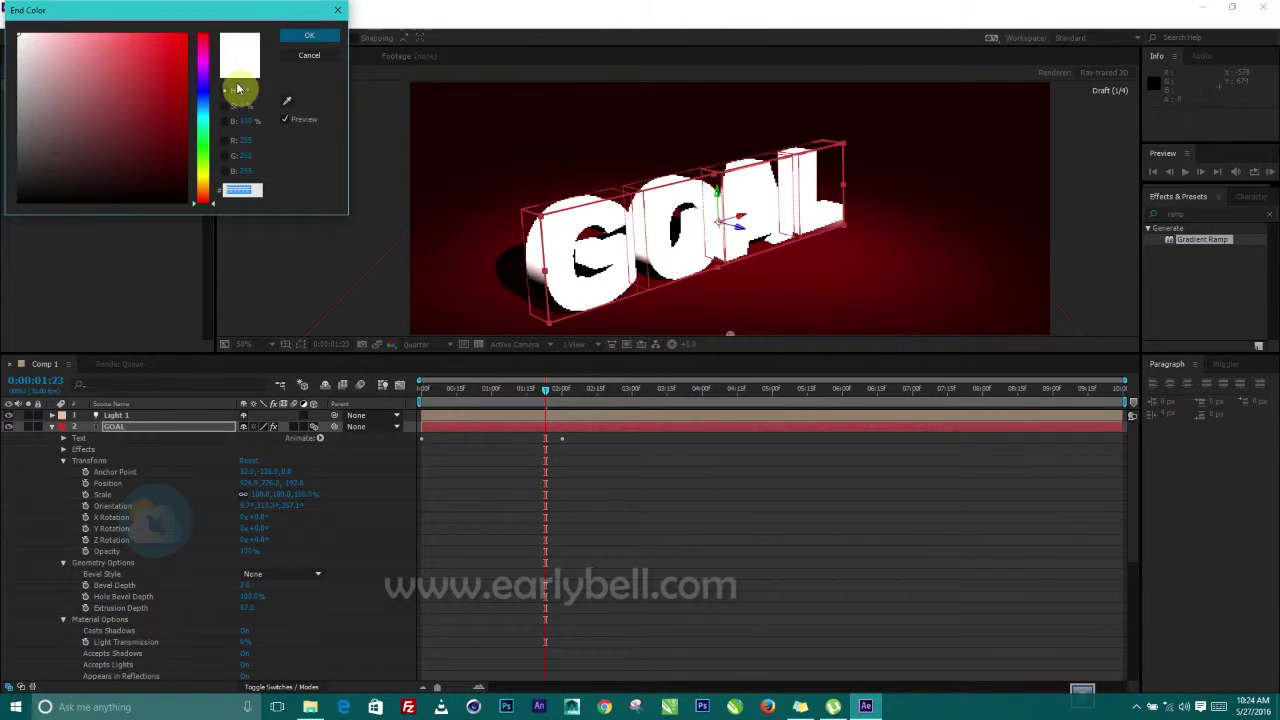
{"action": "left_click", "coordinate": [286, 100]}
{"action": "left_click", "coordinate": [460, 254]}
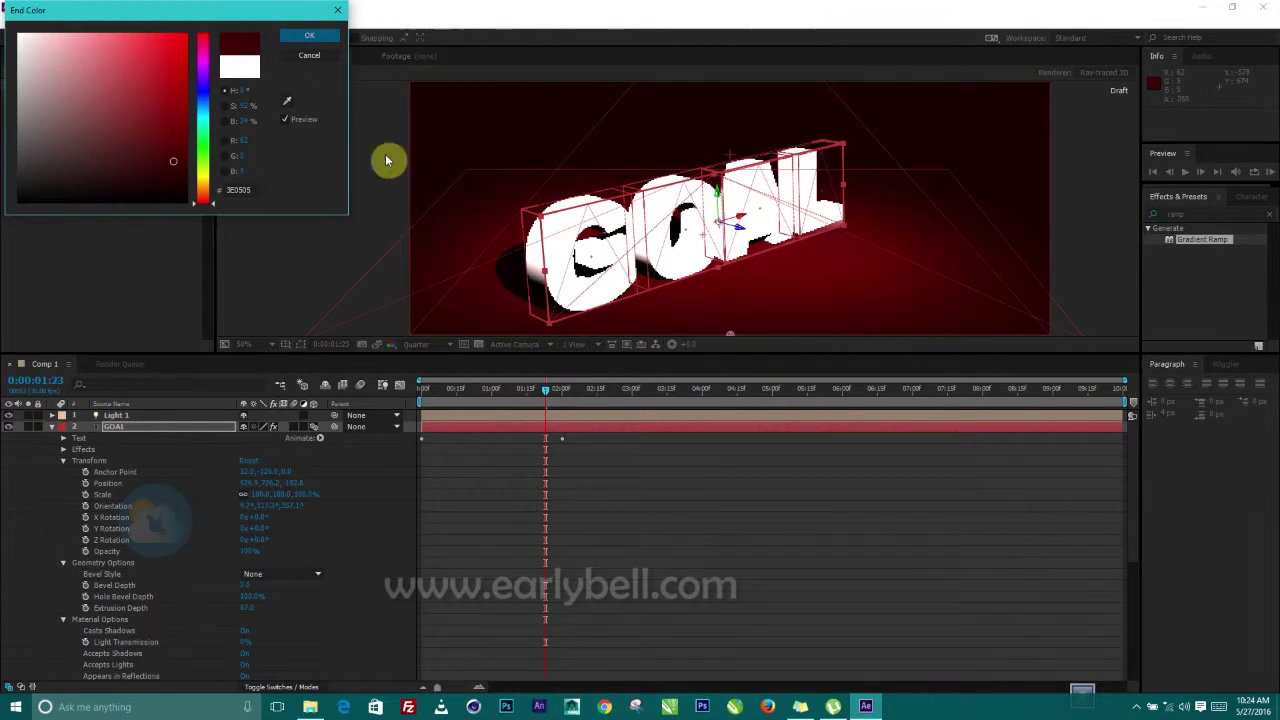
{"action": "left_click", "coordinate": [305, 37]}
Set the Gradient Ramp's start color to a bright orange.
{"action": "left_click", "coordinate": [128, 107]}
{"action": "left_click_drag", "start_coordinate": [143, 134], "coordinate": [205, 191]}
{"action": "left_click_drag", "start_coordinate": [181, 139], "coordinate": [171, 34]}
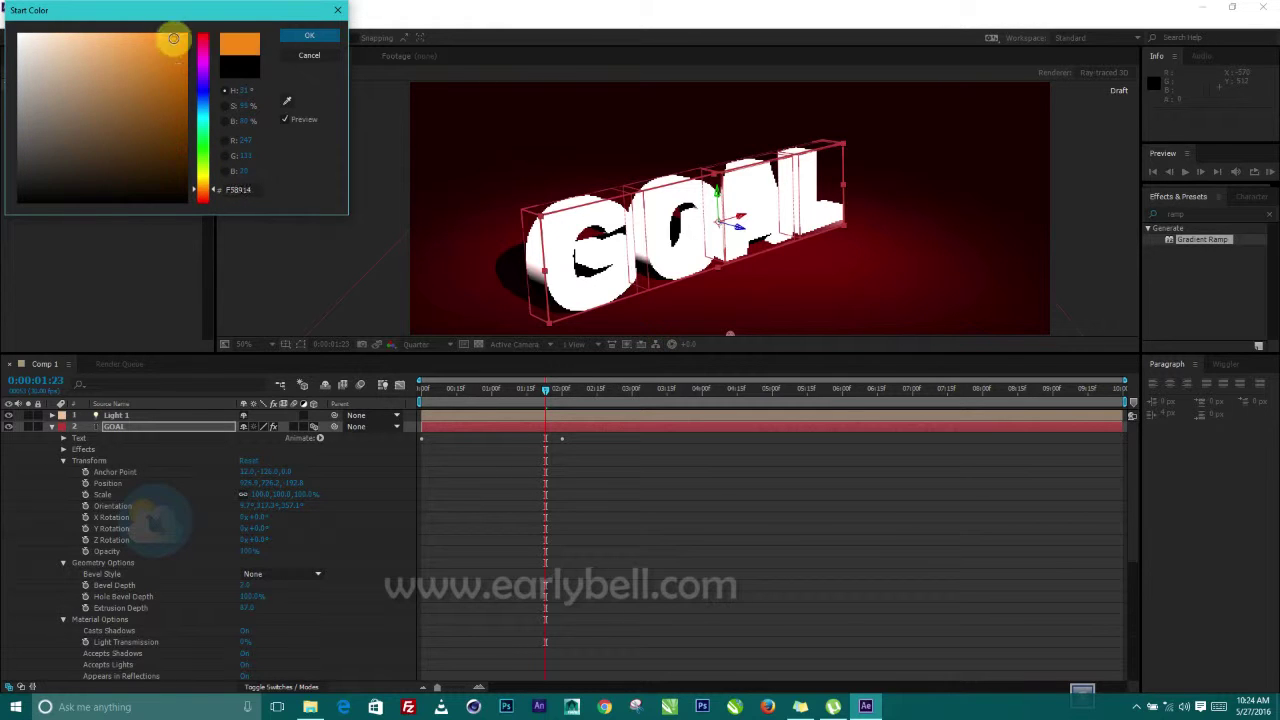
{"action": "left_click", "coordinate": [309, 35]}
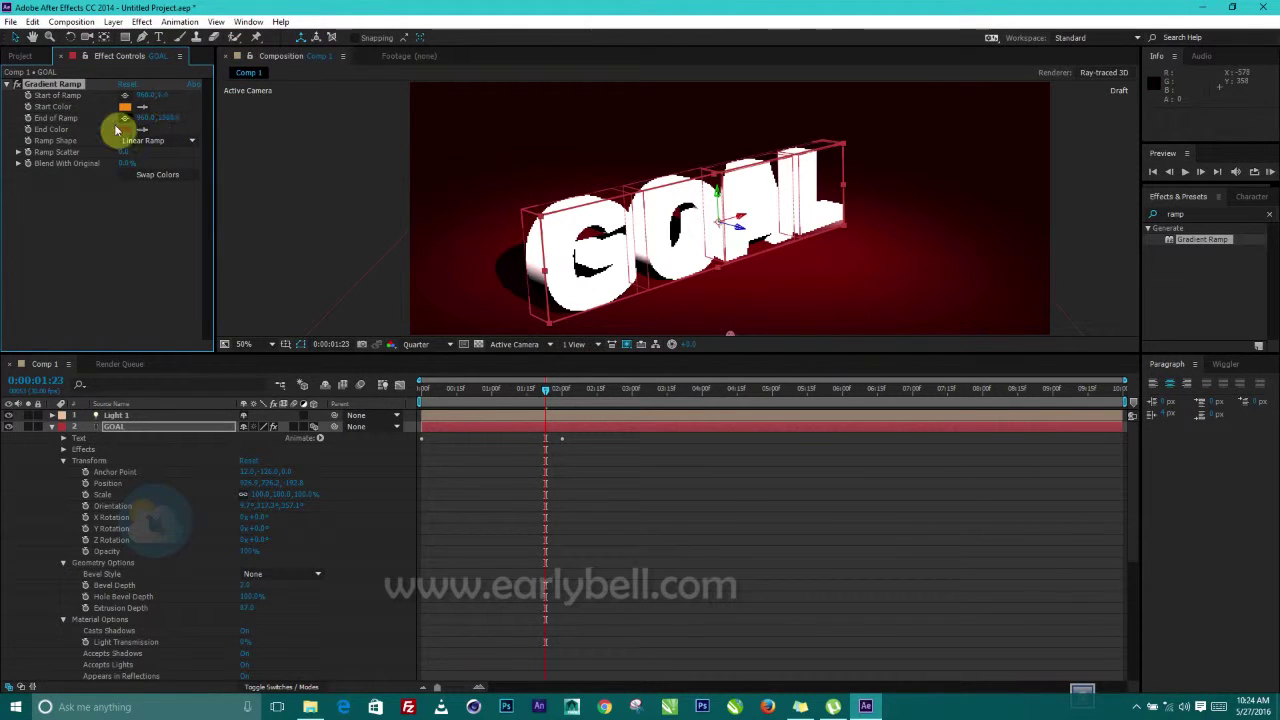
Change the Gradient Ramp's shape to Radial Ramp and check the text at about 0:00:01:14.
{"action": "left_click", "coordinate": [152, 141]}
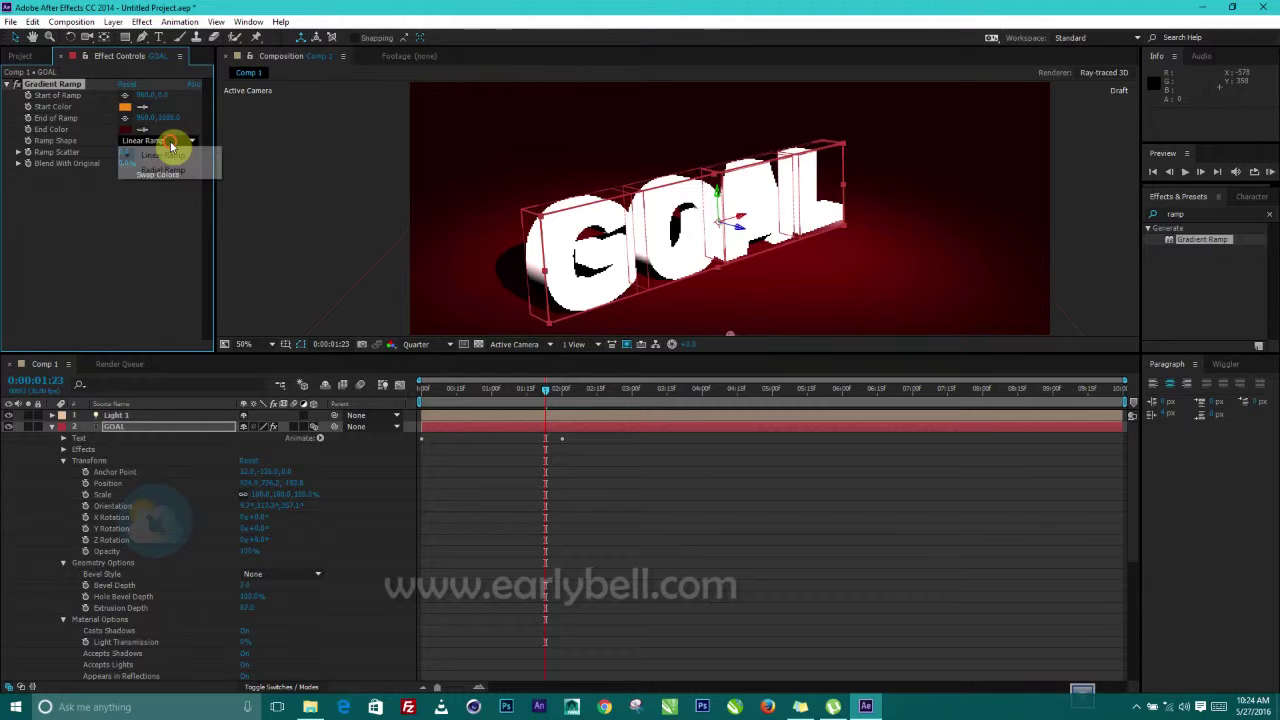
{"action": "left_click", "coordinate": [160, 163]}
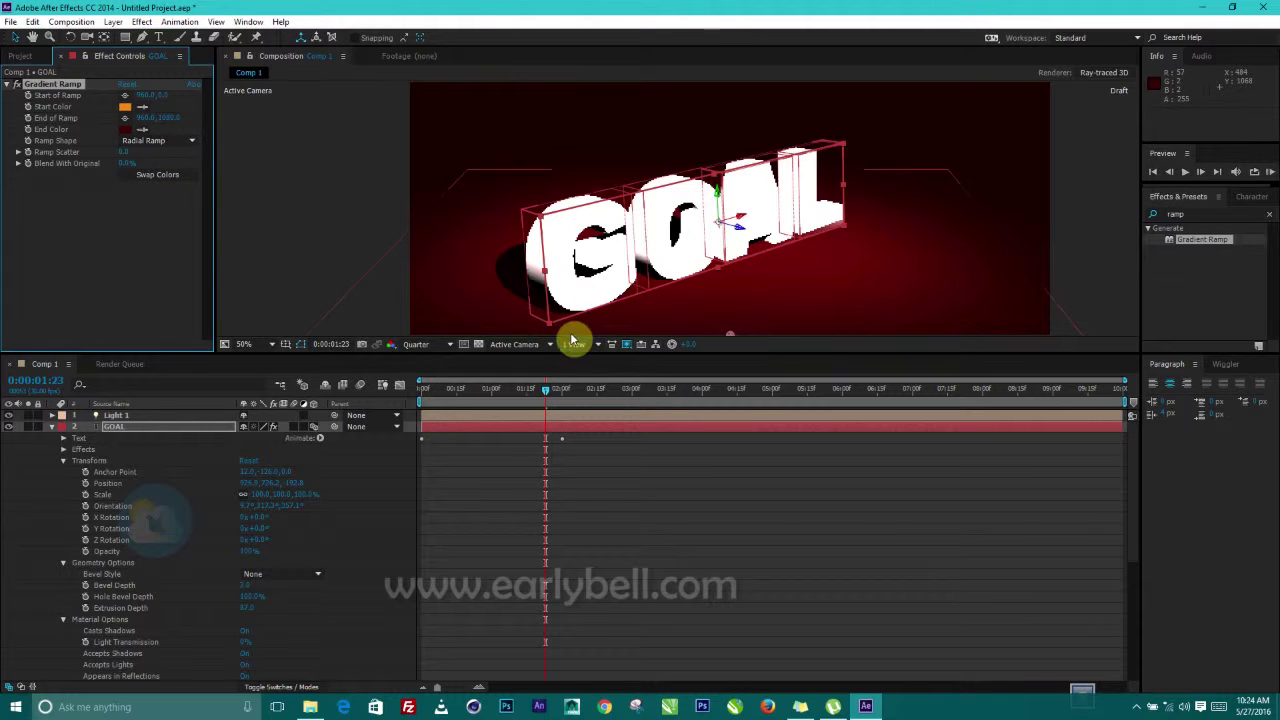
{"action": "mouse_move", "coordinate": [502, 387]}
{"action": "left_mouse_down"}
{"action": "mouse_move", "coordinate": [482, 387]}
{"action": "mouse_move", "coordinate": [523, 387]}
{"action": "left_mouse_up"}
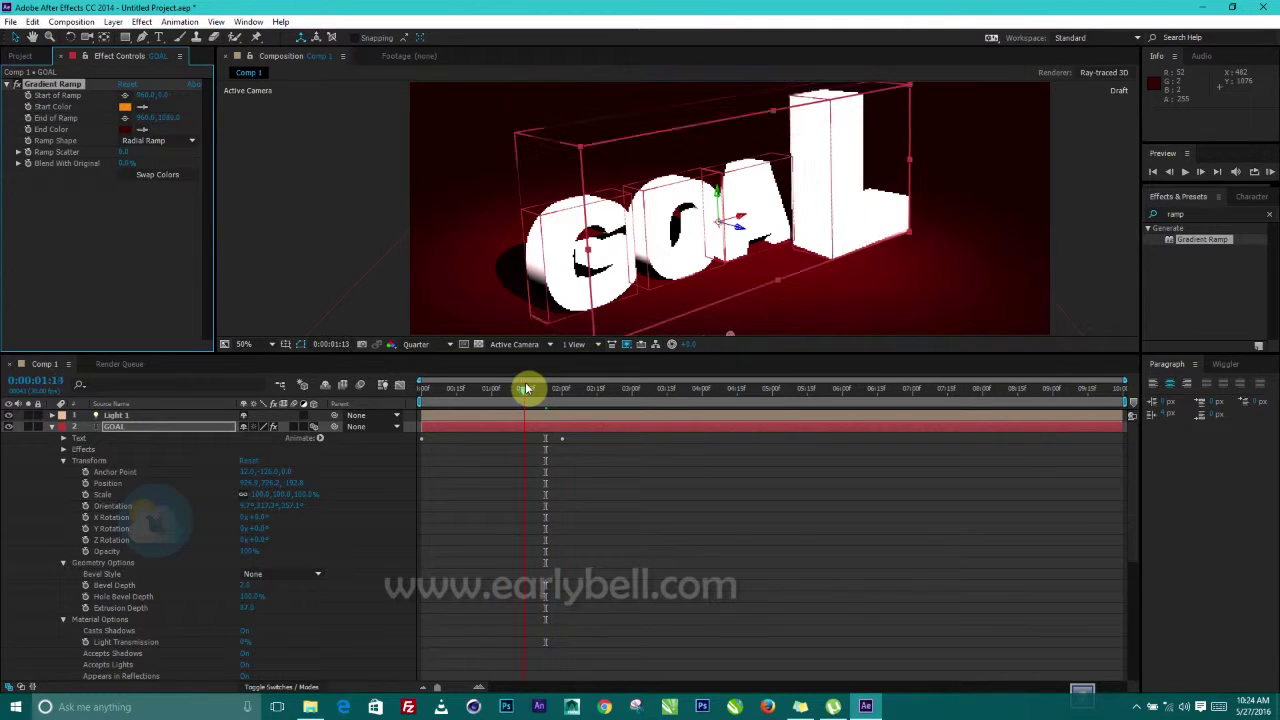
Change the GOAL text's fill color to red and scrub back to 0:00:00:25 to check the animation.
{"action": "left_click", "coordinate": [111, 428]}
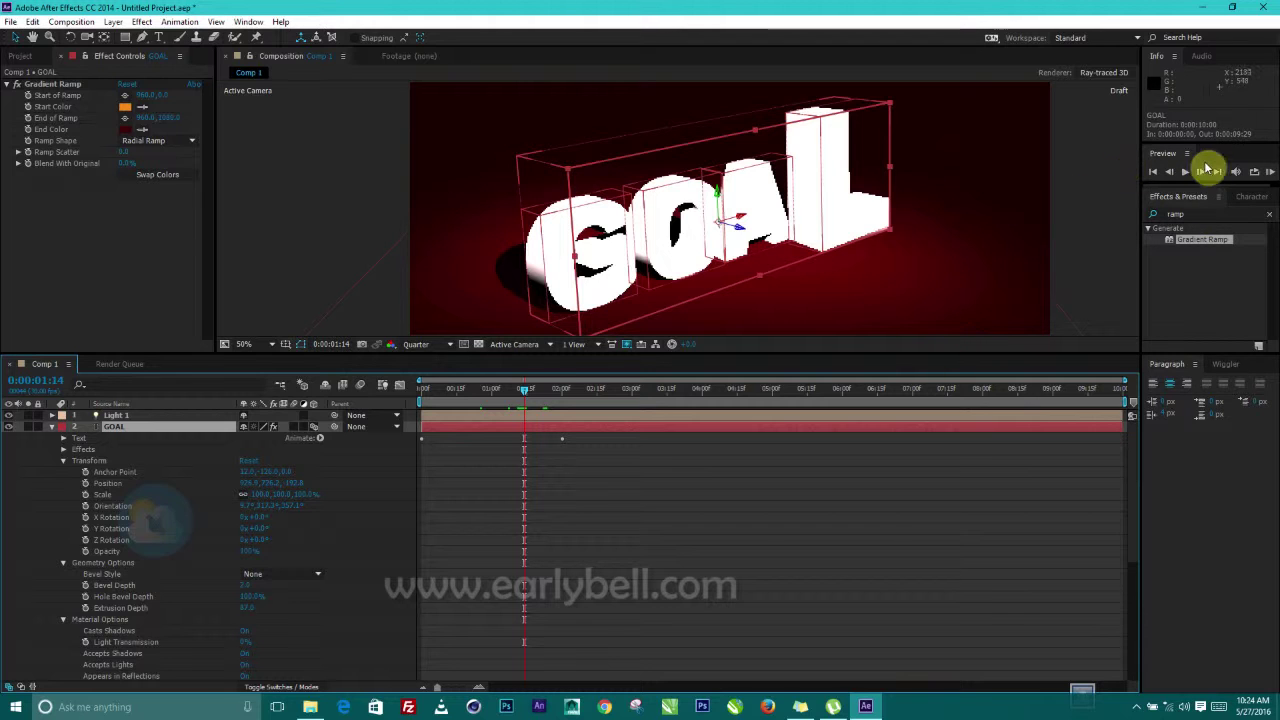
{"action": "left_click", "coordinate": [1246, 195]}
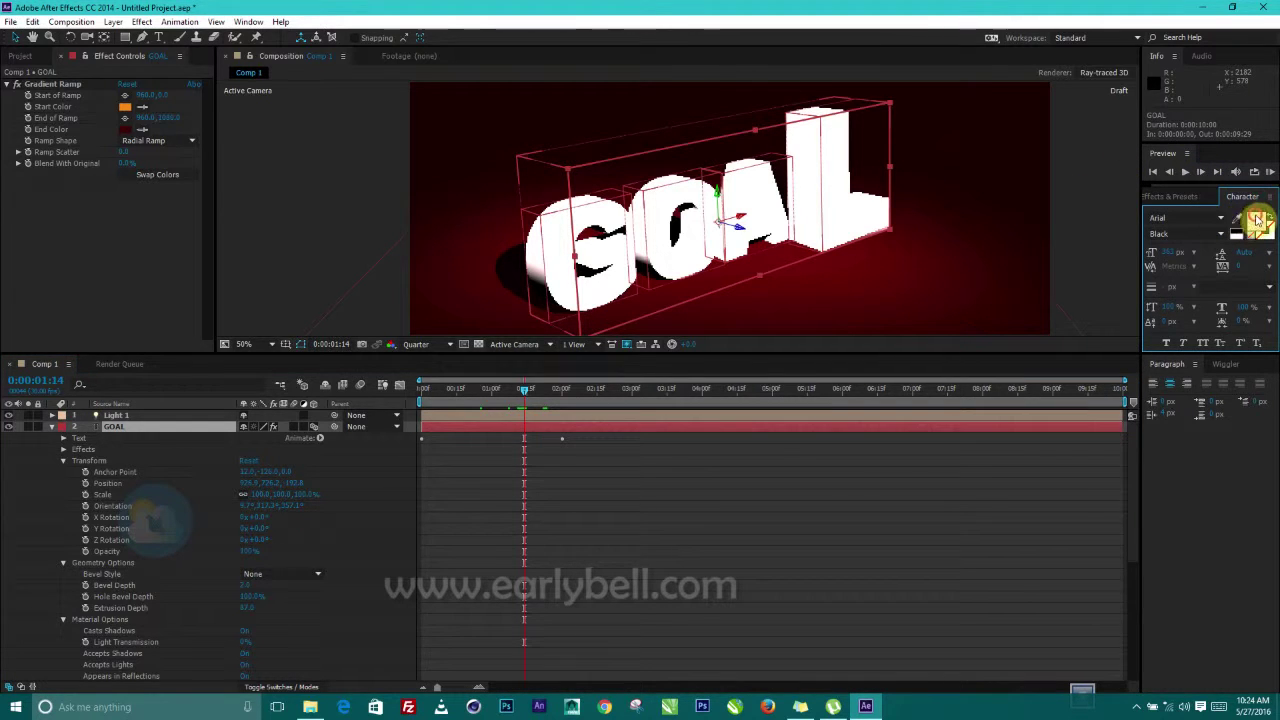
{"action": "left_click", "coordinate": [1257, 221]}
{"action": "left_click_drag", "start_coordinate": [95, 50], "coordinate": [145, 54]}
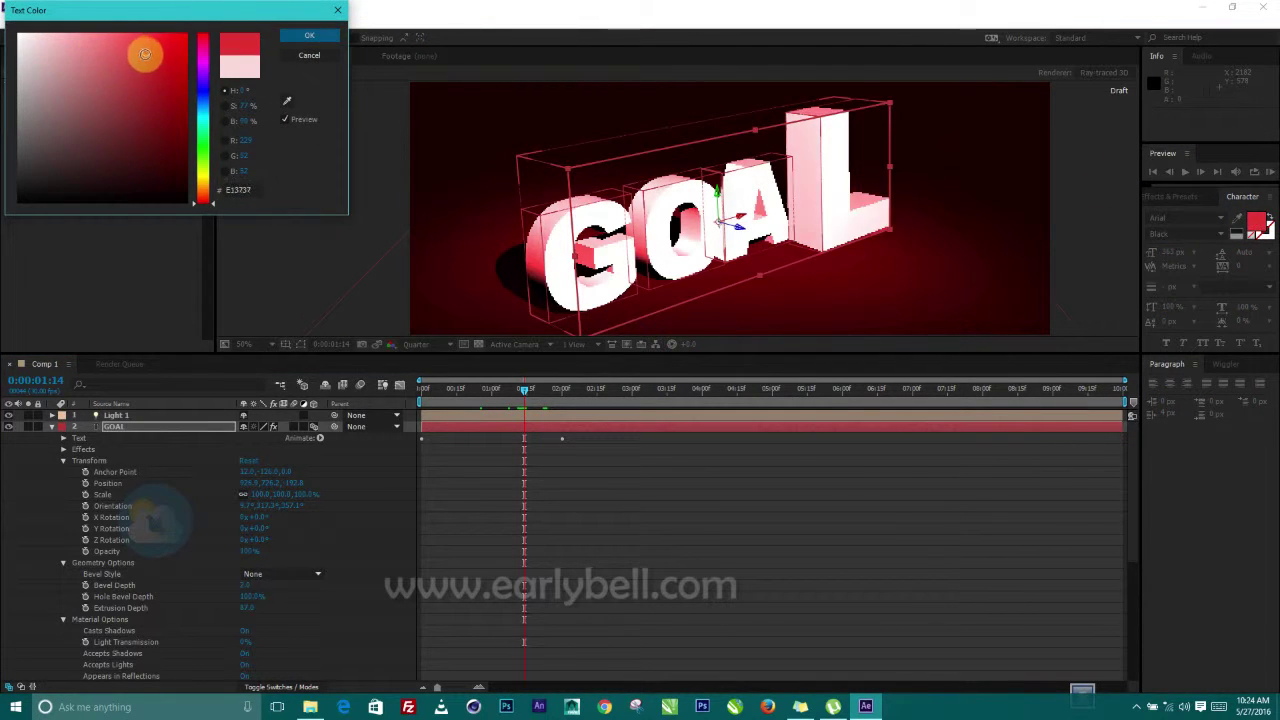
{"action": "left_click", "coordinate": [309, 35]}
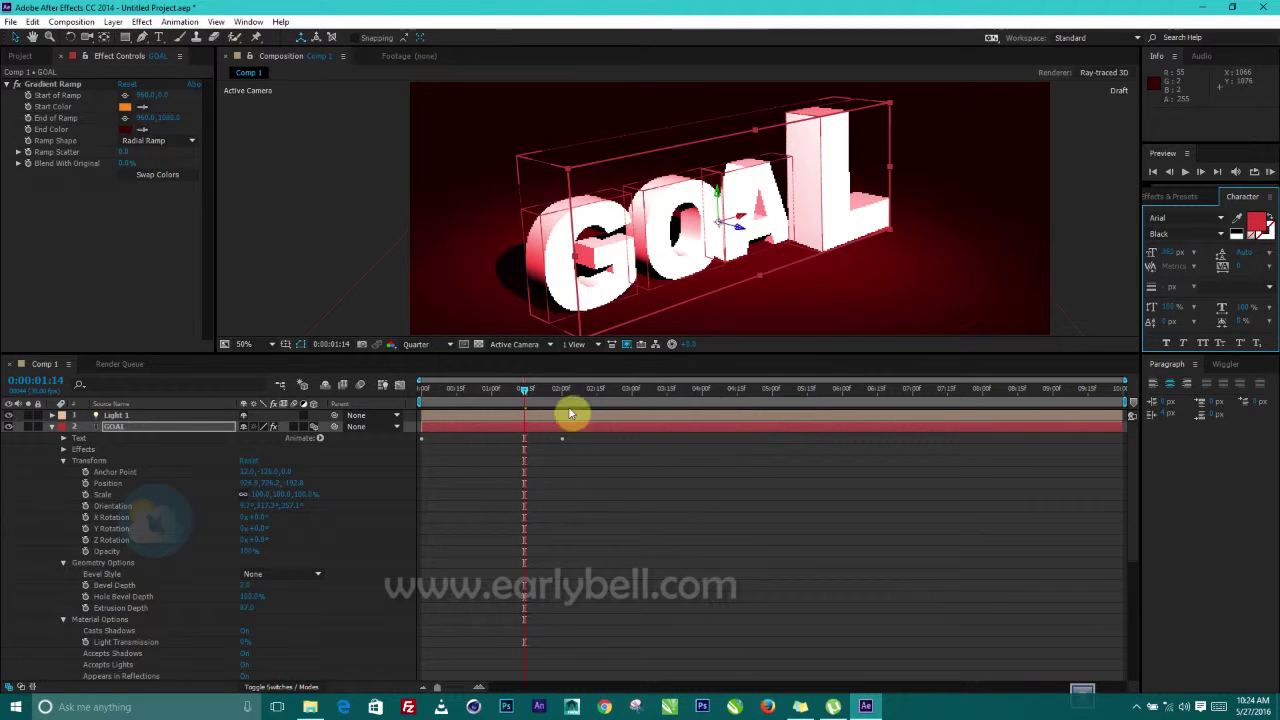
{"action": "left_click_drag", "start_coordinate": [518, 393], "coordinate": [481, 403]}
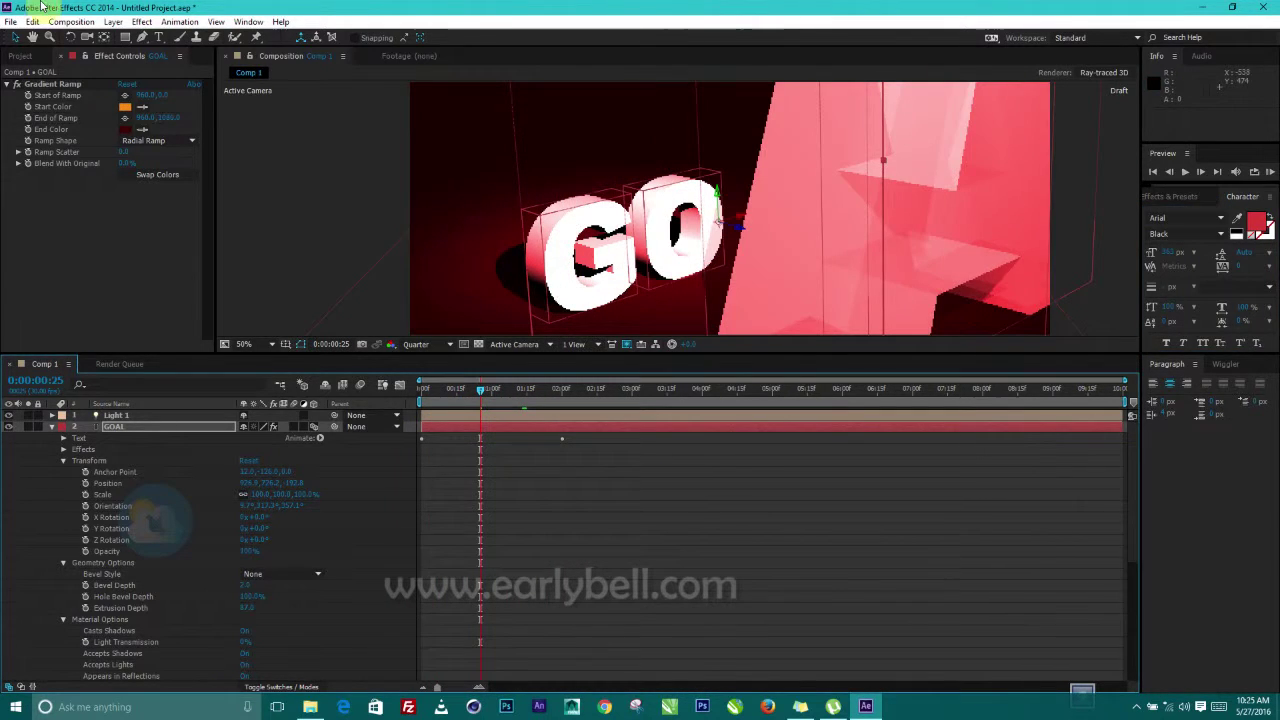